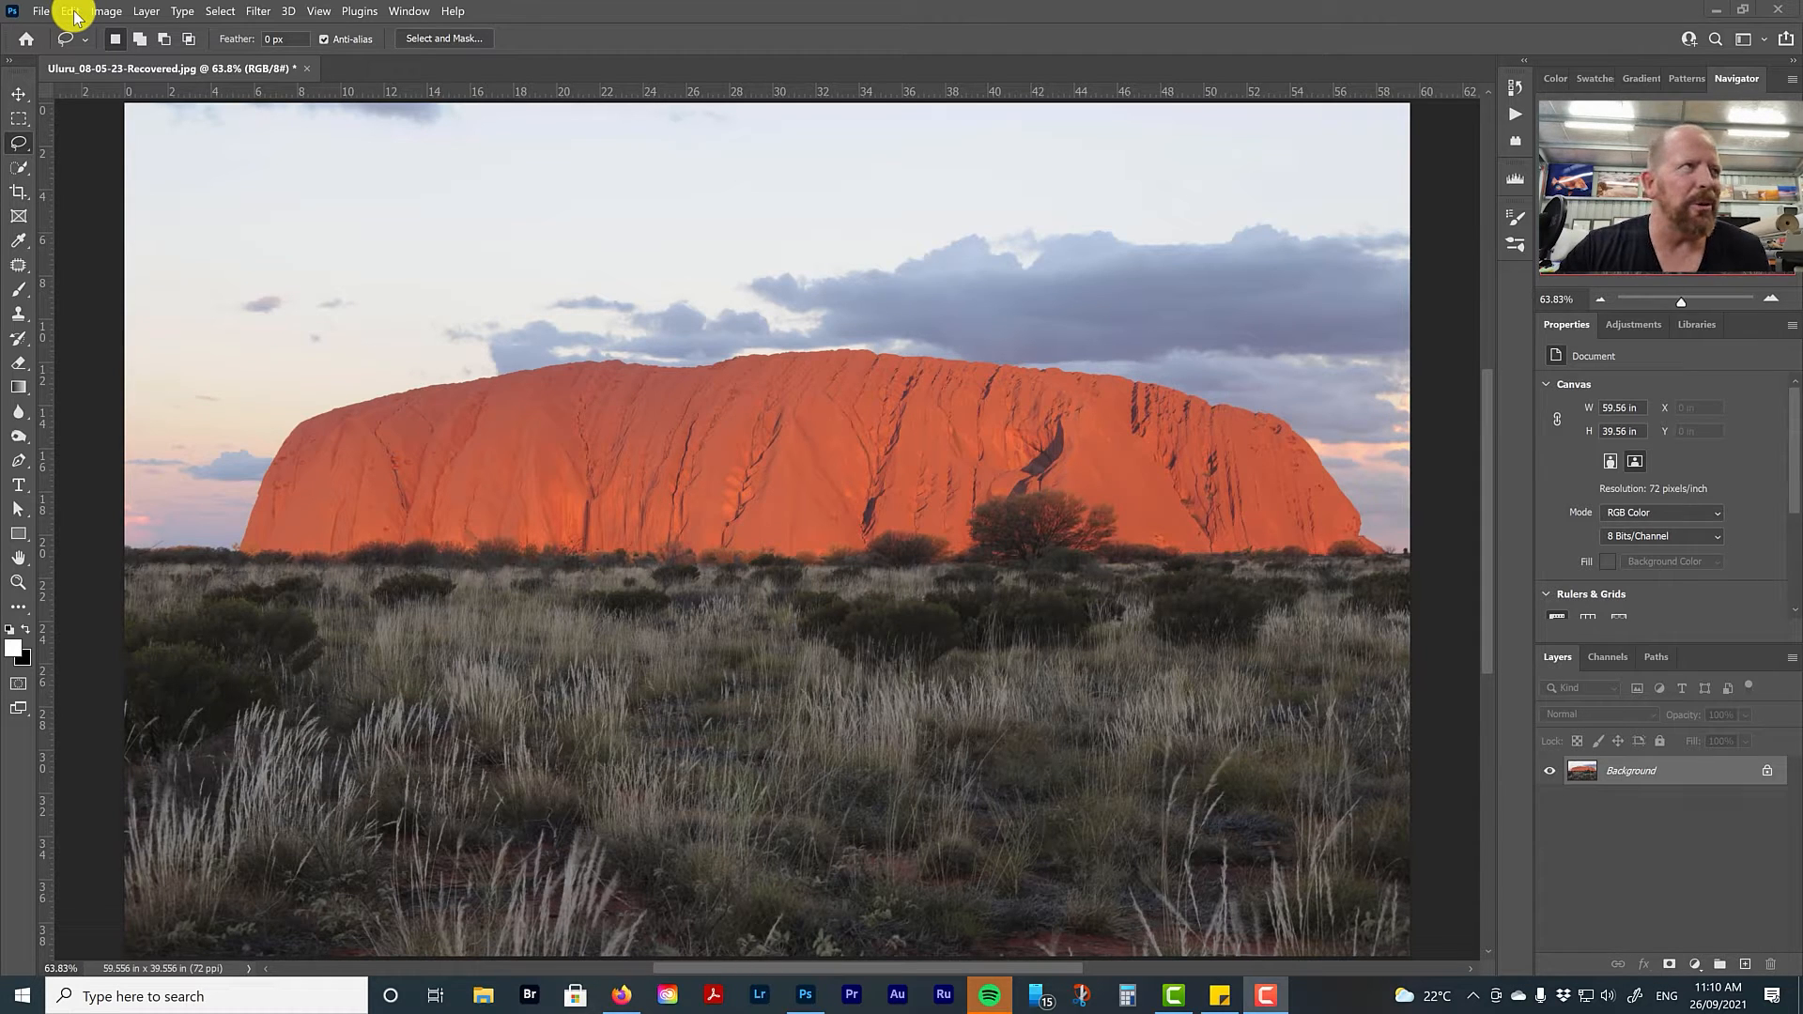
Open Sky Replacement for the Uluru photo and move its dialog so more of the sky preview shows
click(73, 13)
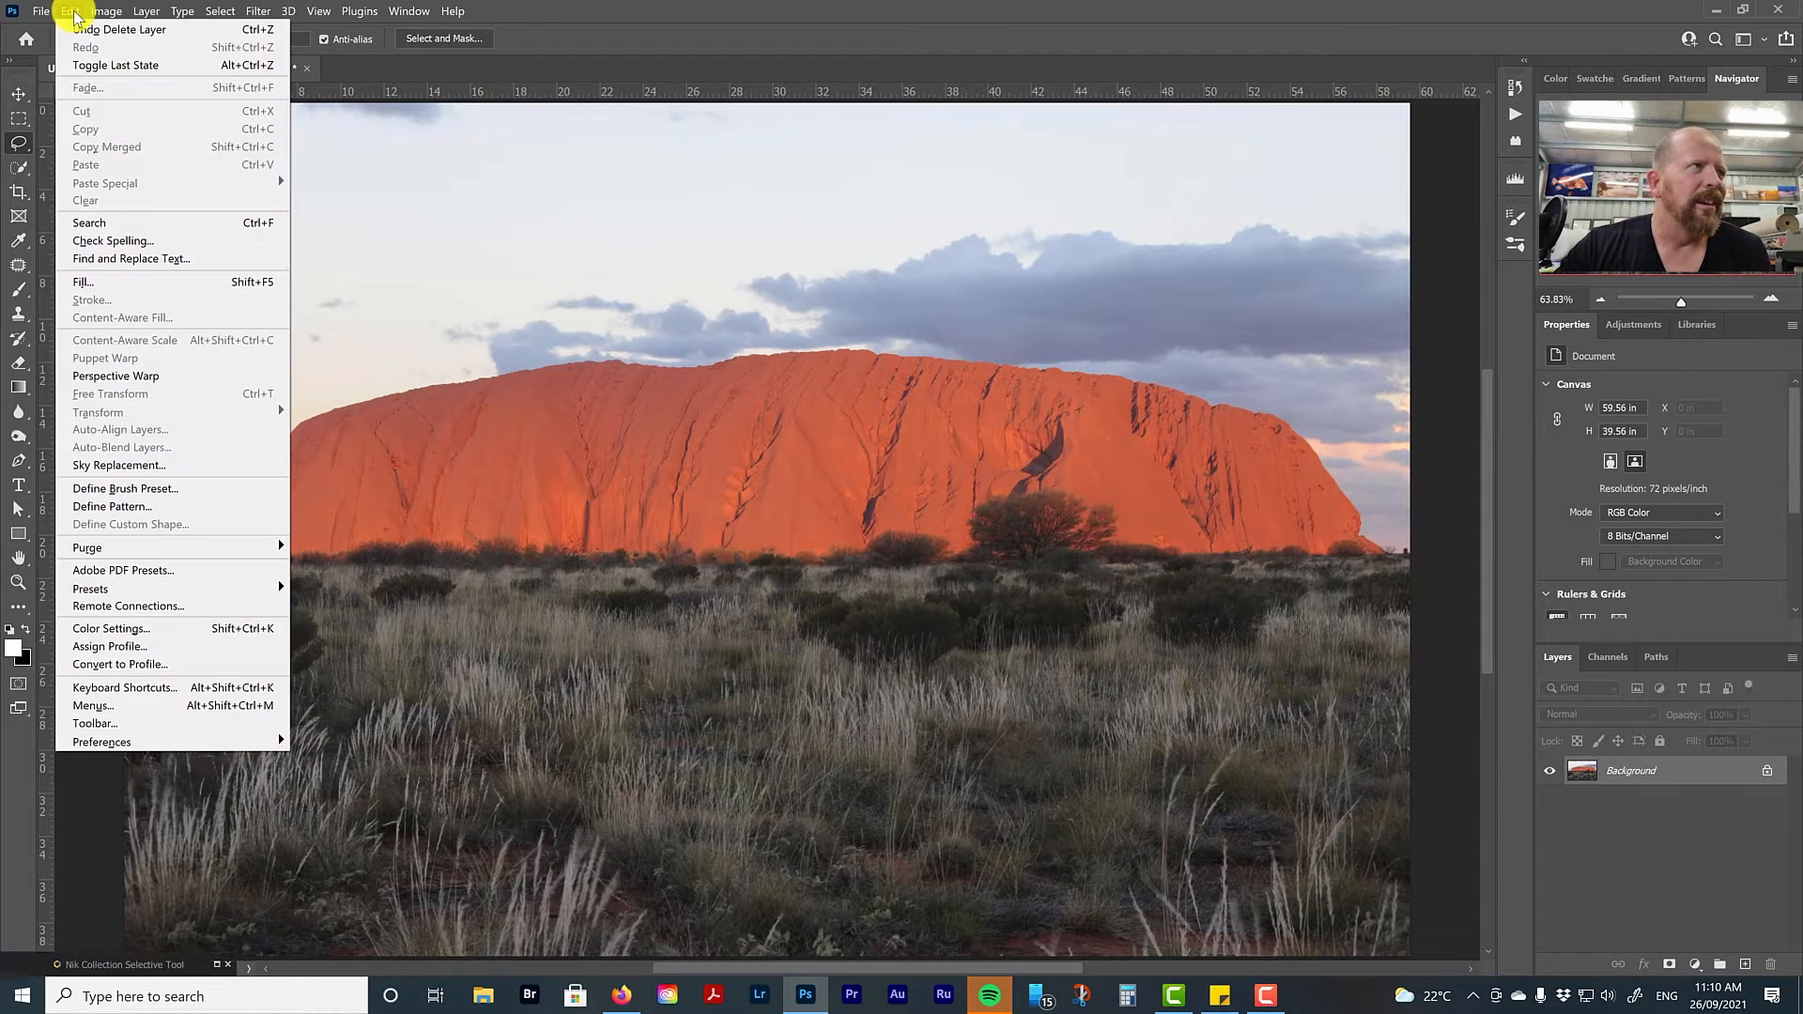
click(120, 465)
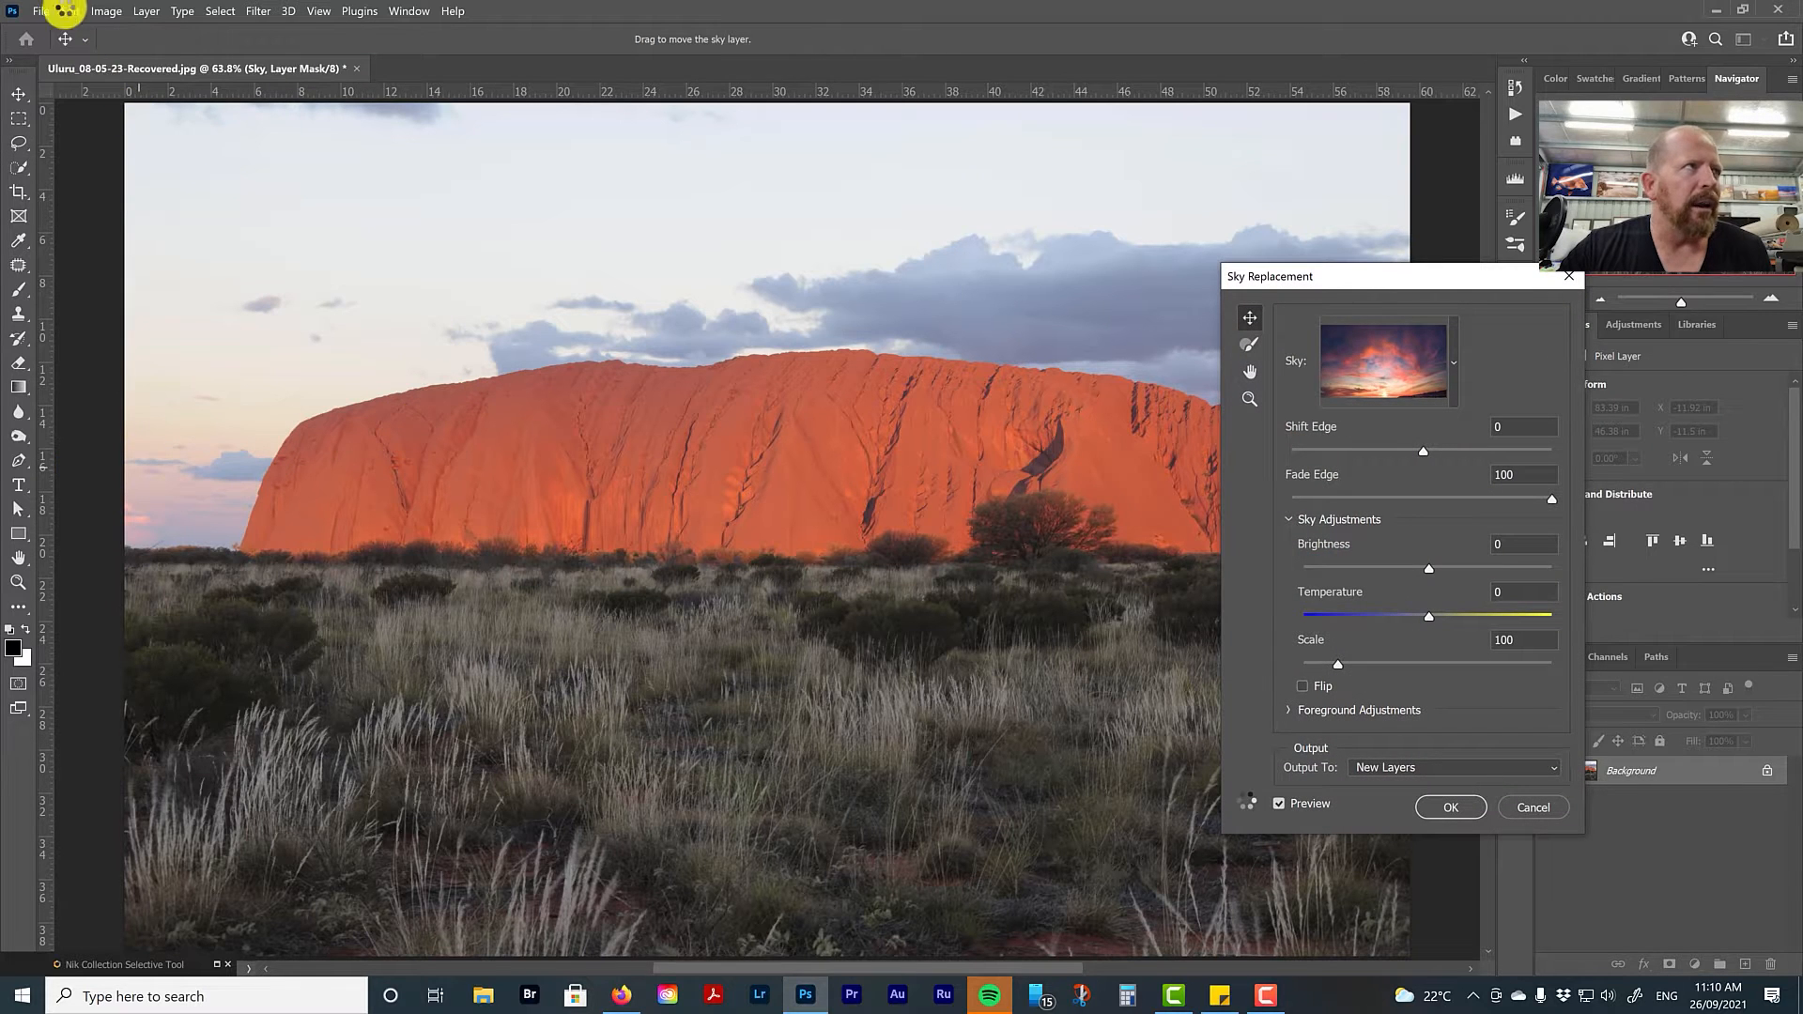
drag(1373, 274, 1107, 212)
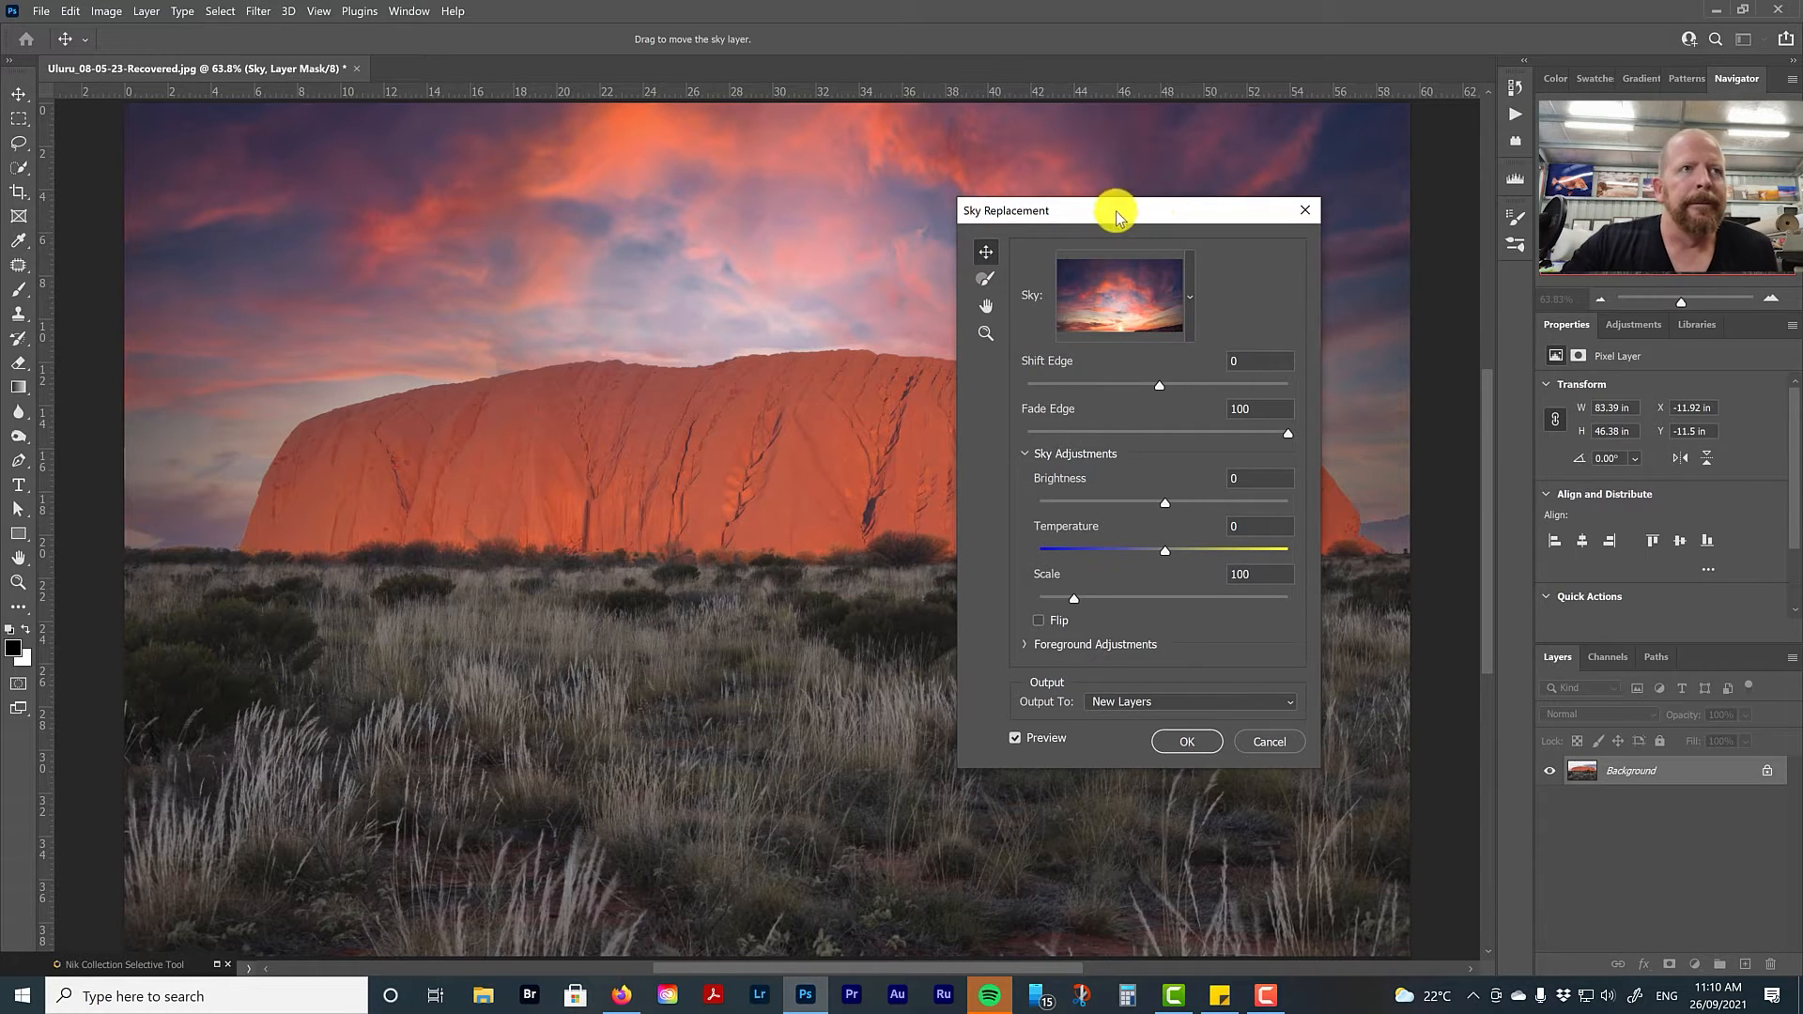
drag(1117, 217, 1027, 226)
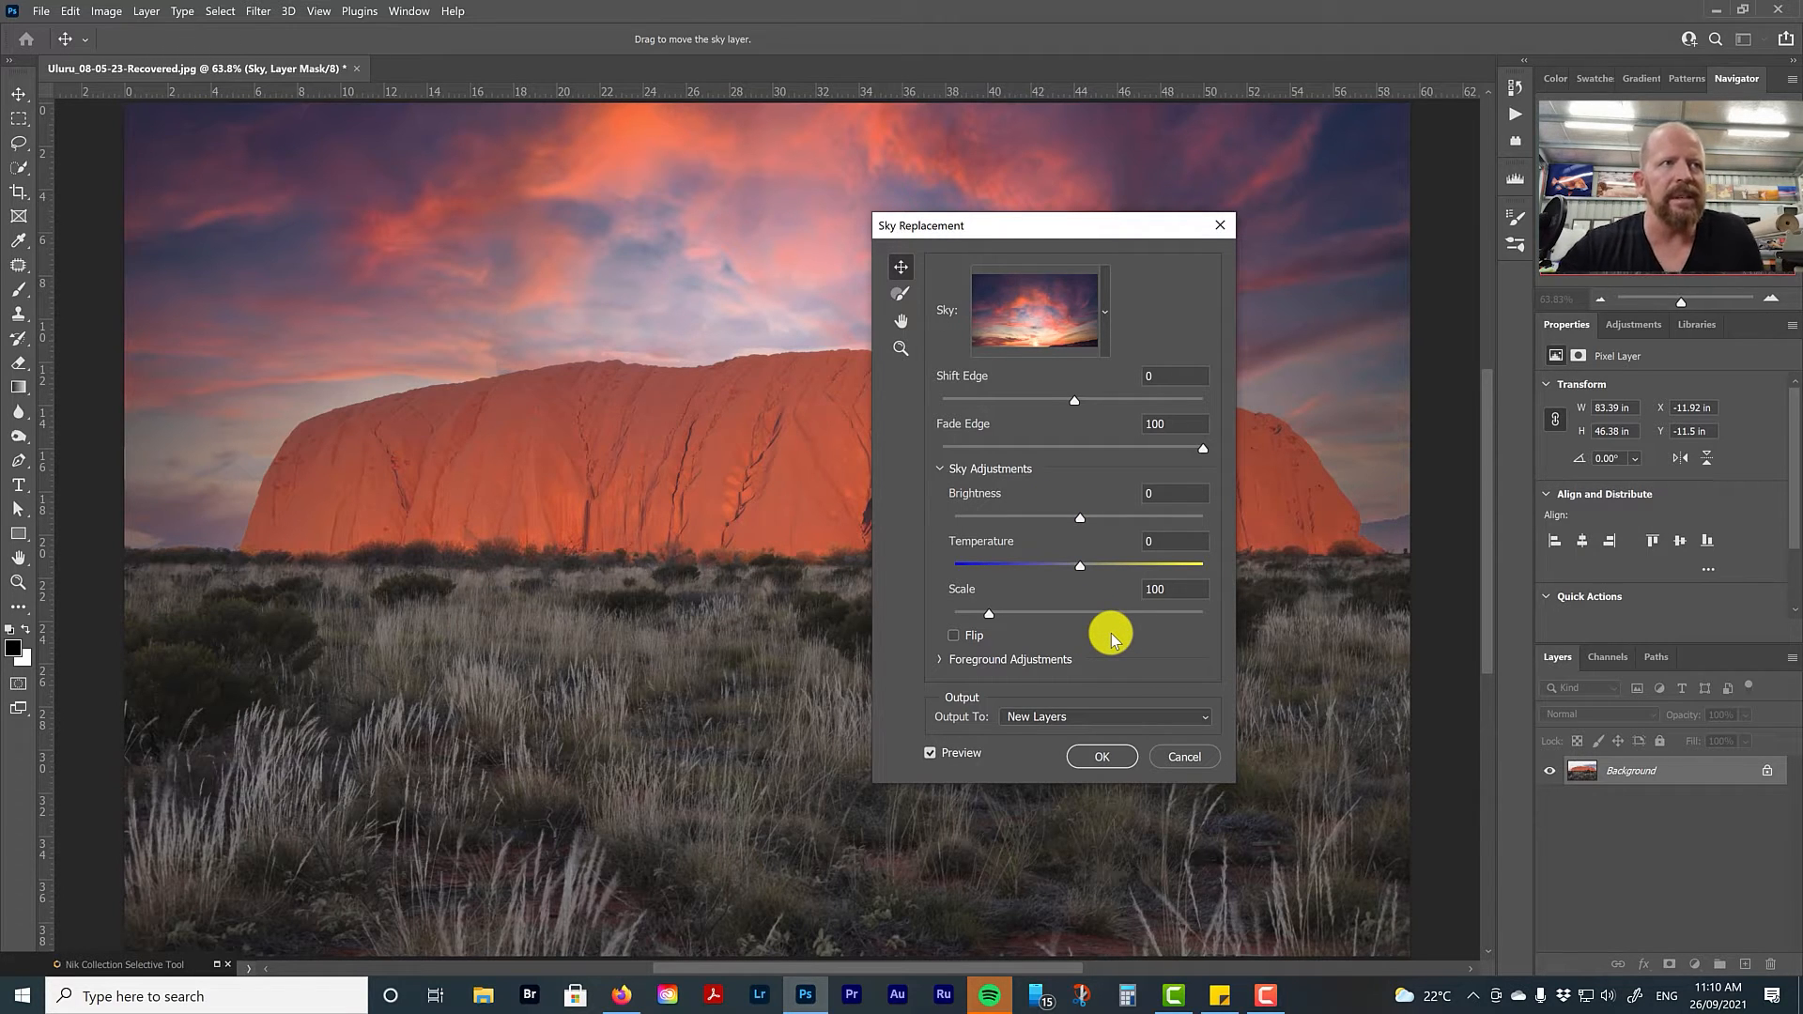
Try the preset sky with pink cloud bands on blue as the replacement and check it across the photo
click(1106, 316)
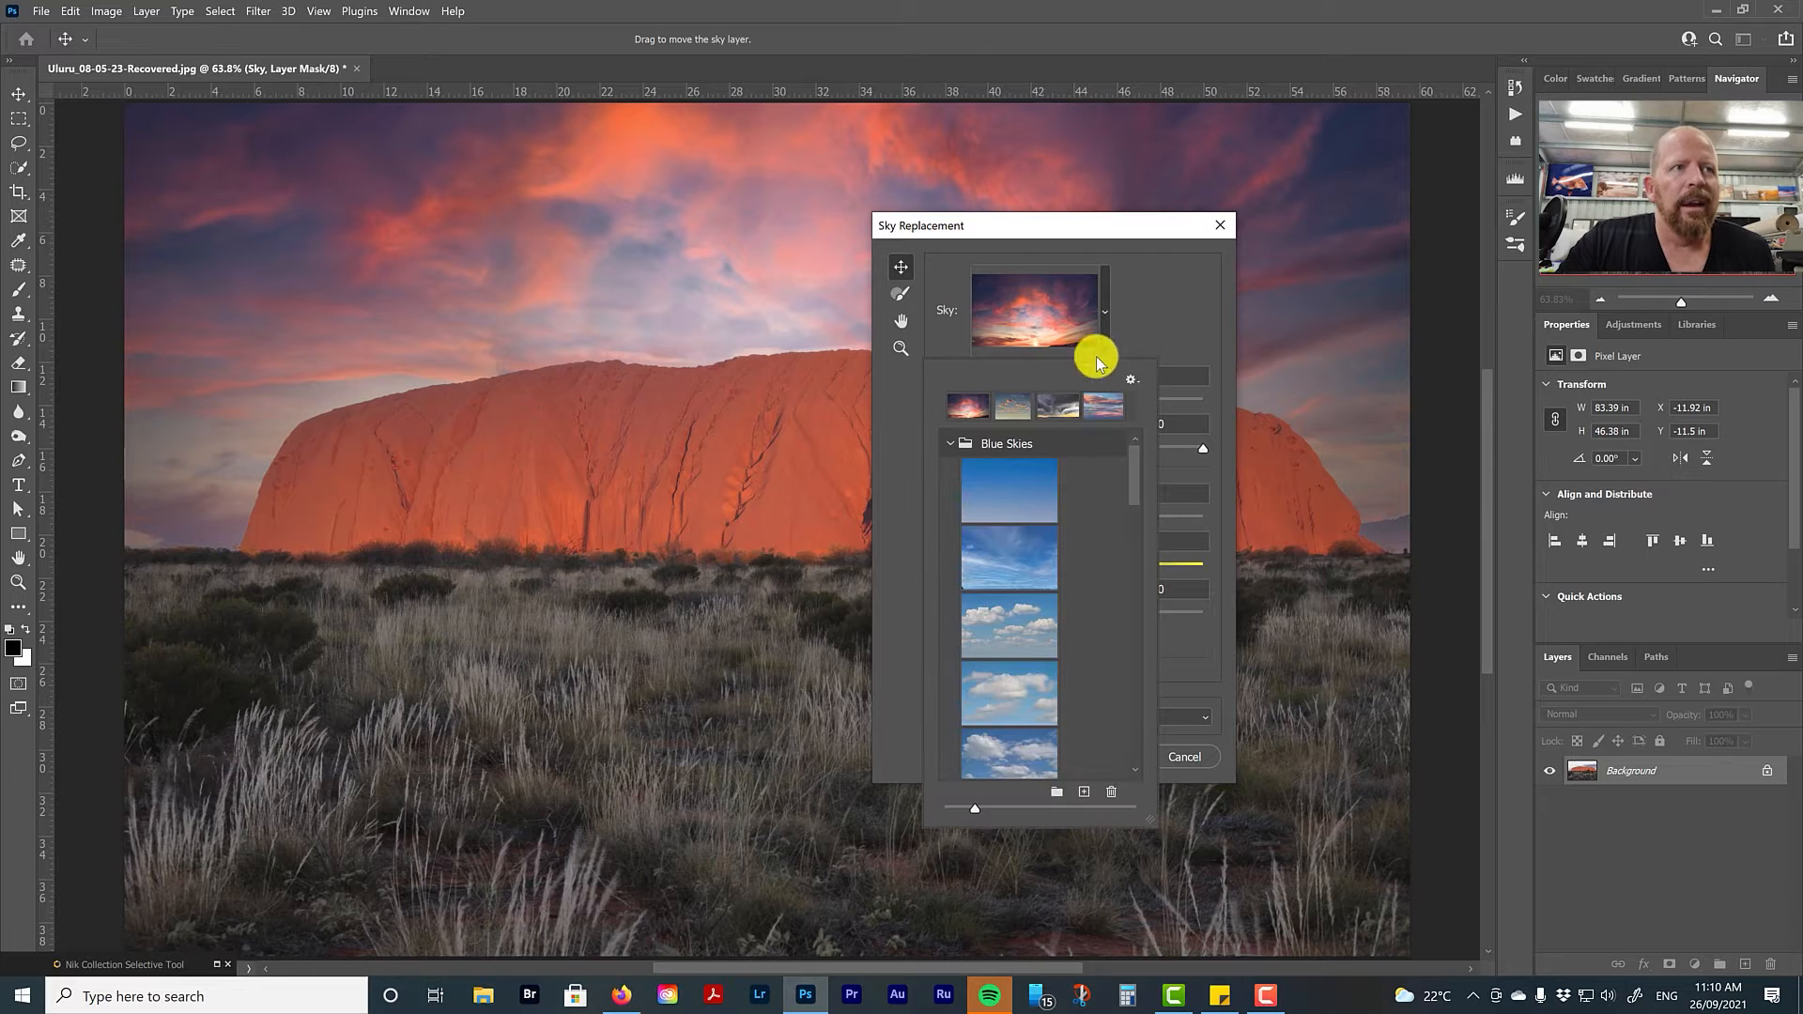
drag(1135, 477, 1137, 622)
click(1015, 611)
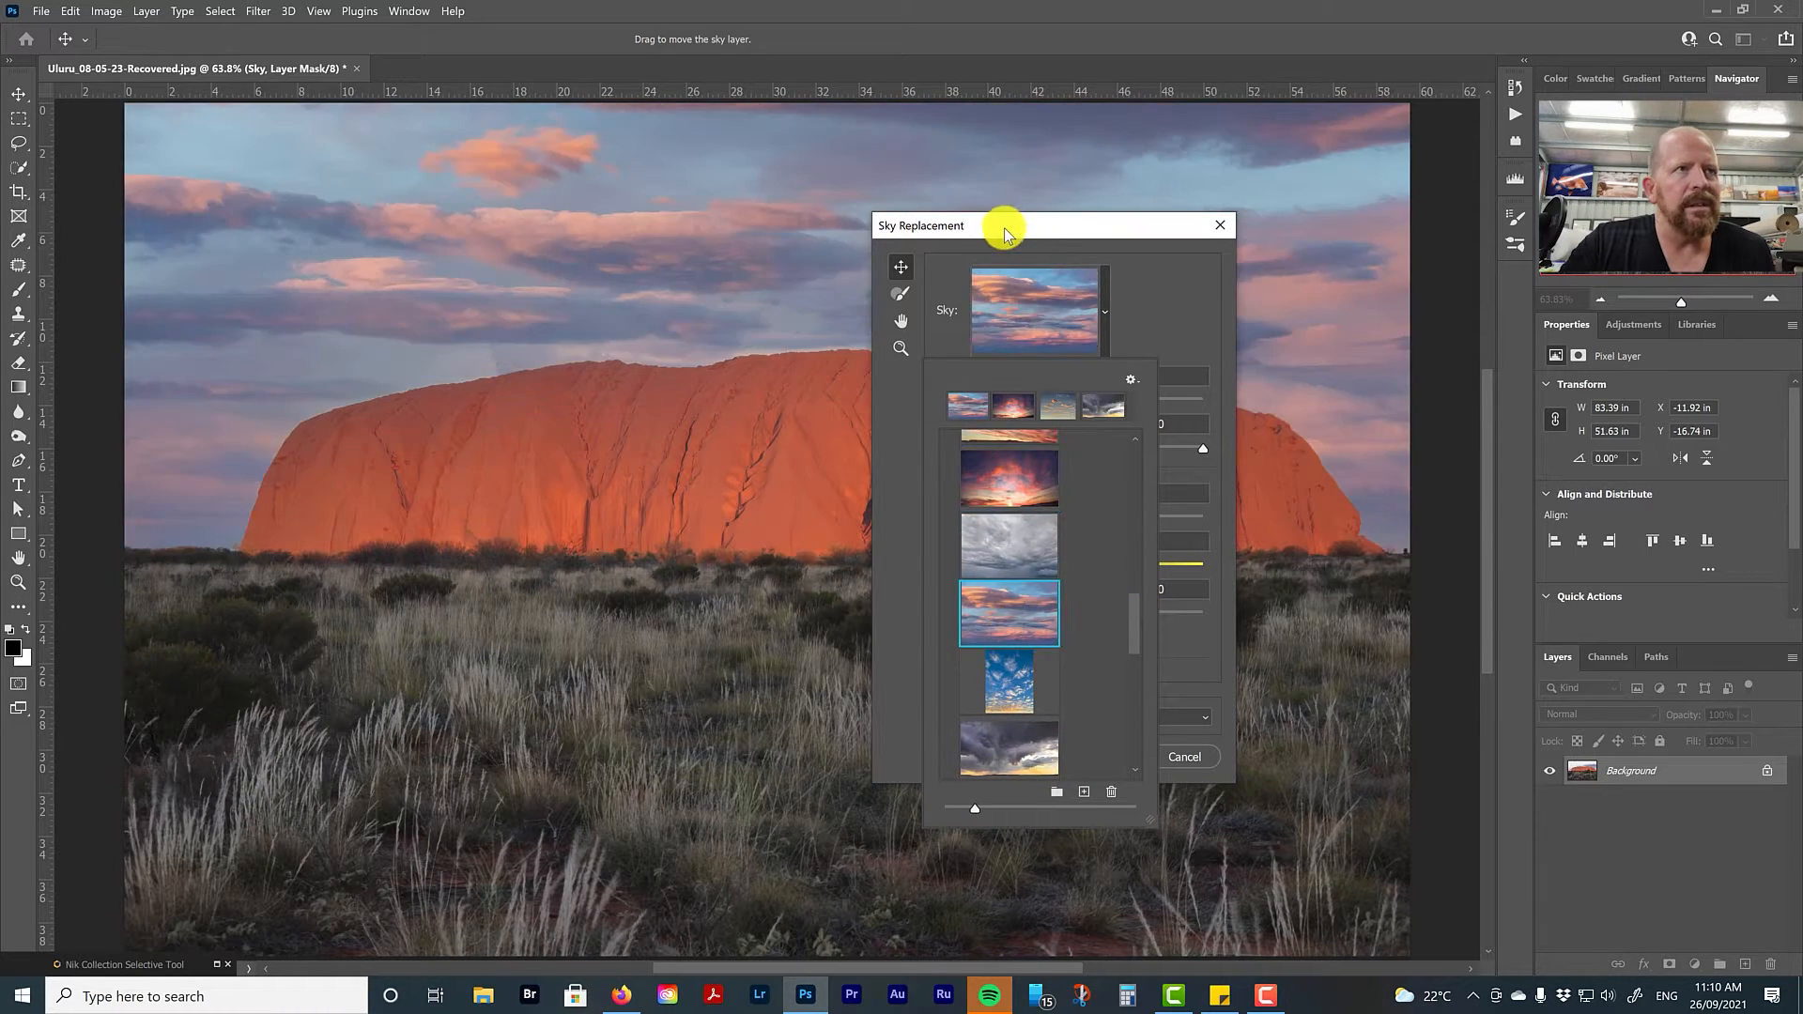
drag(1005, 227, 1281, 239)
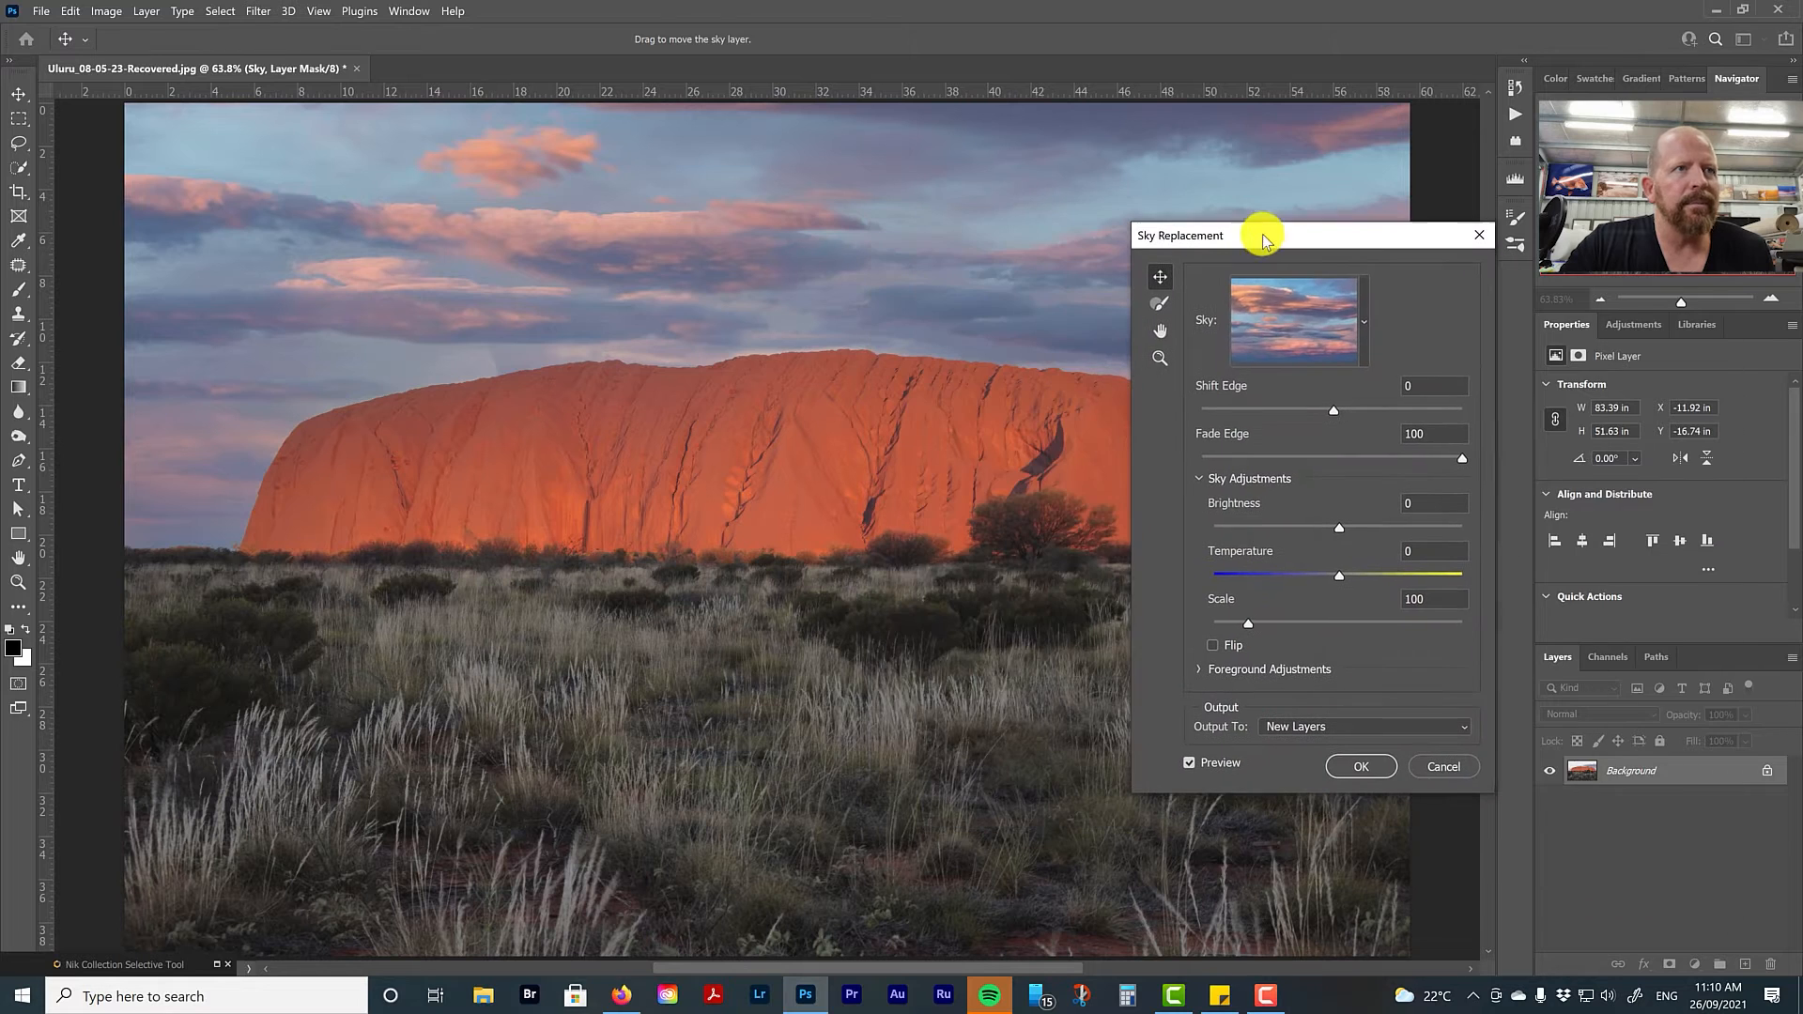
Try the dark storm-cloud preset listed just above the Sunsets group as the replacement sky
click(1276, 352)
scroll(1337, 575, down, 4)
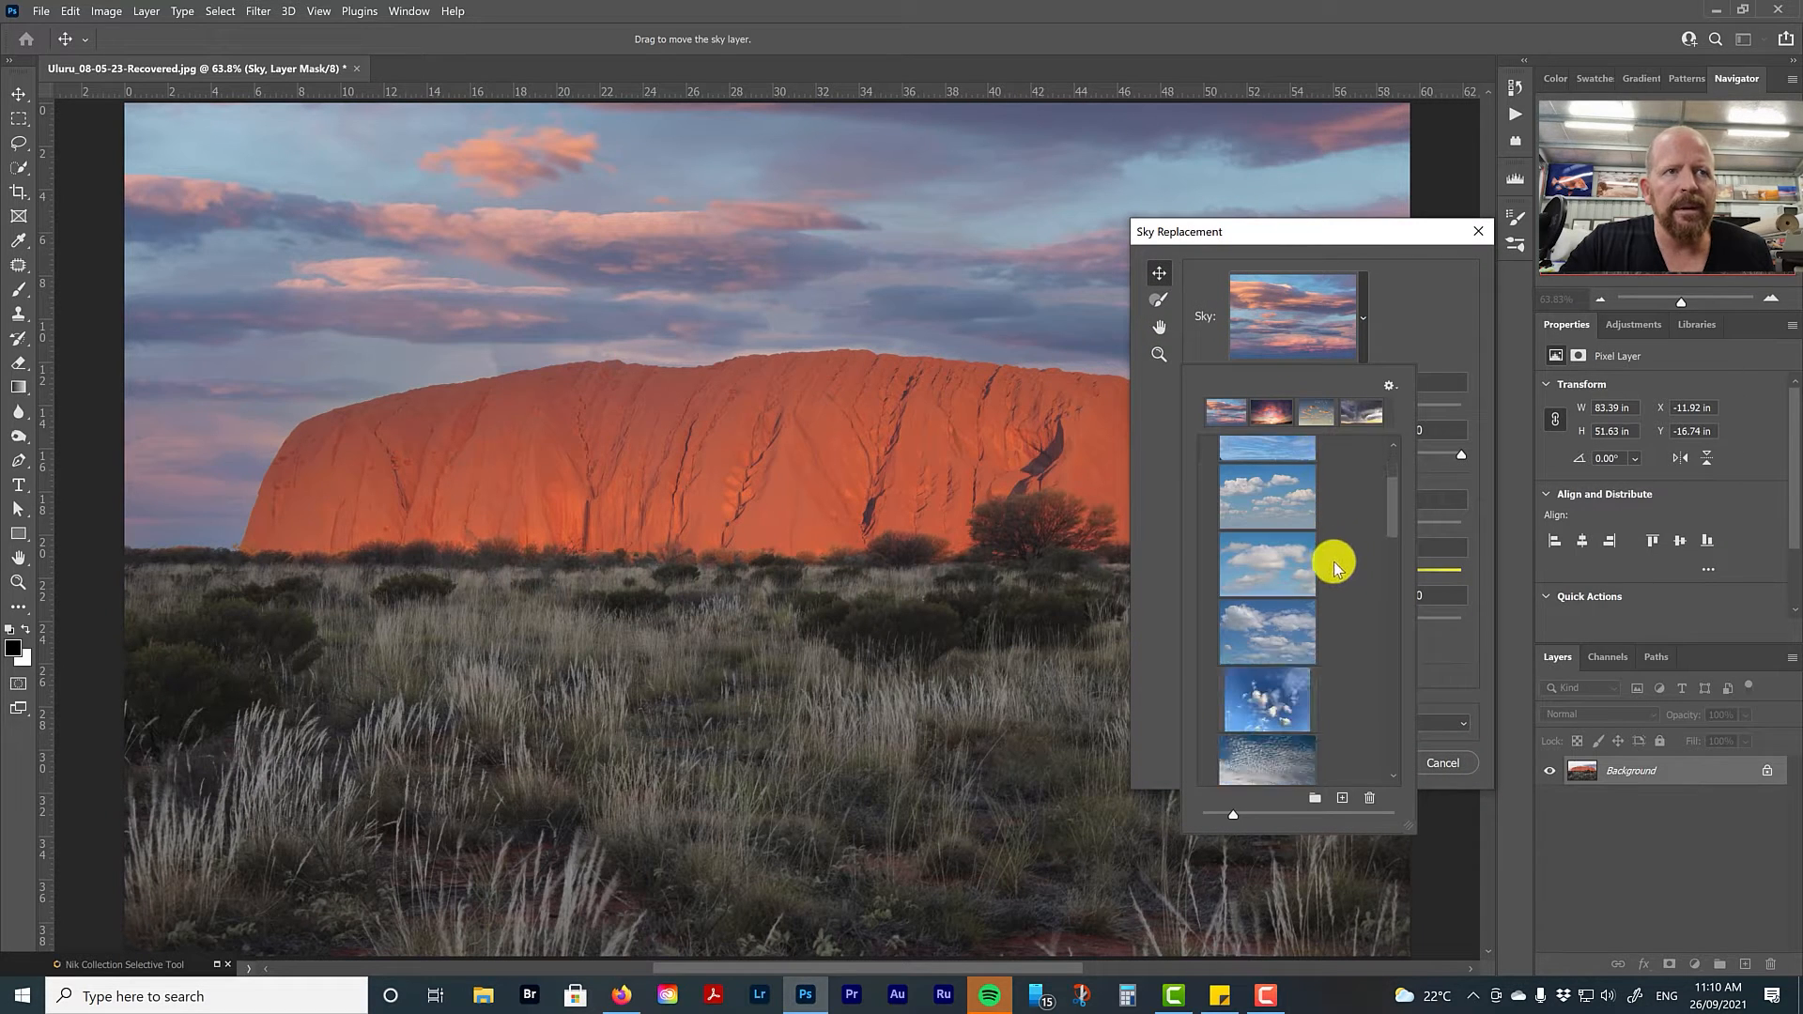
scroll(1337, 567, down, 6)
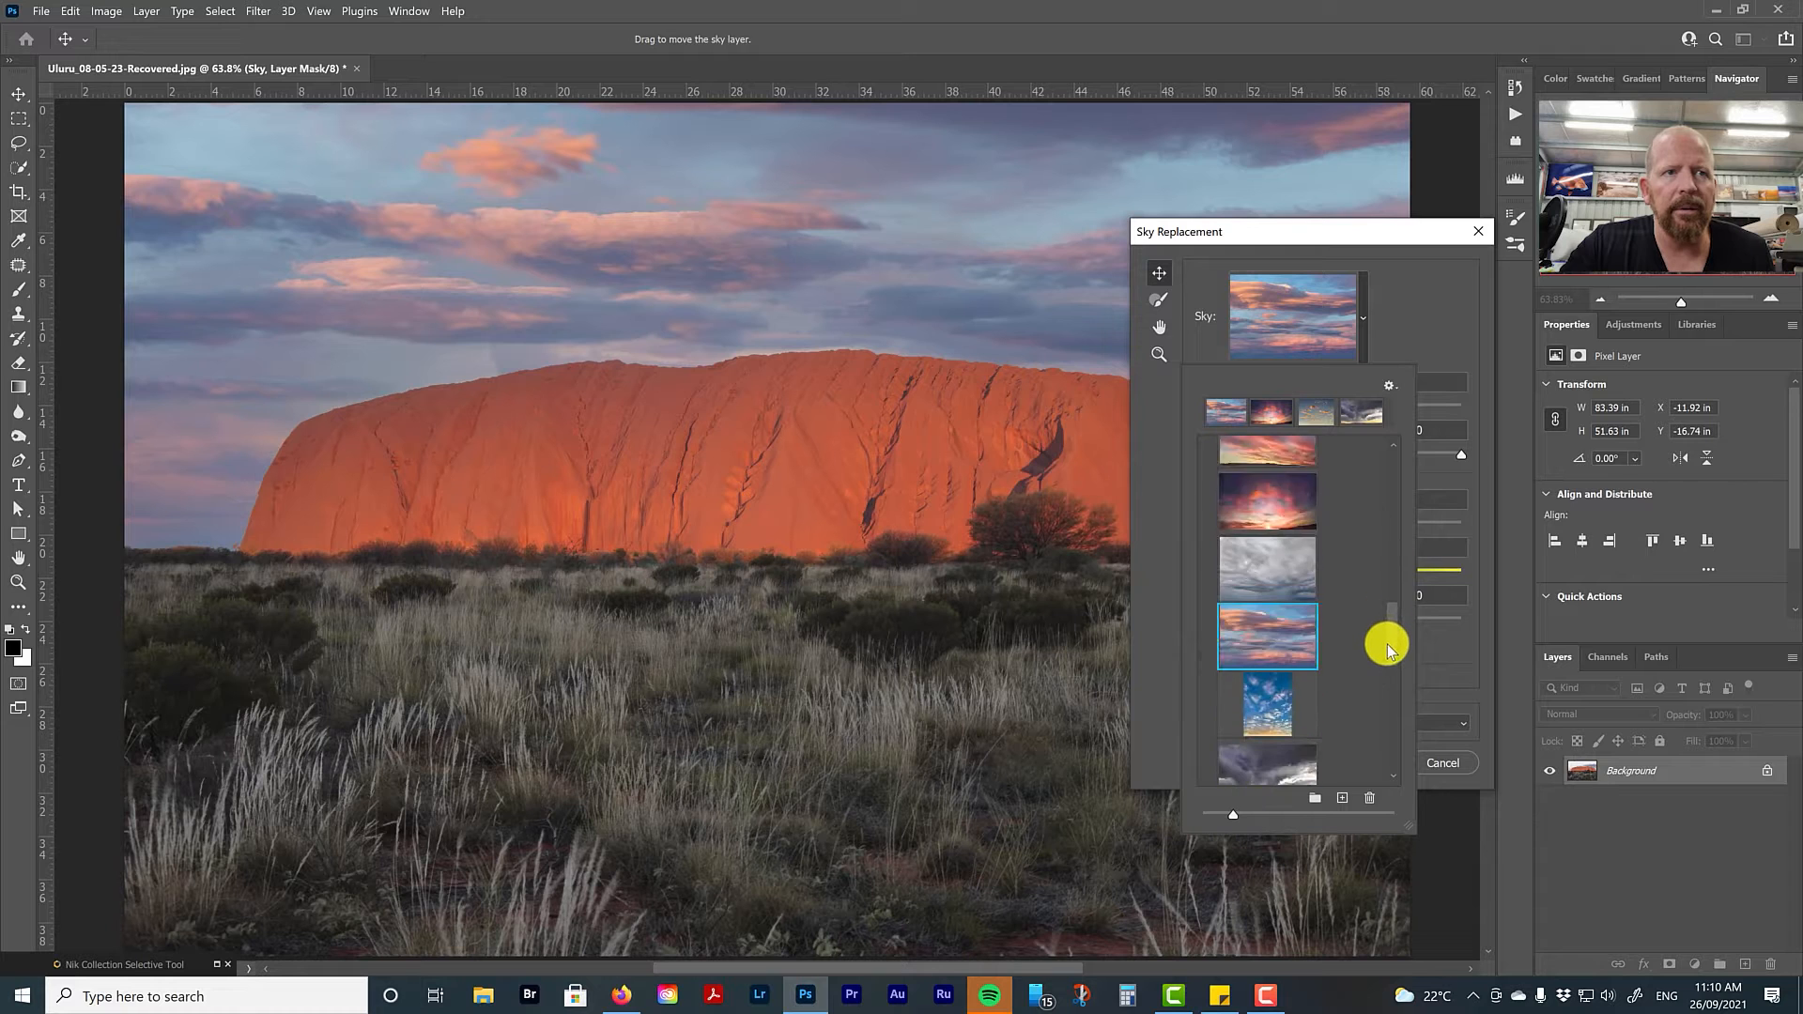
scroll(1387, 653, down, 3)
click(1247, 575)
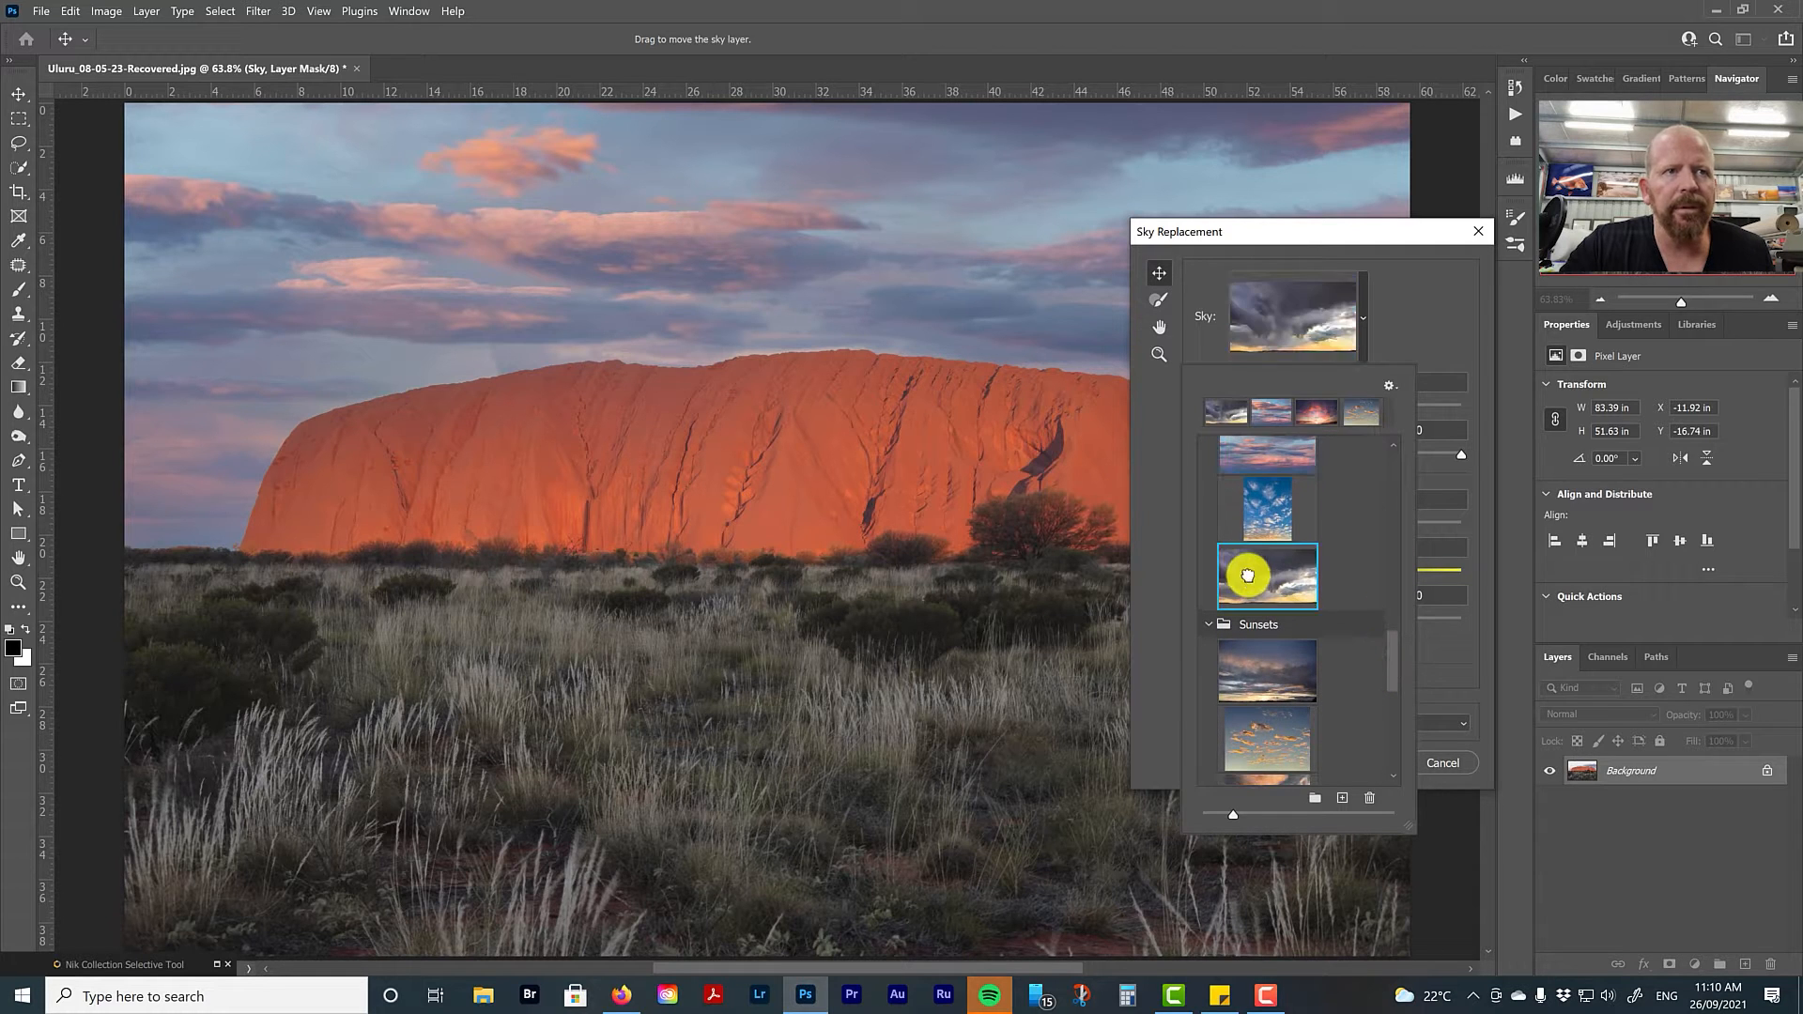
click(1226, 233)
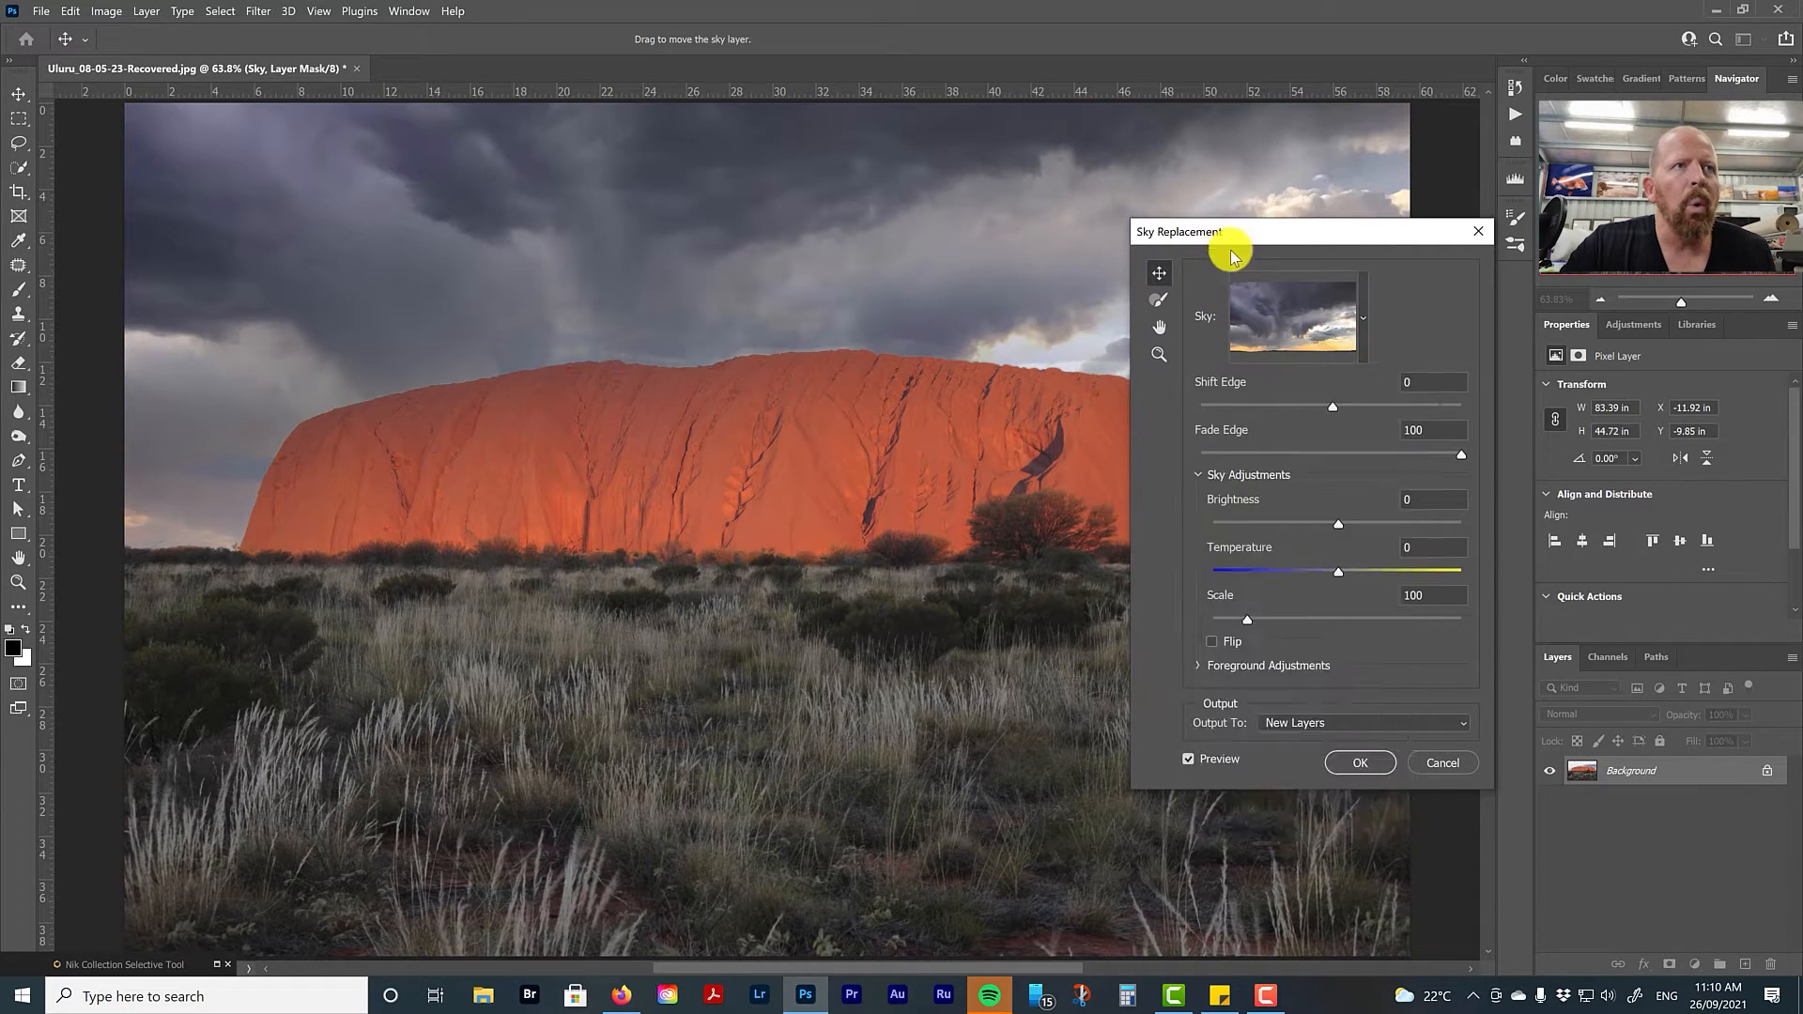
mouse_move(1226, 233)
mouse_down()
mouse_move(1274, 582)
mouse_move(1202, 231)
mouse_up()
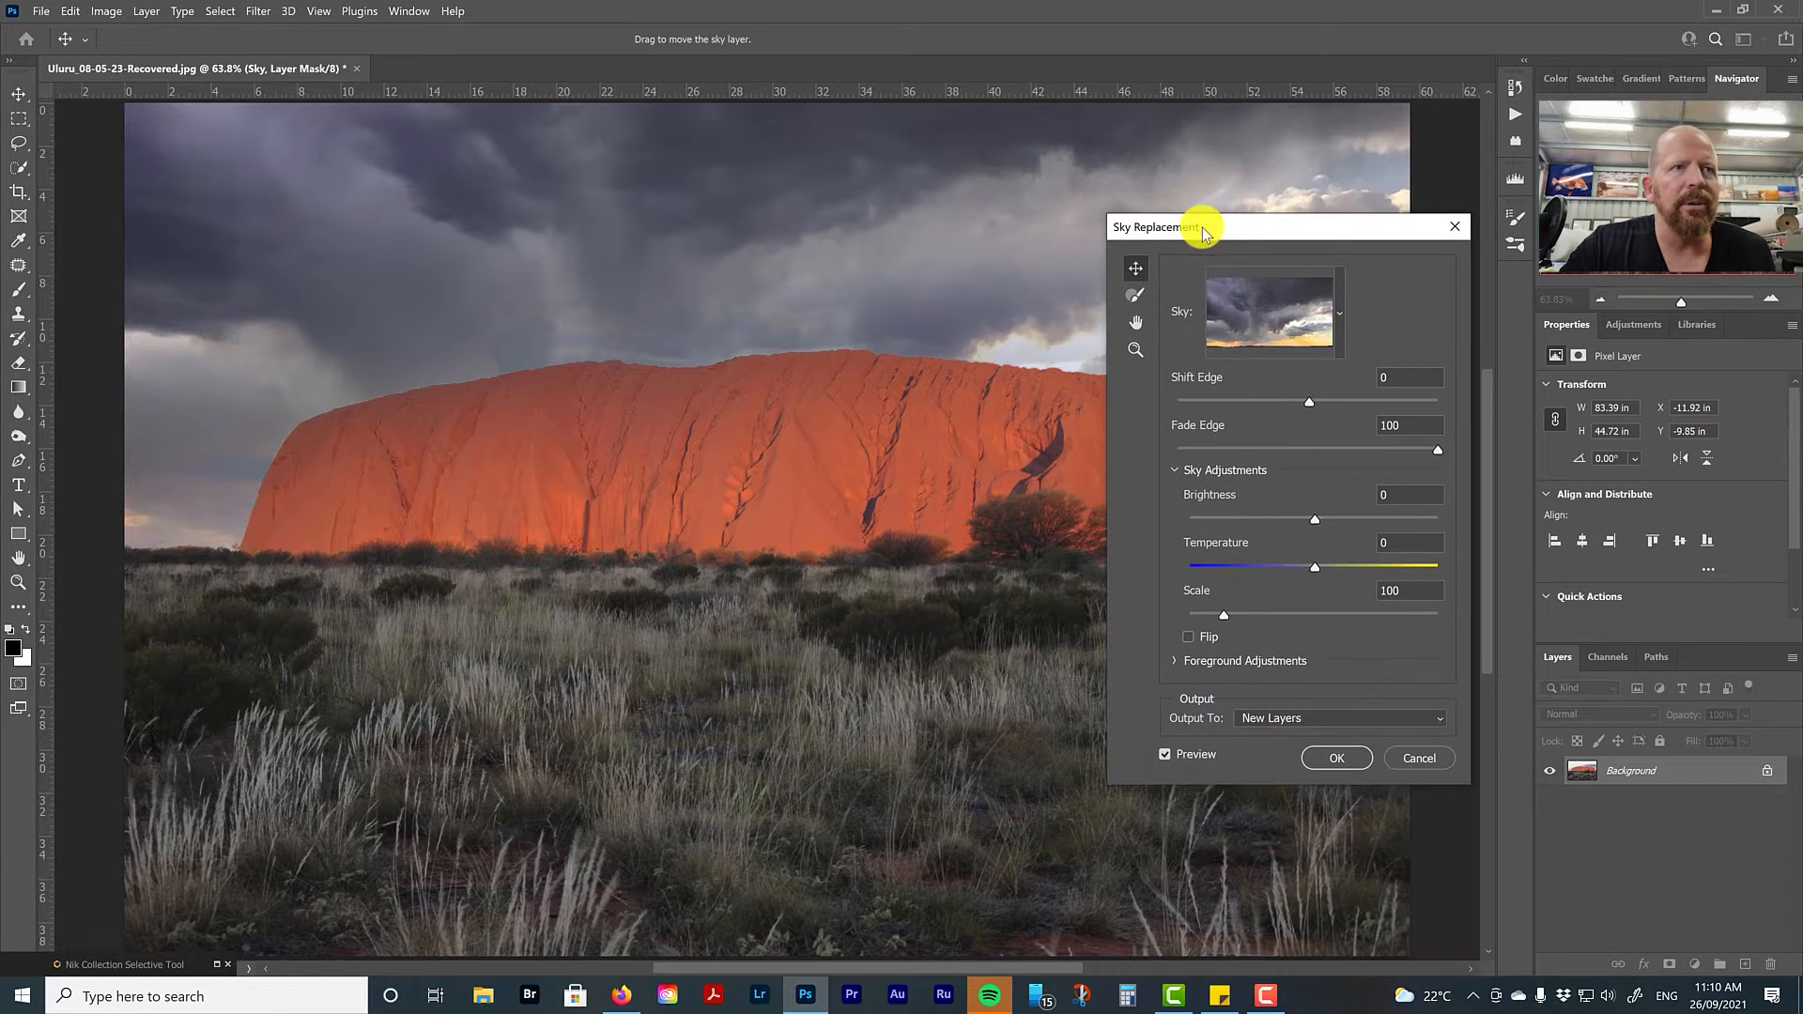
Replace the sky with the recently used red-and-purple sunset preset, output to new layers
scroll(1304, 327, down, 1)
click(1343, 314)
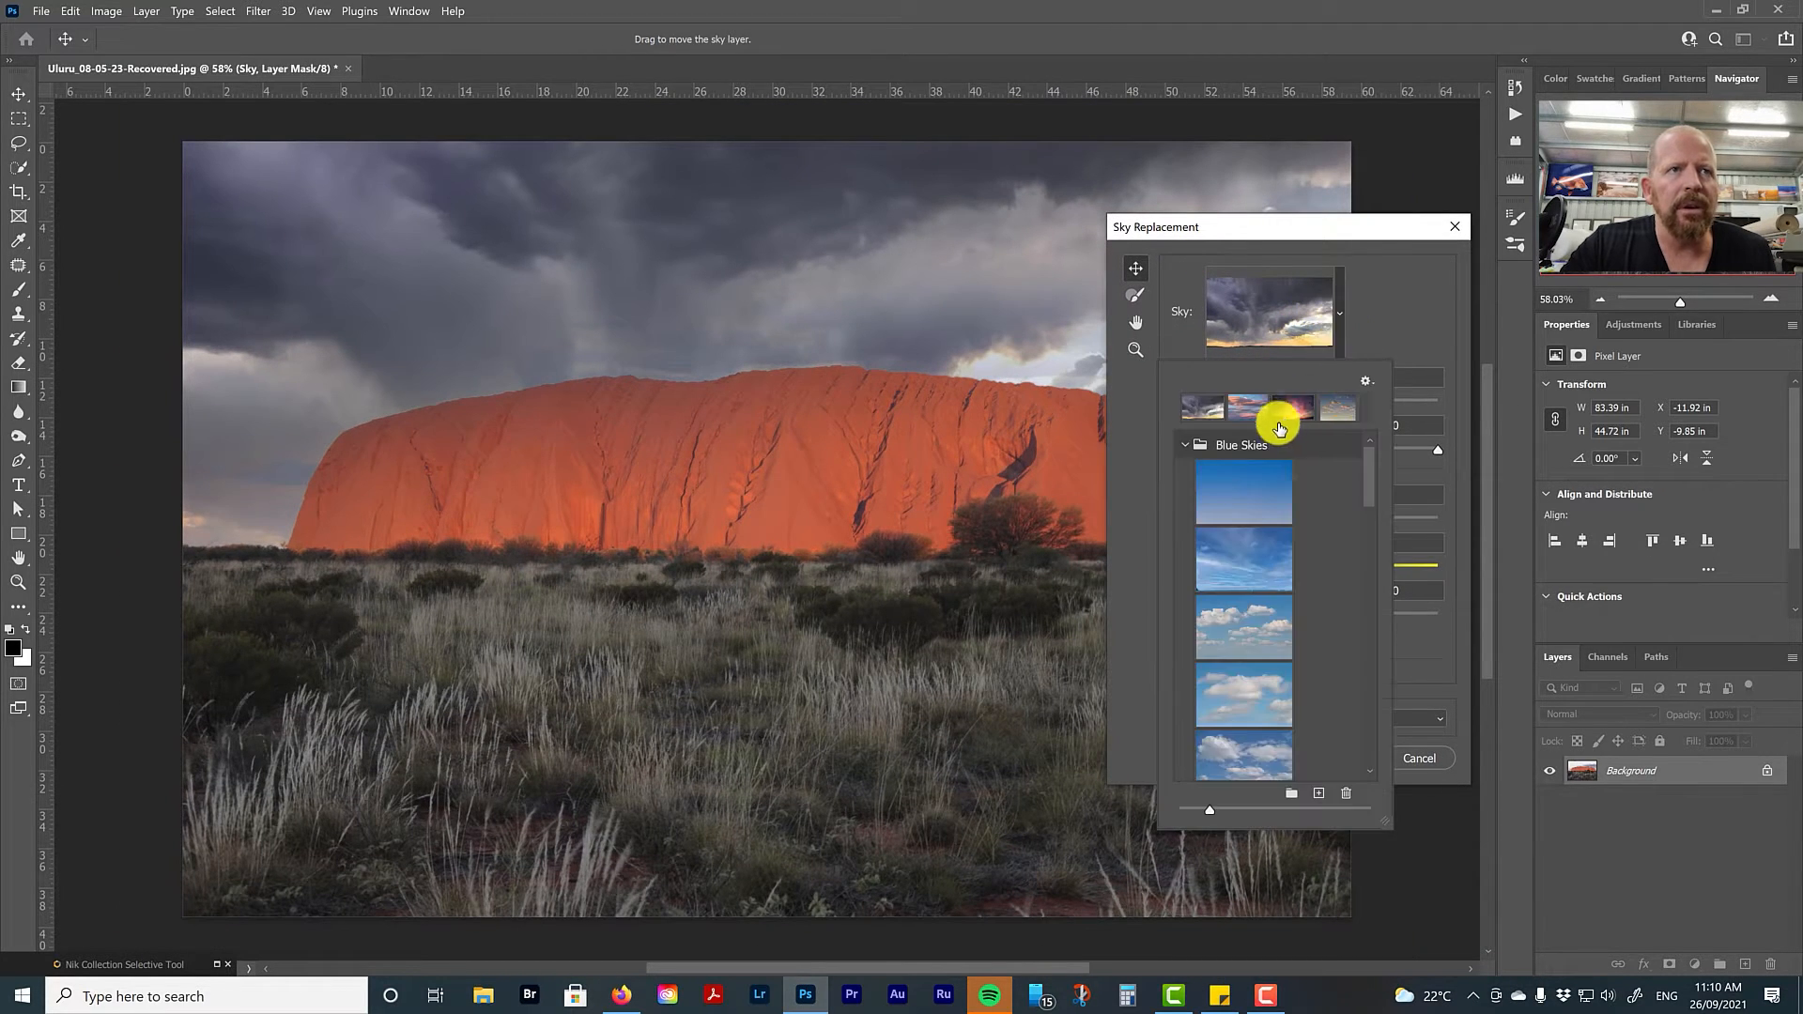
click(1300, 407)
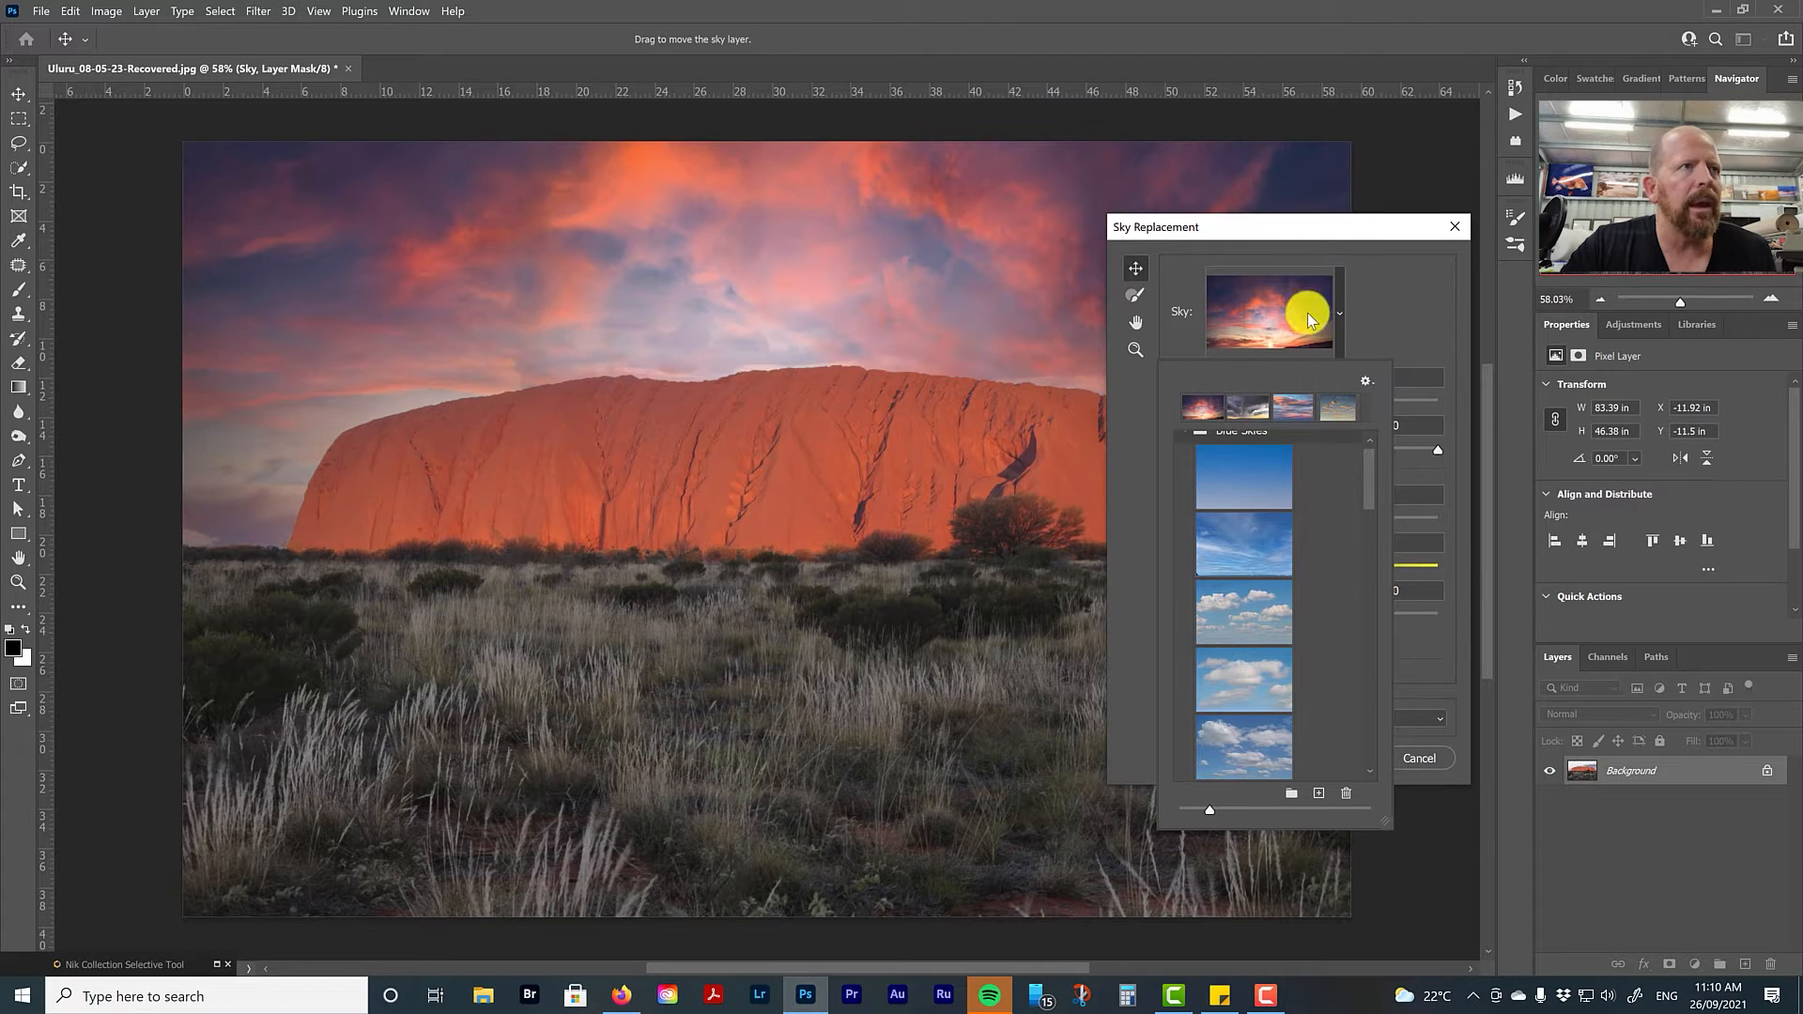
drag(1275, 233, 1091, 216)
click(1139, 713)
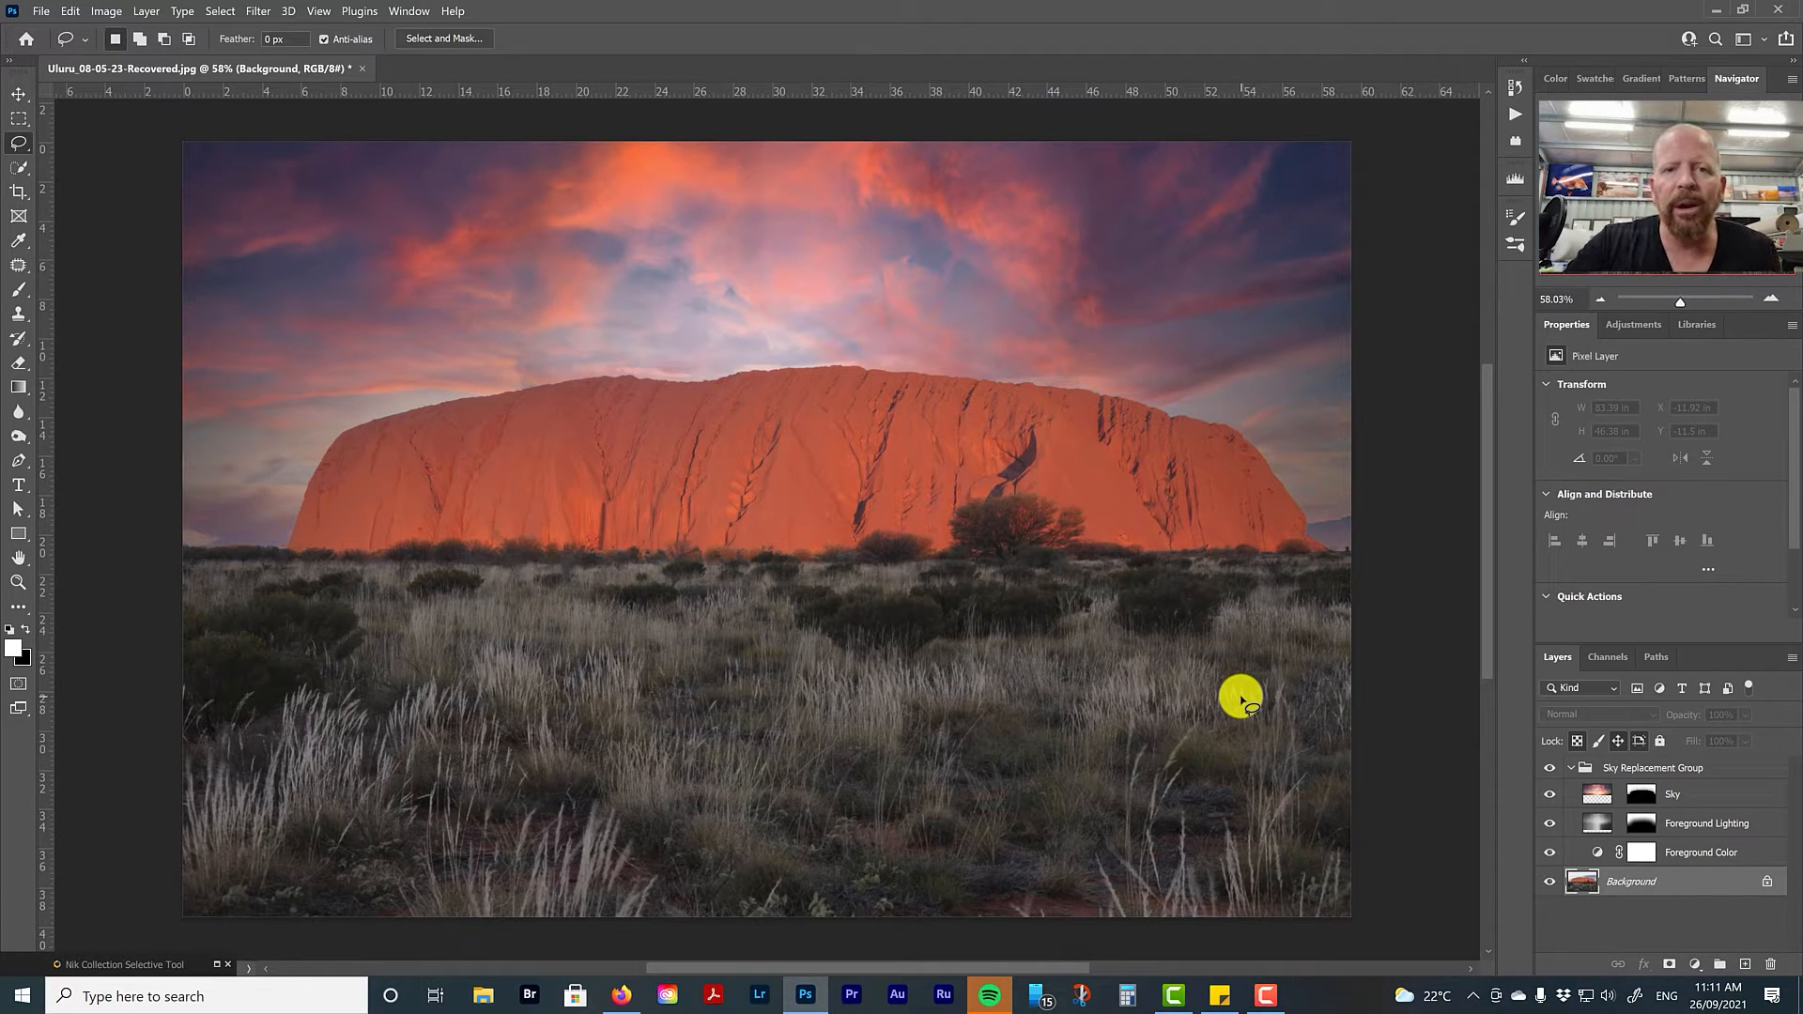
Compare the photo with and without the Sky Replacement Group, review its layers, and leave the group collapsed and hidden
click(1570, 771)
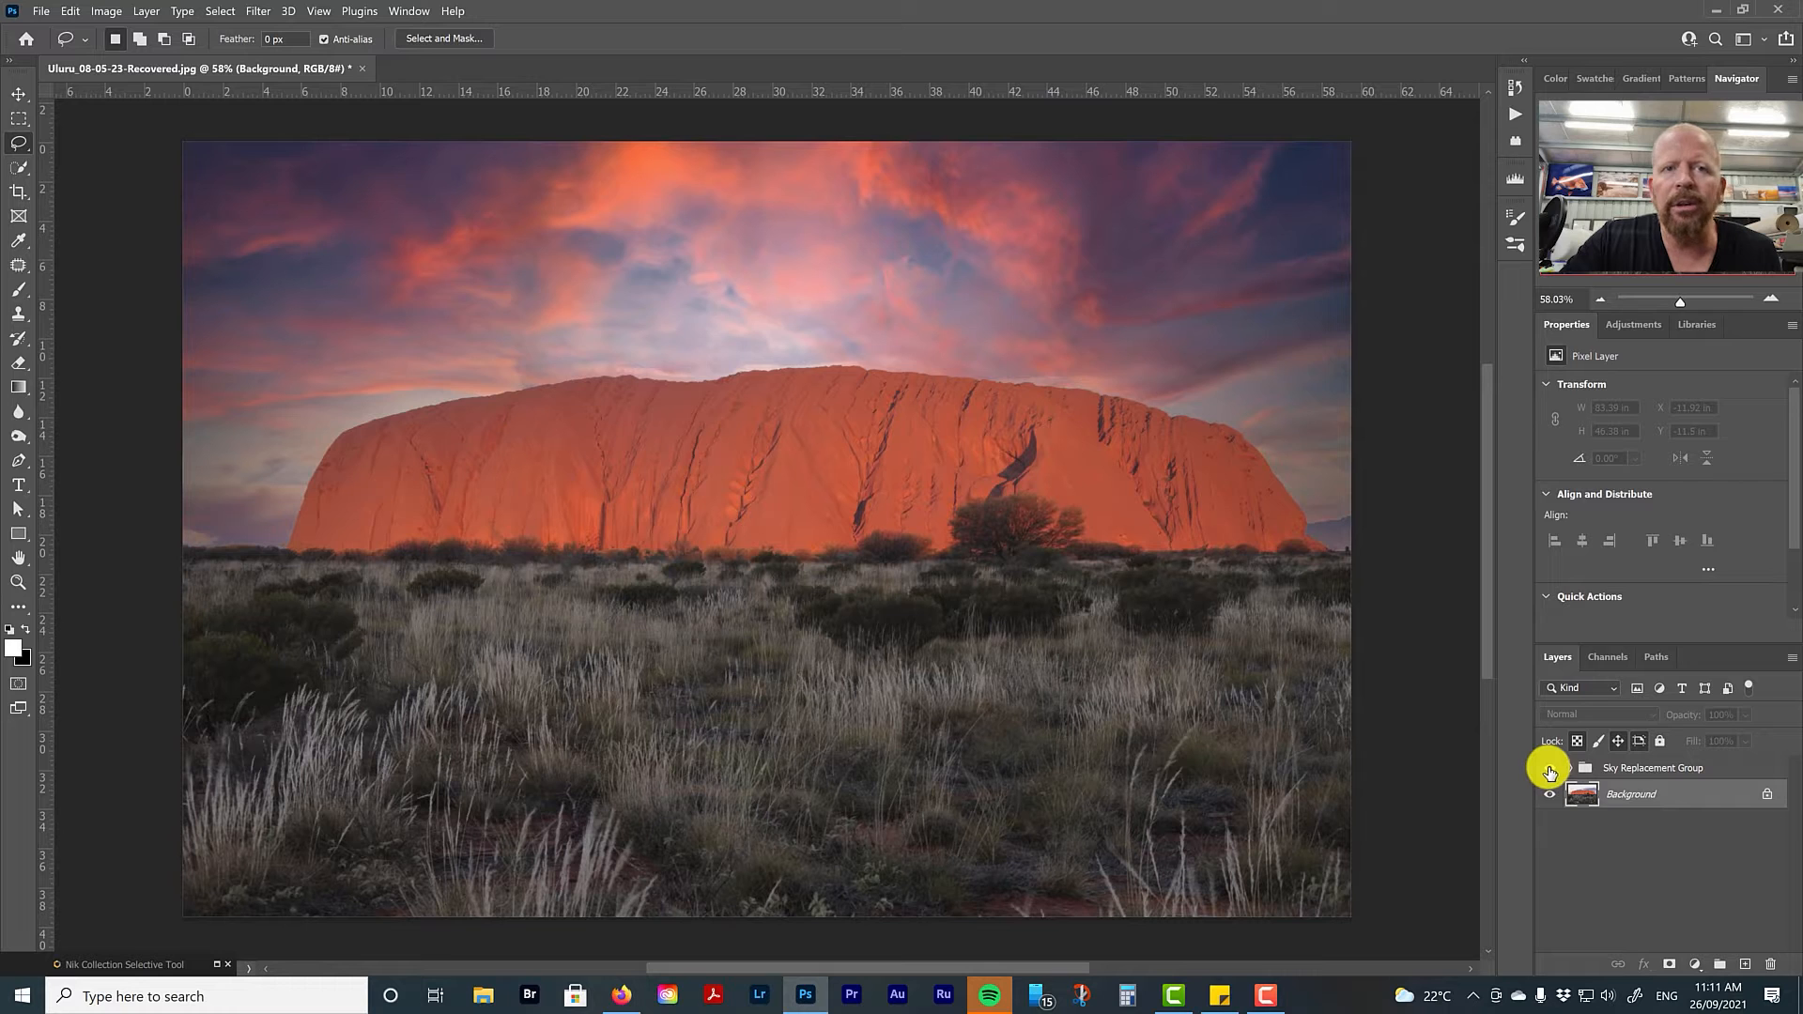
click(1550, 770)
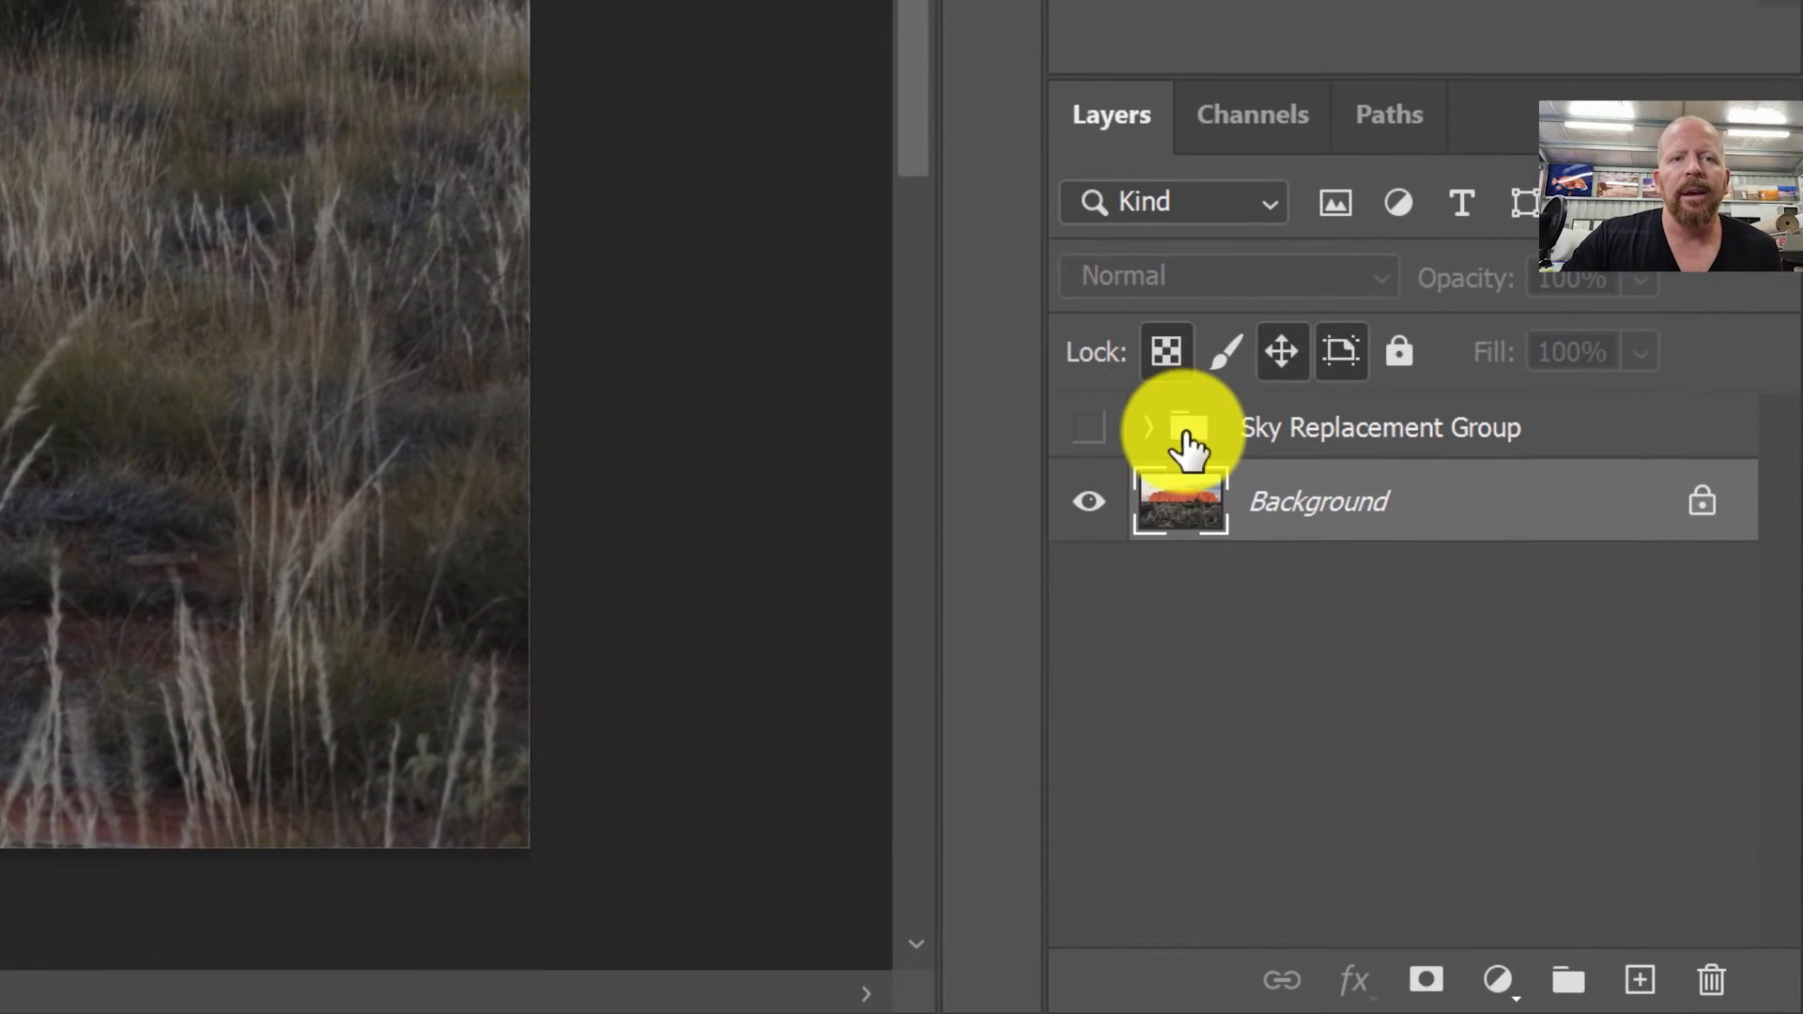
click(1091, 428)
click(1150, 428)
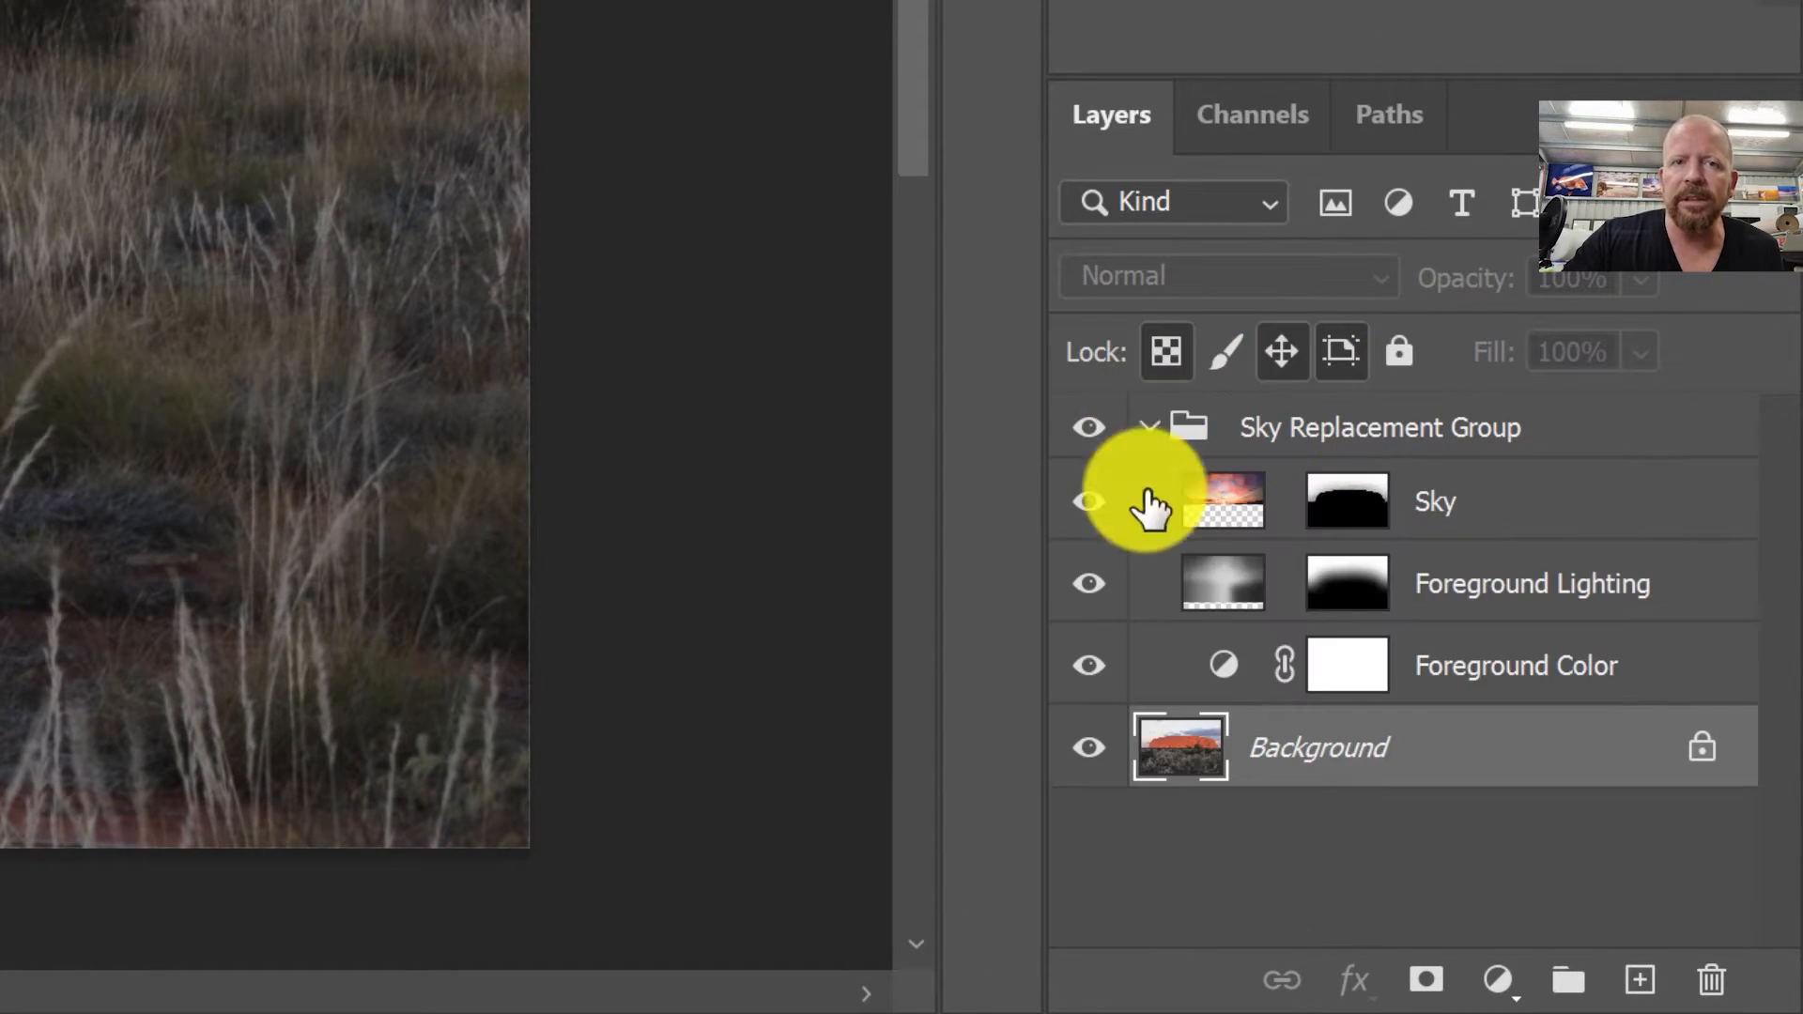
click(1149, 428)
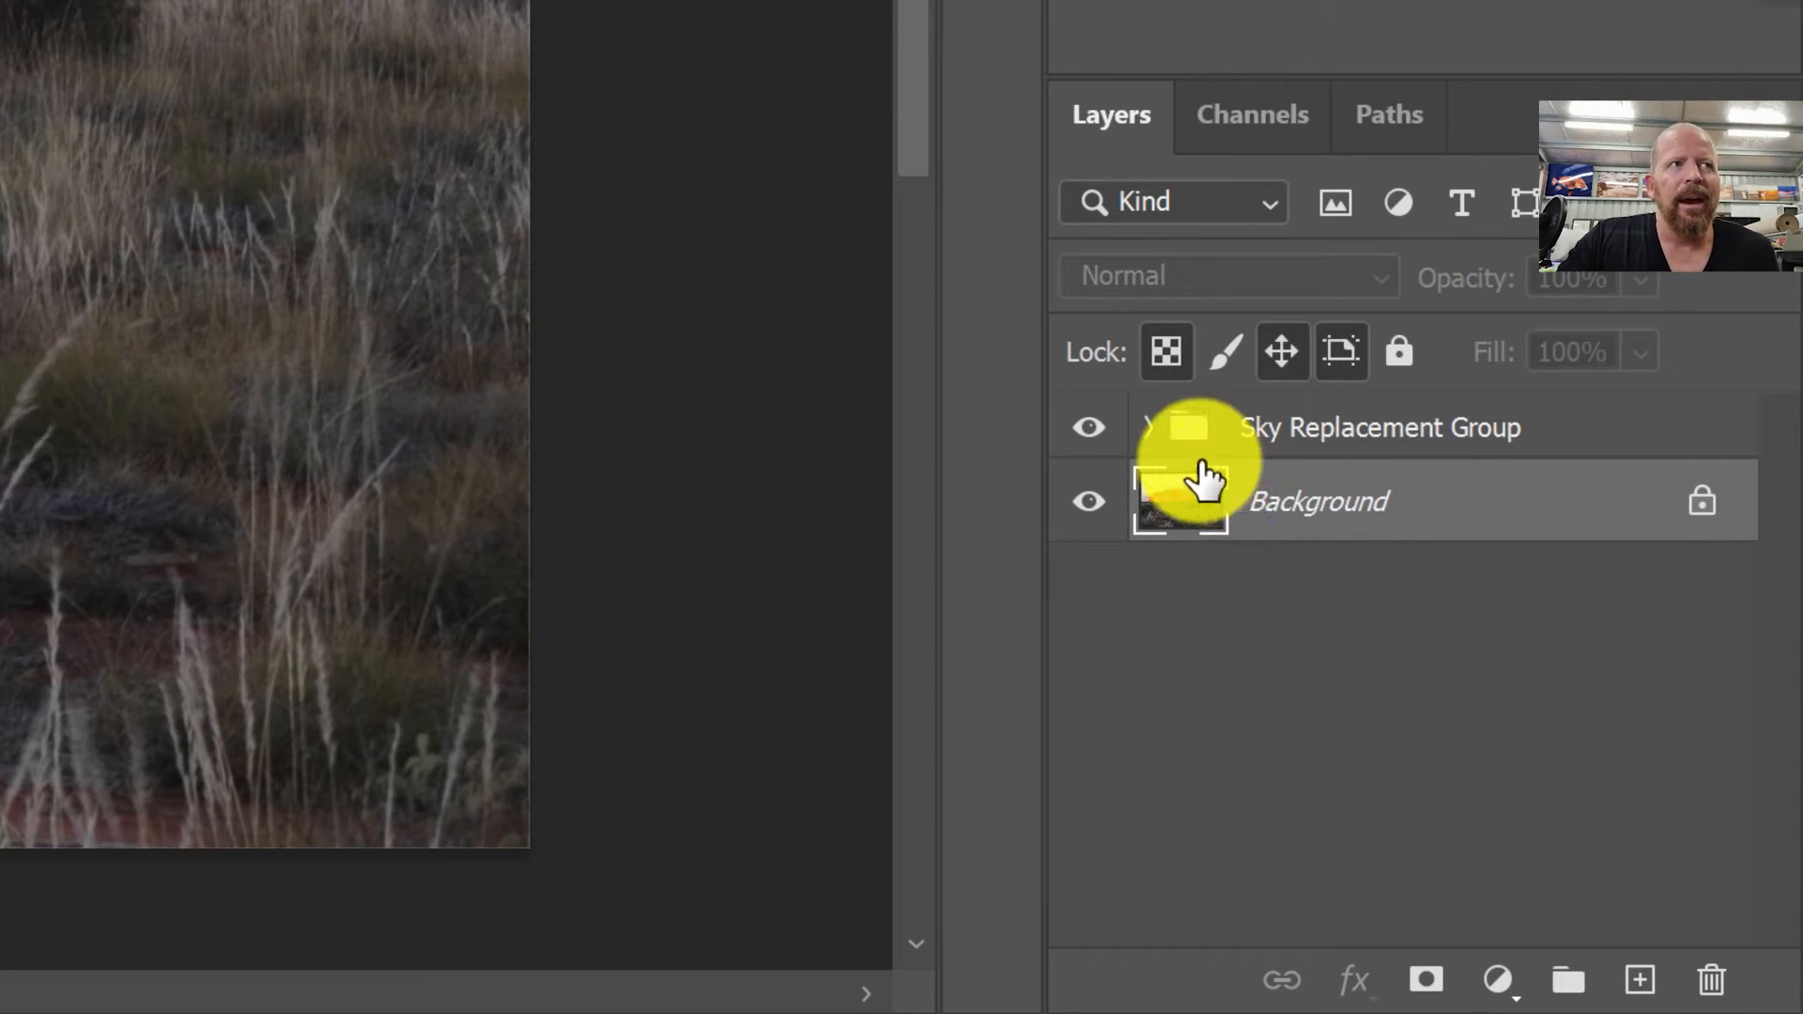
click(1089, 430)
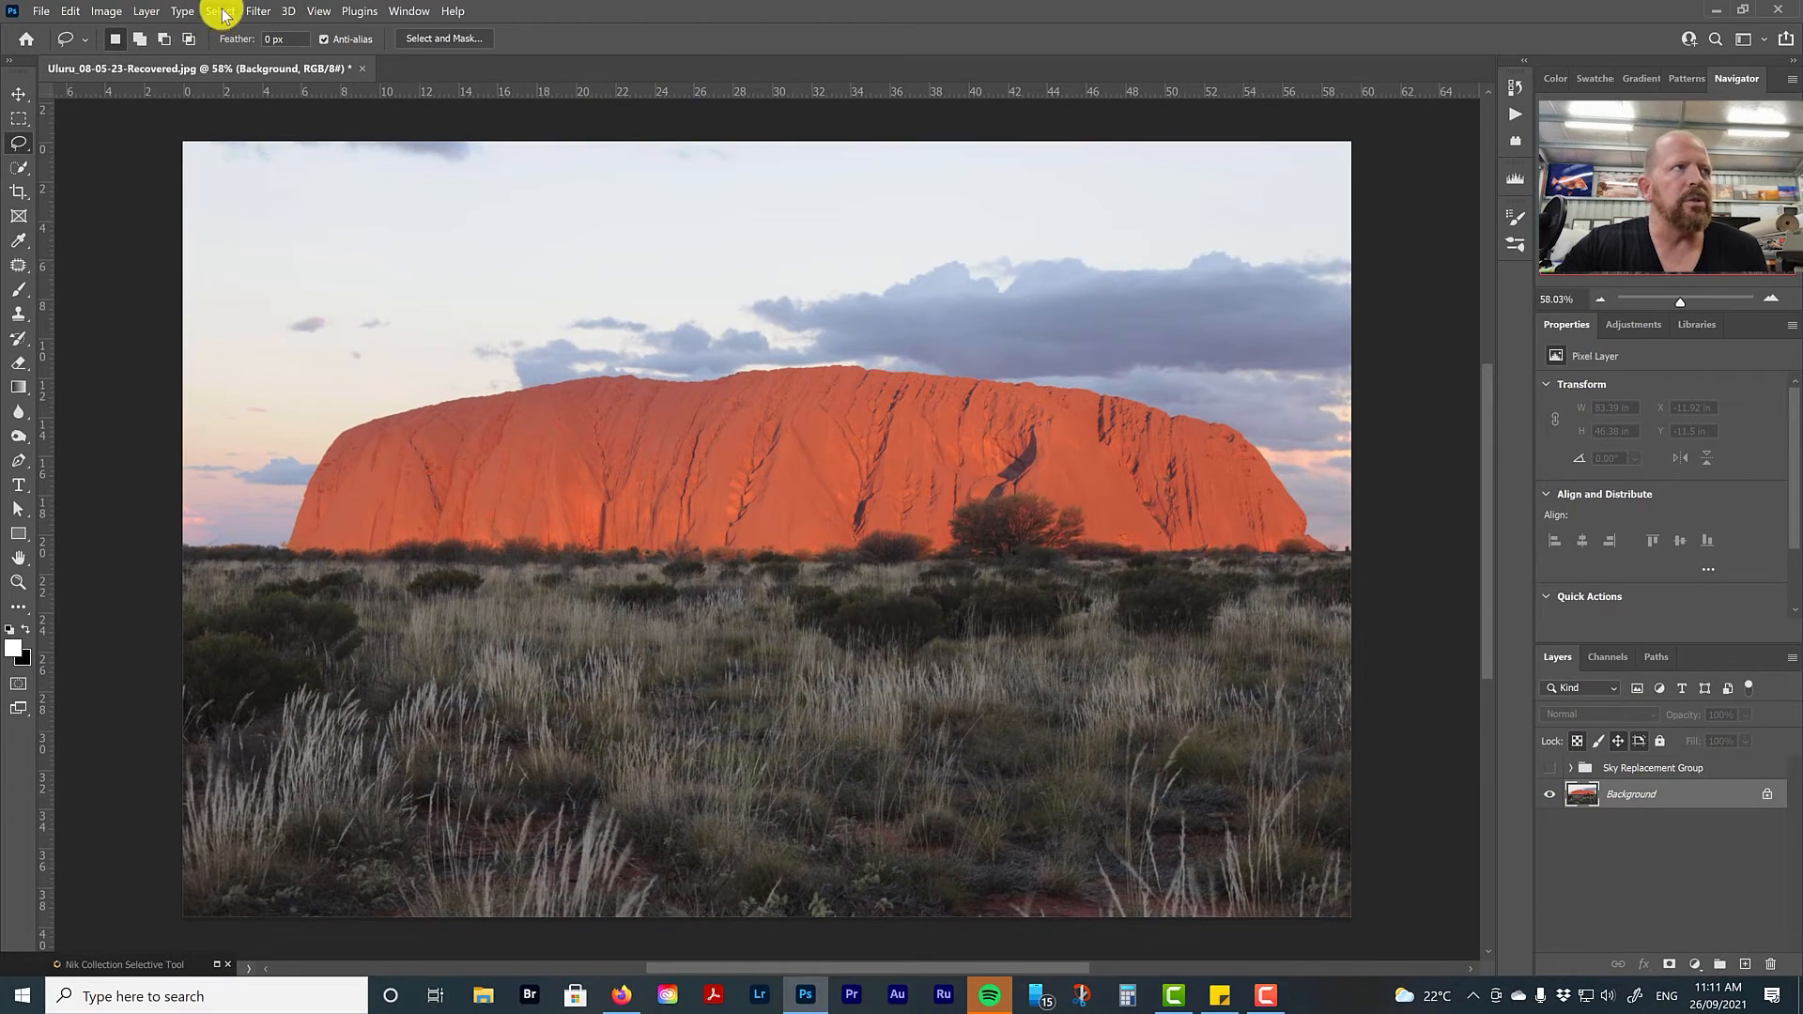
Select the sky on the Background layer and add a Curves adjustment layer masked to it
click(219, 11)
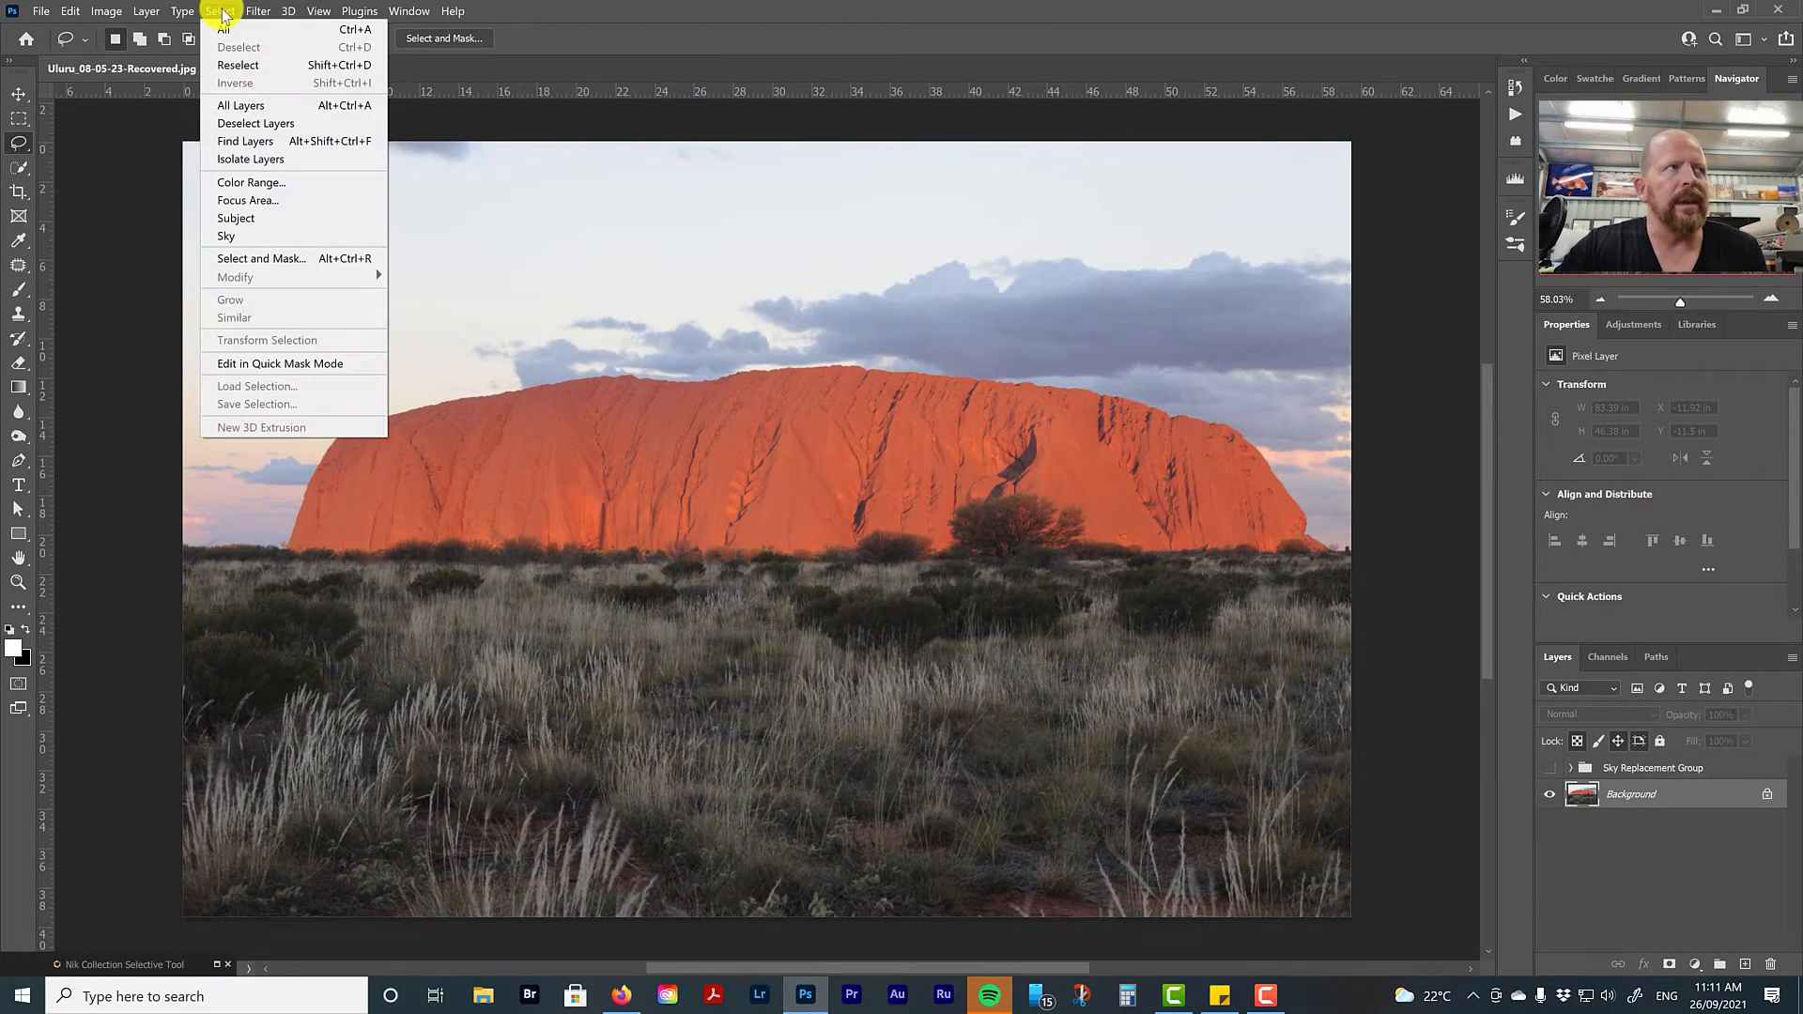
click(231, 235)
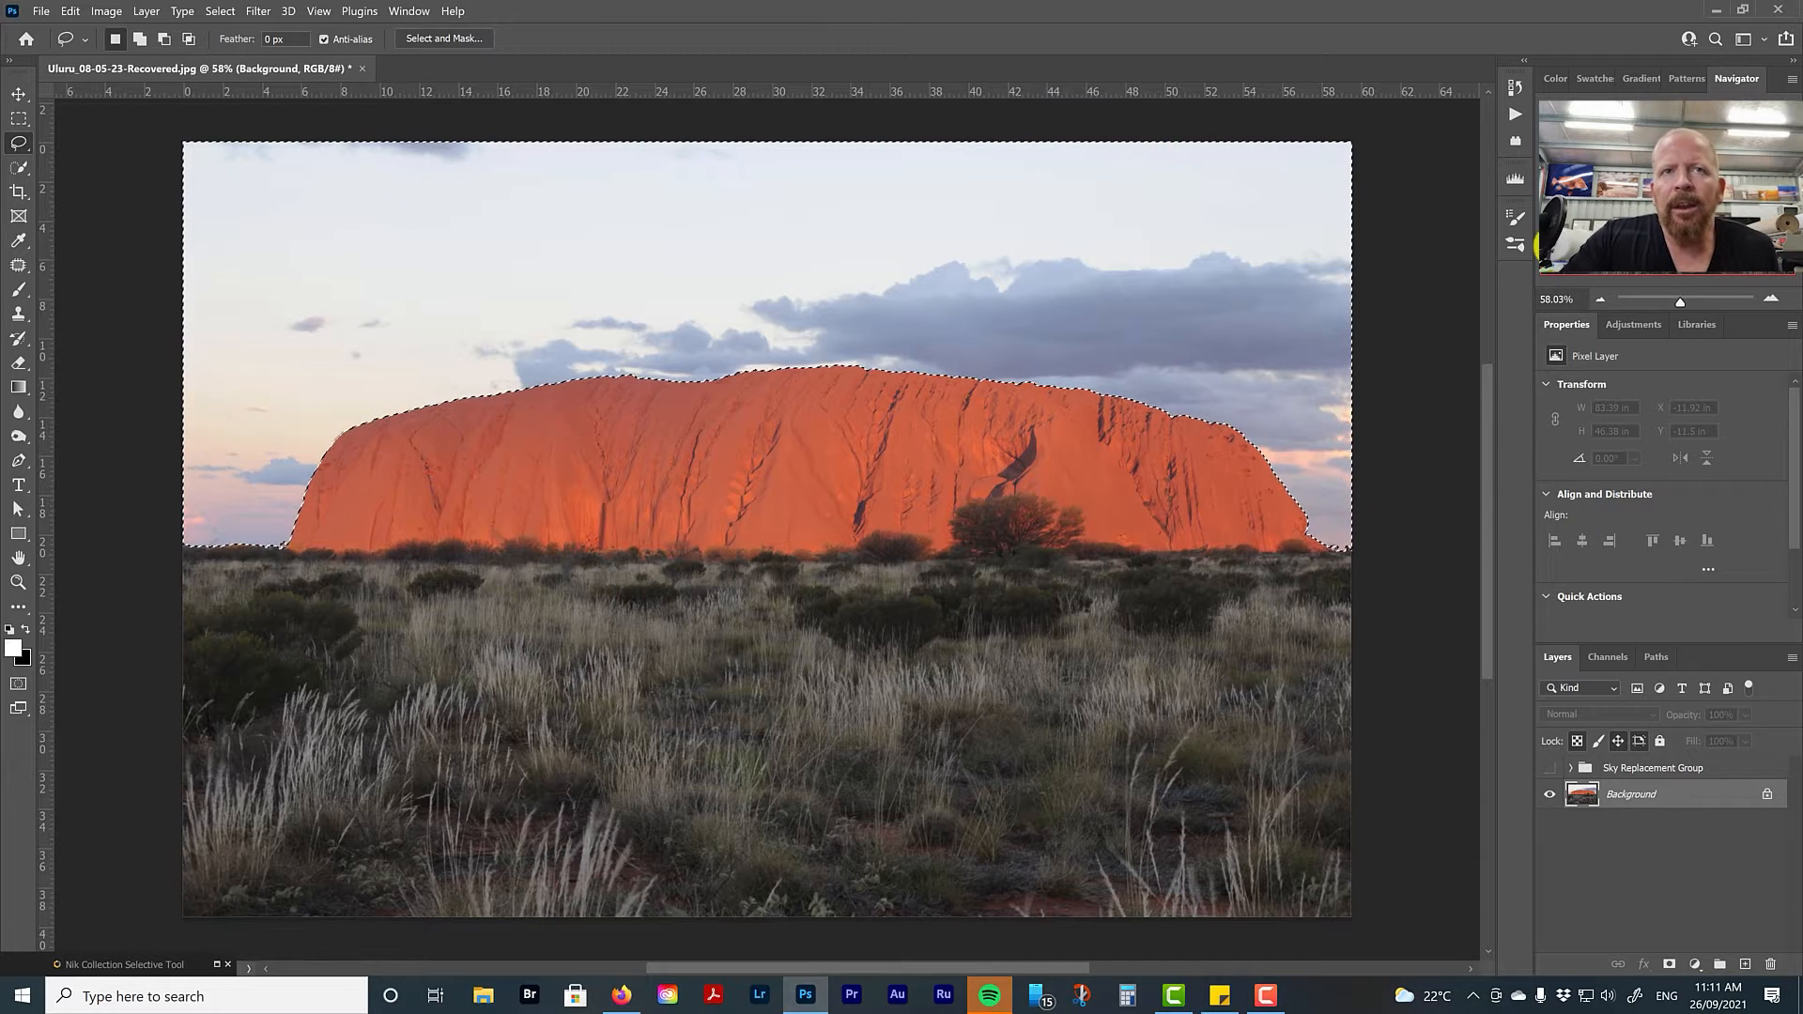
click(1633, 325)
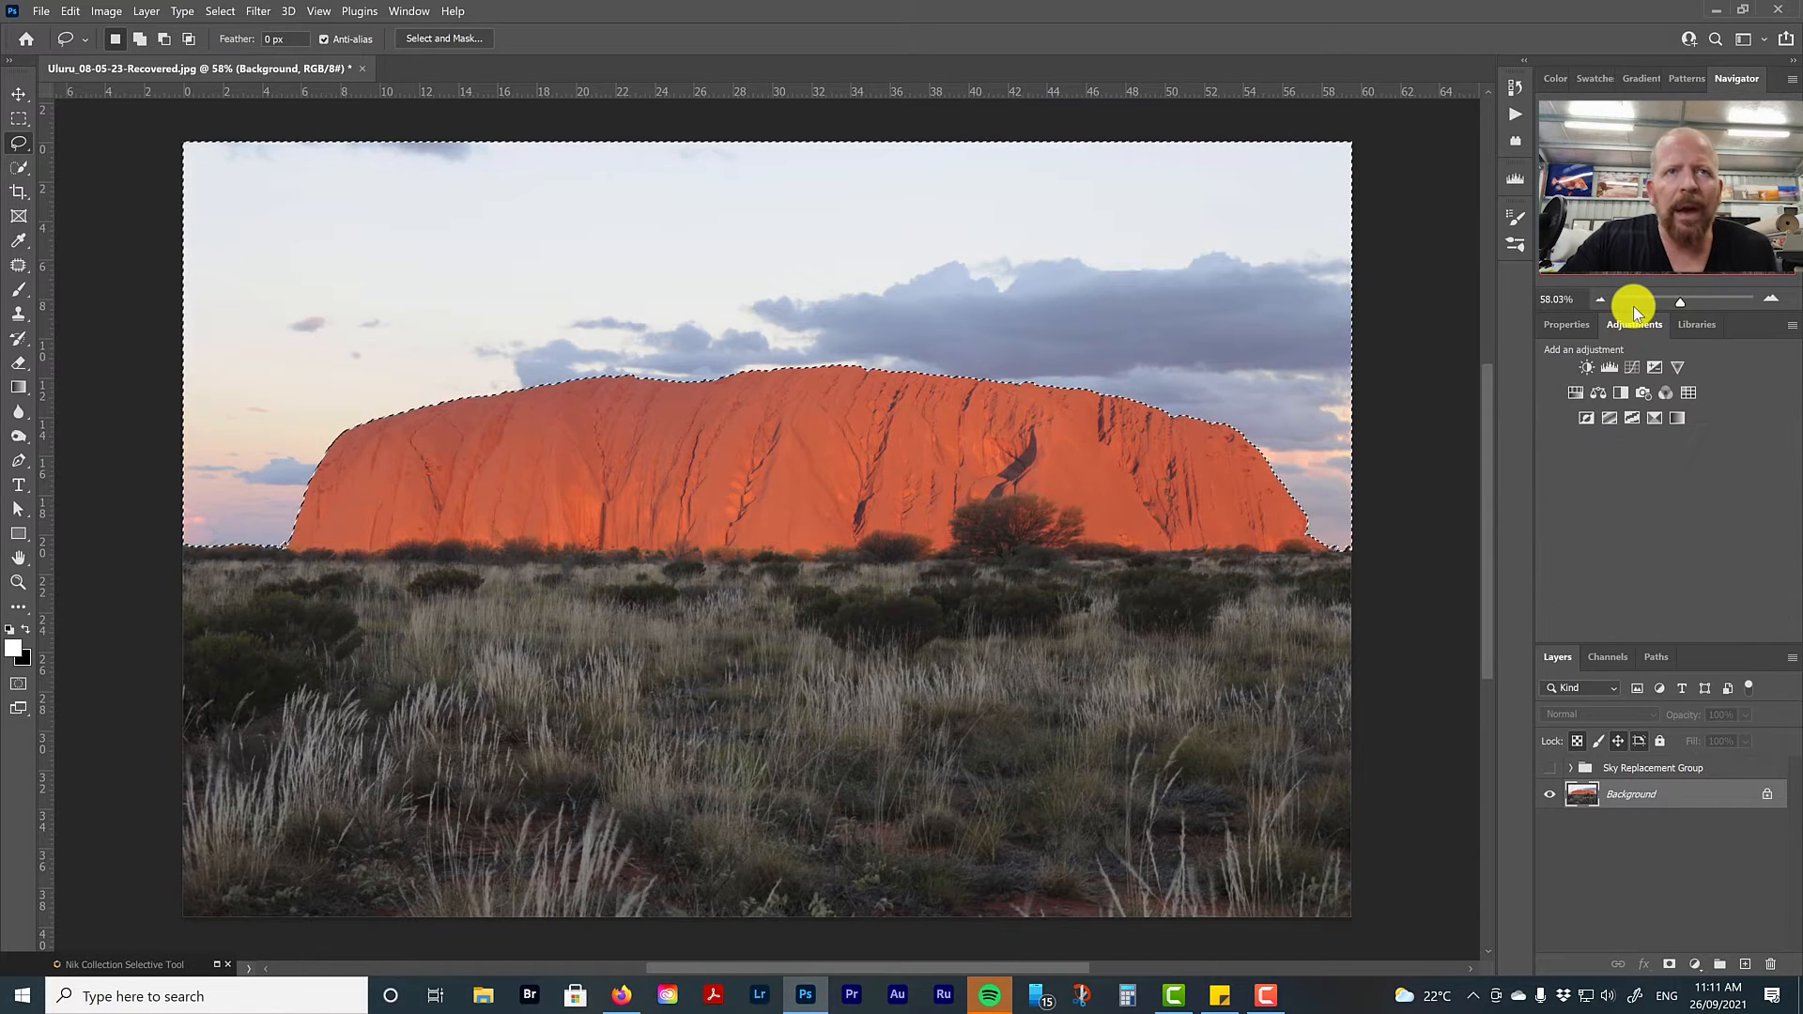
click(1635, 368)
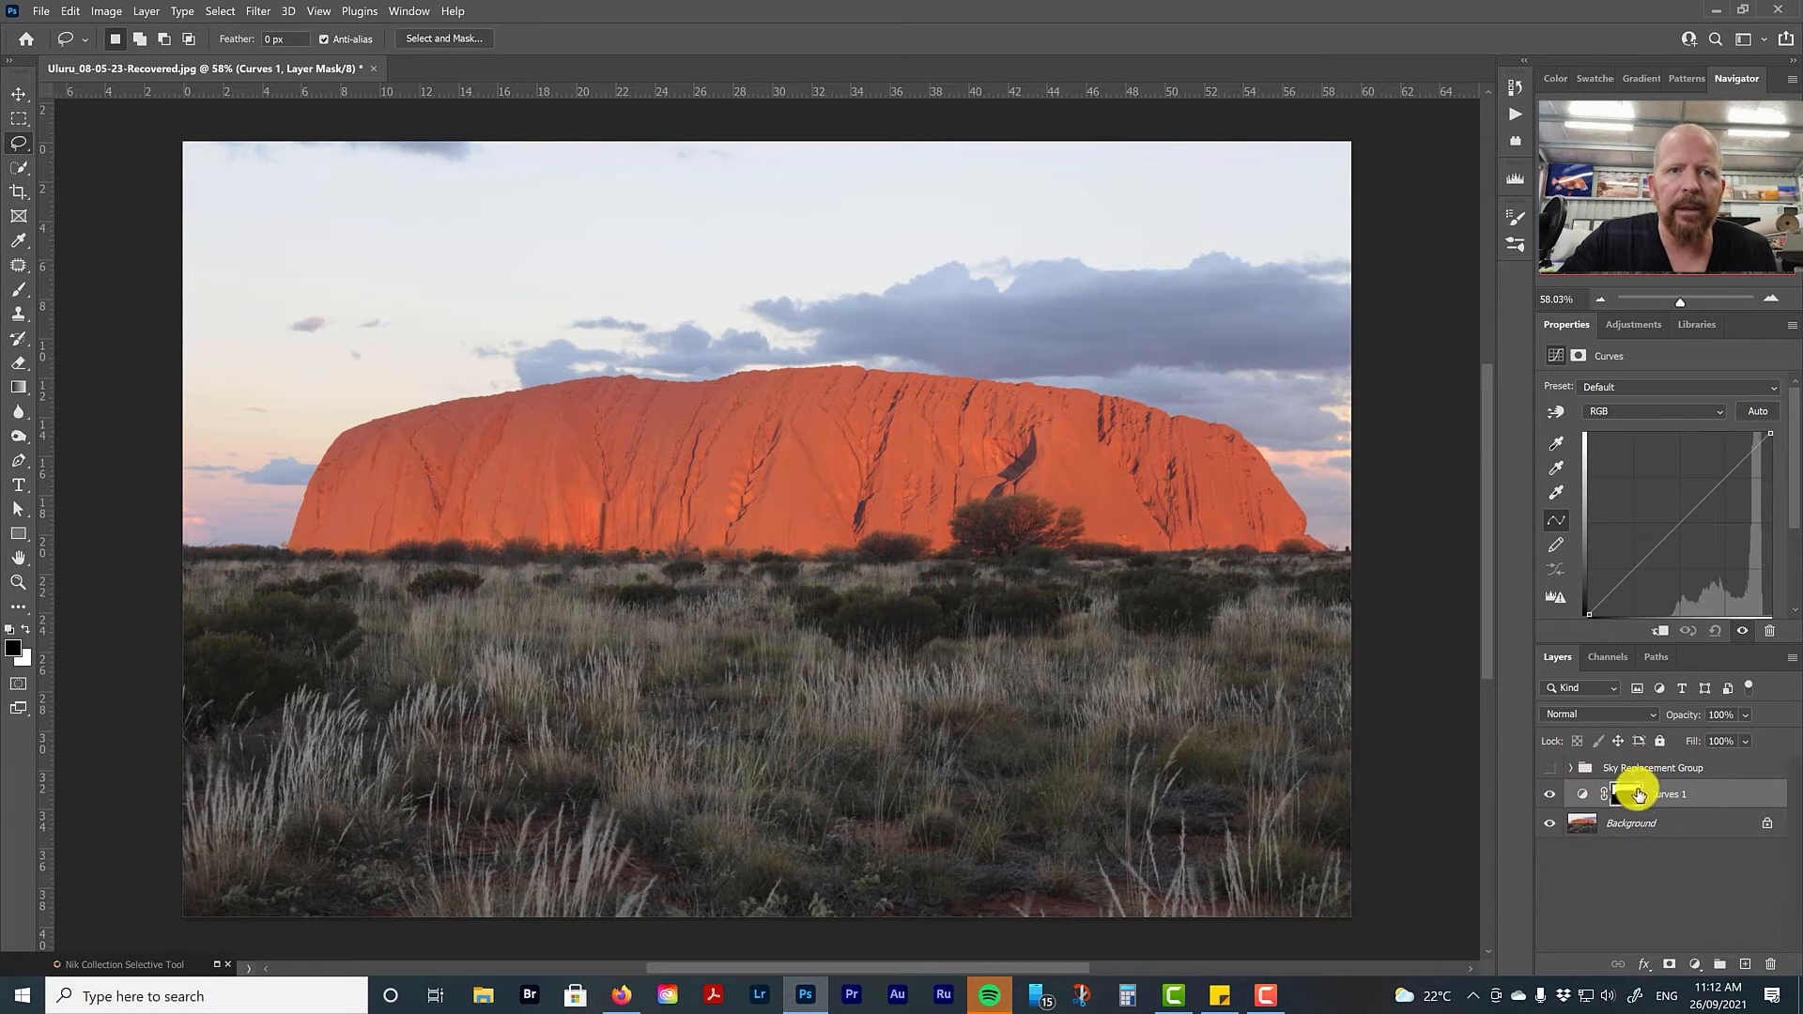
key(ctrl+i)
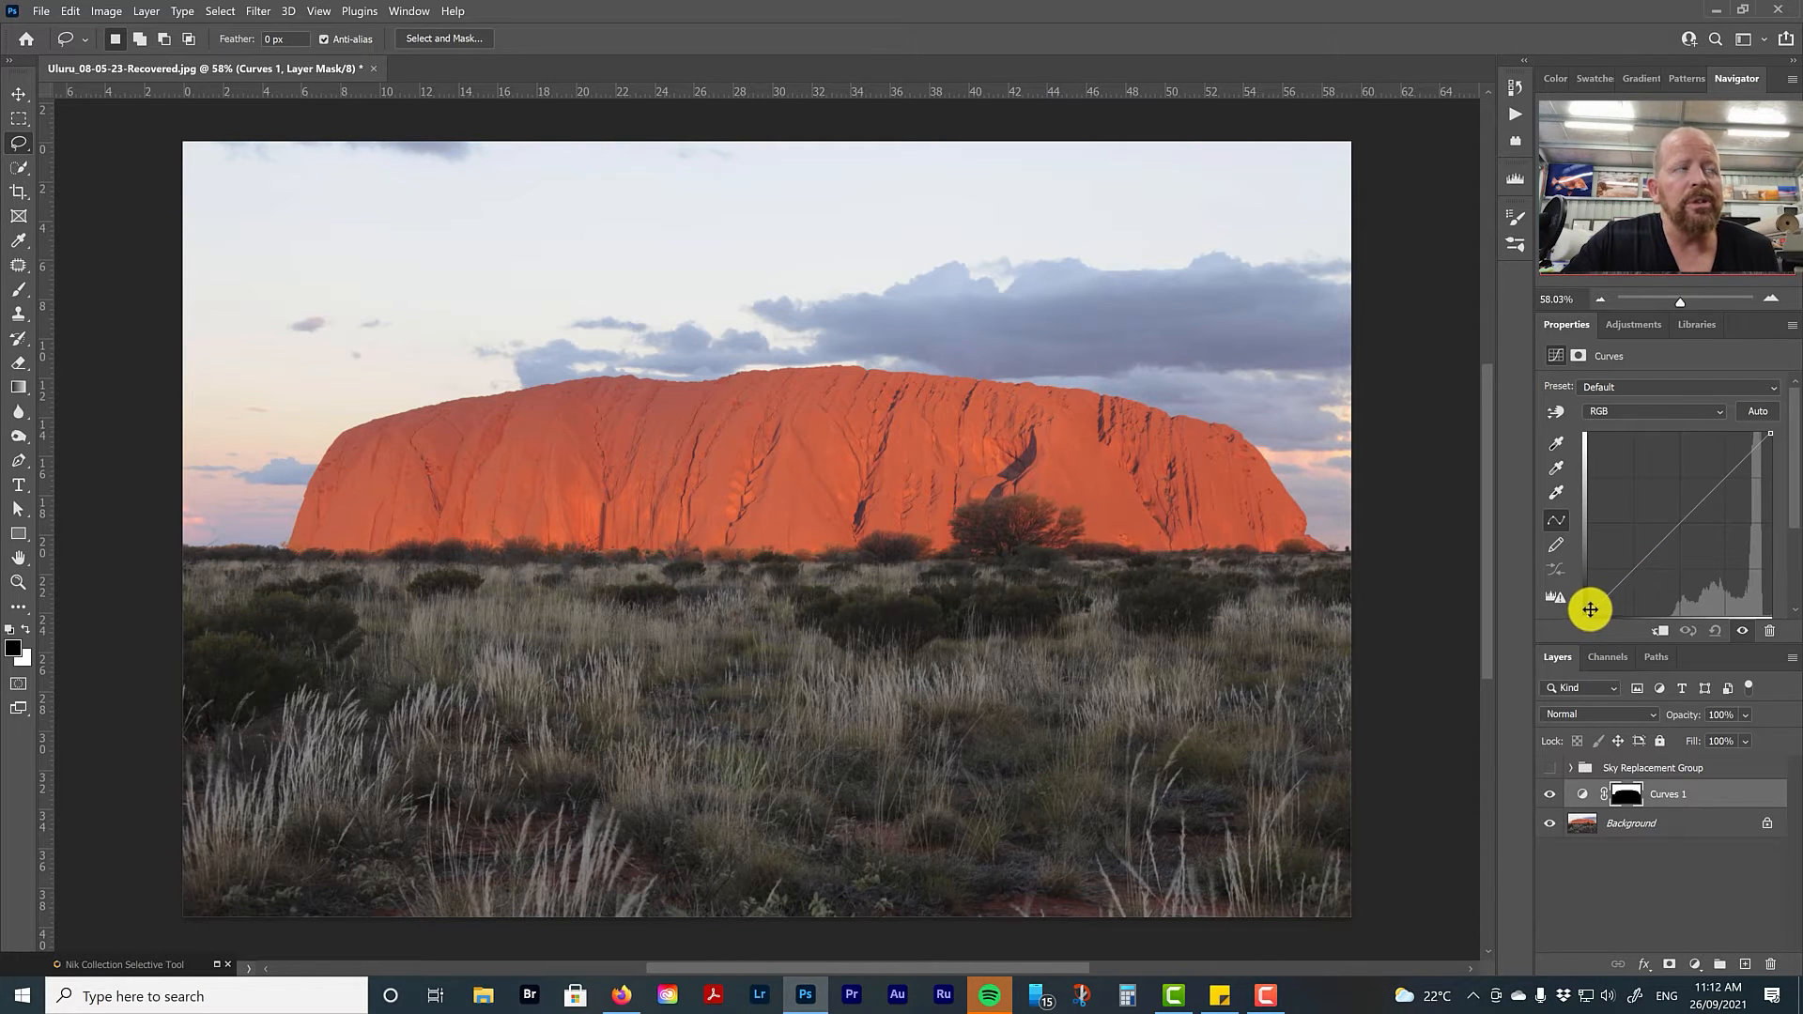
click(319, 13)
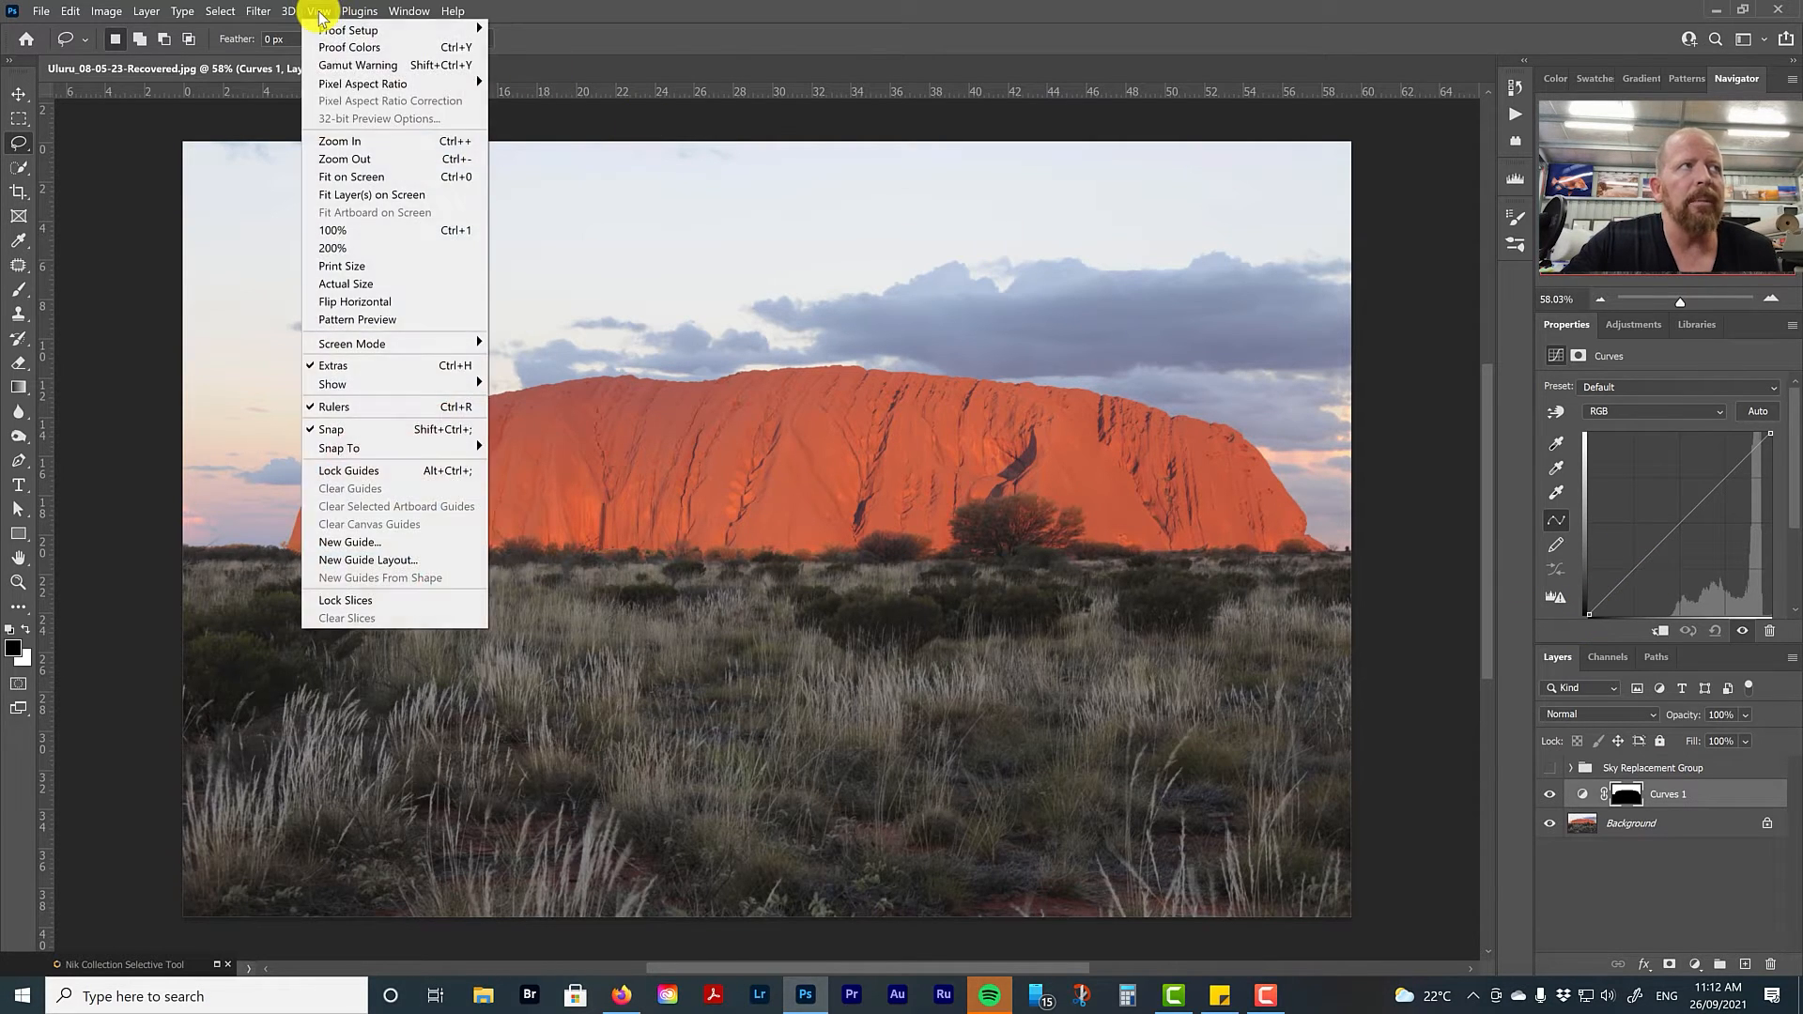
mouse_move(256, 9)
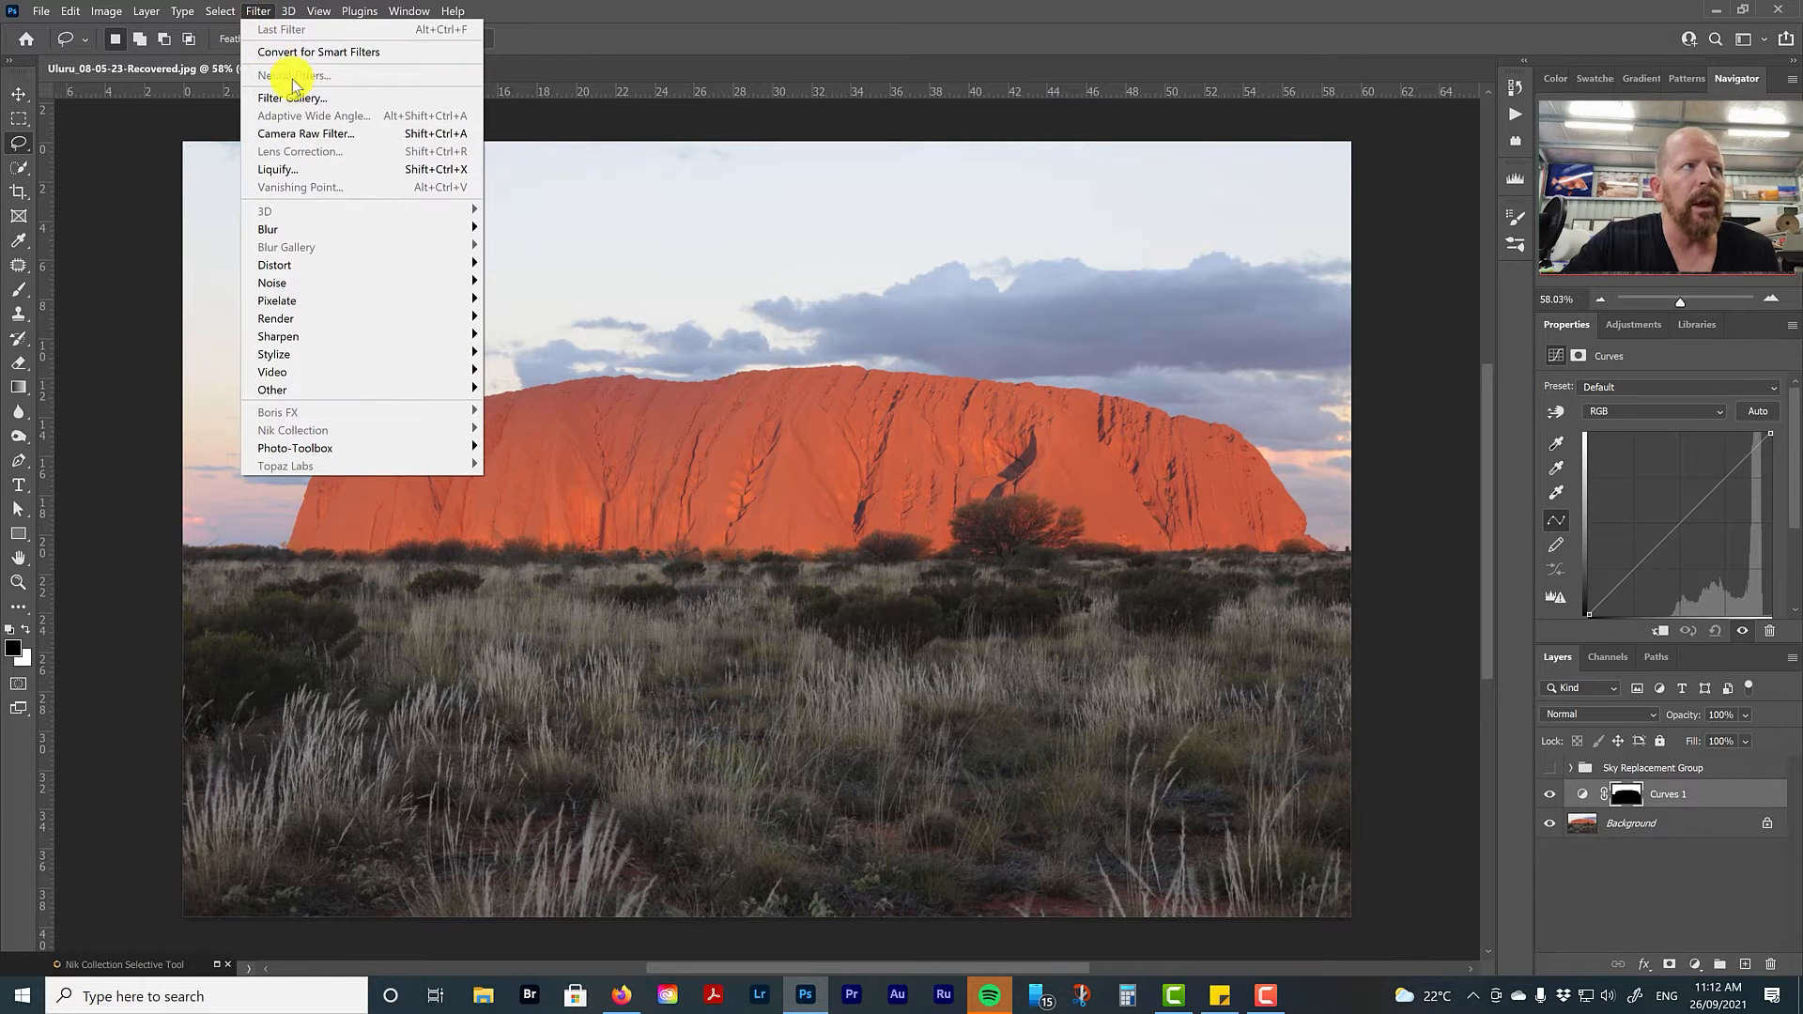
click(644, 20)
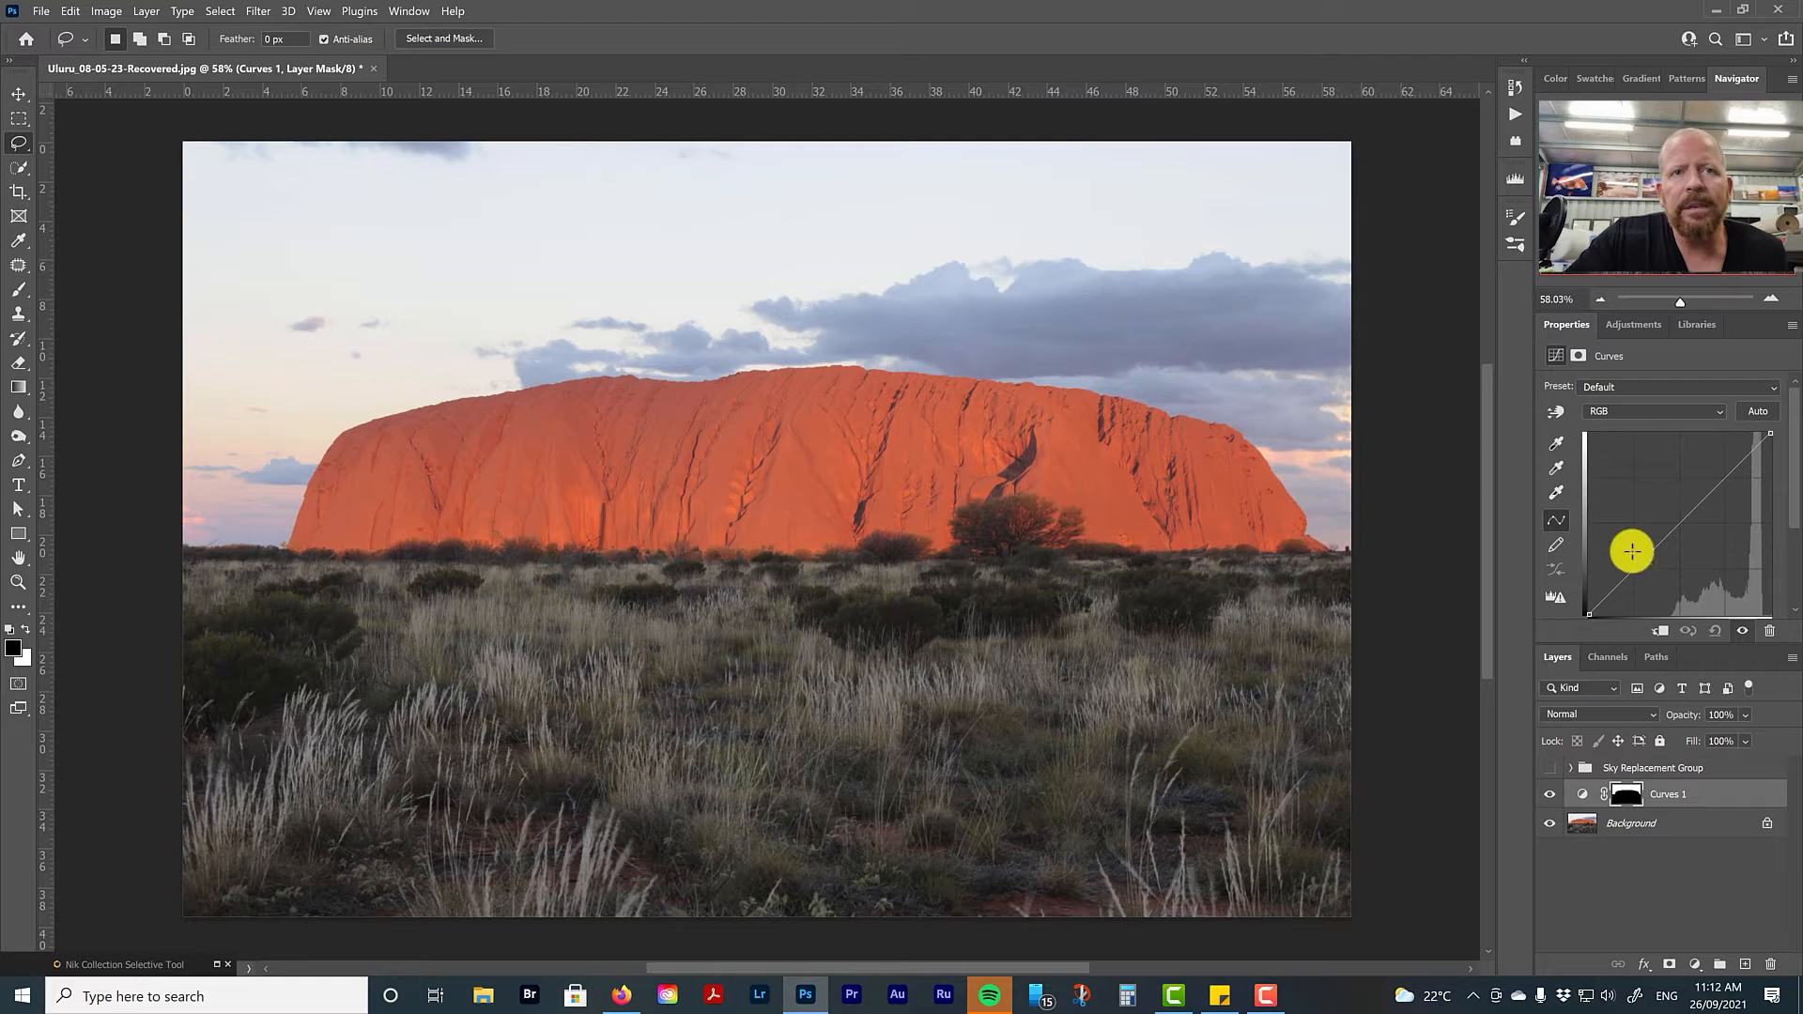
Darken the original sky on the Curves layer by moving the RGB black point inward and pulling the curve's middle down
drag(1594, 615, 1661, 631)
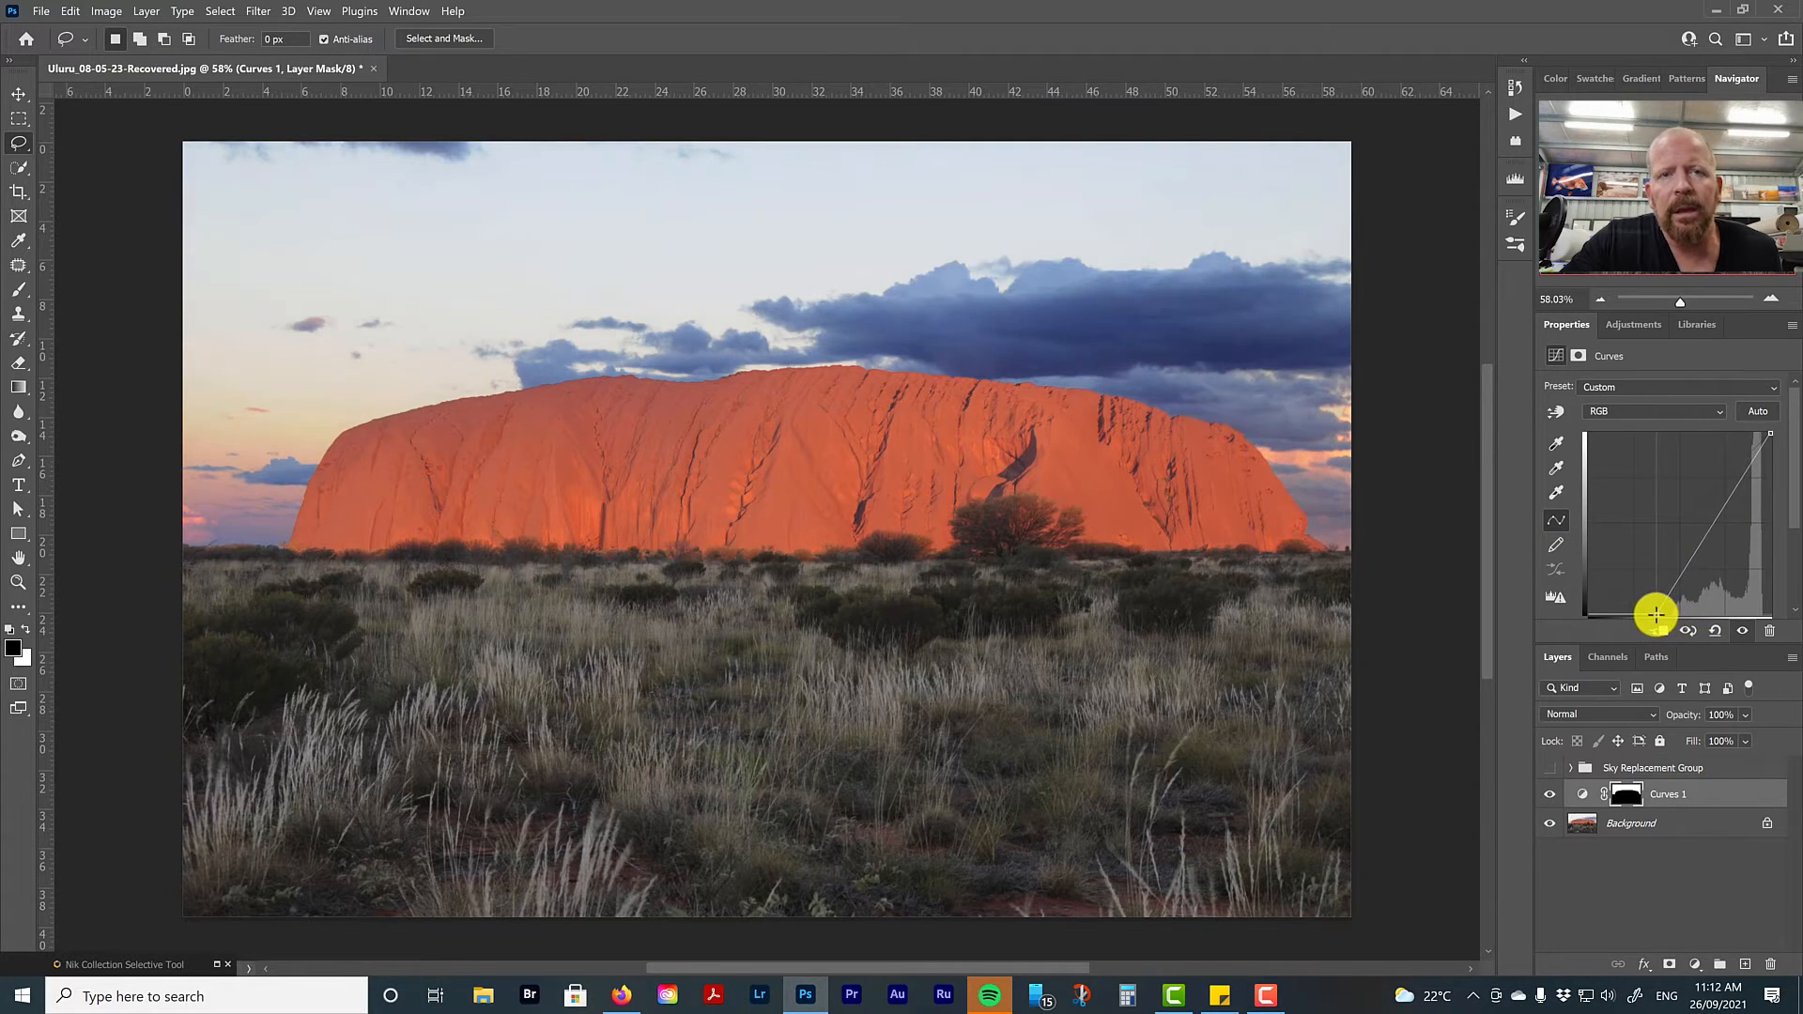
drag(1704, 536, 1716, 541)
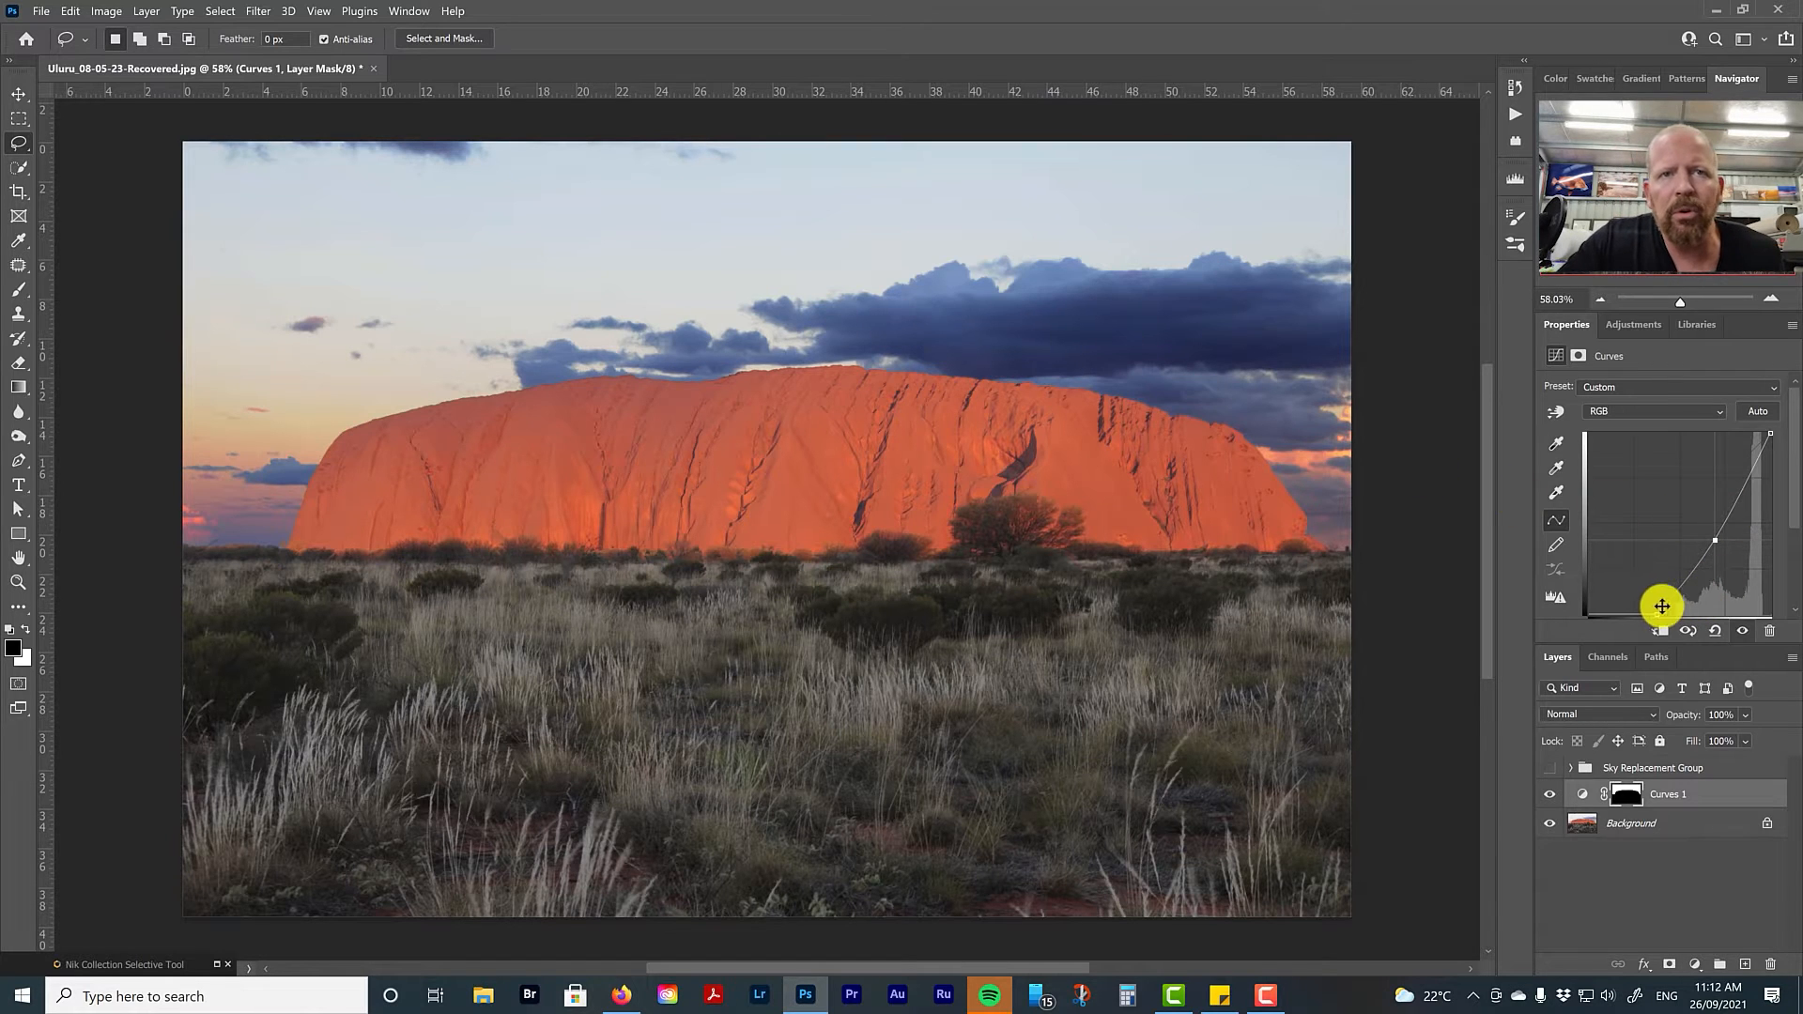
drag(1656, 613, 1646, 613)
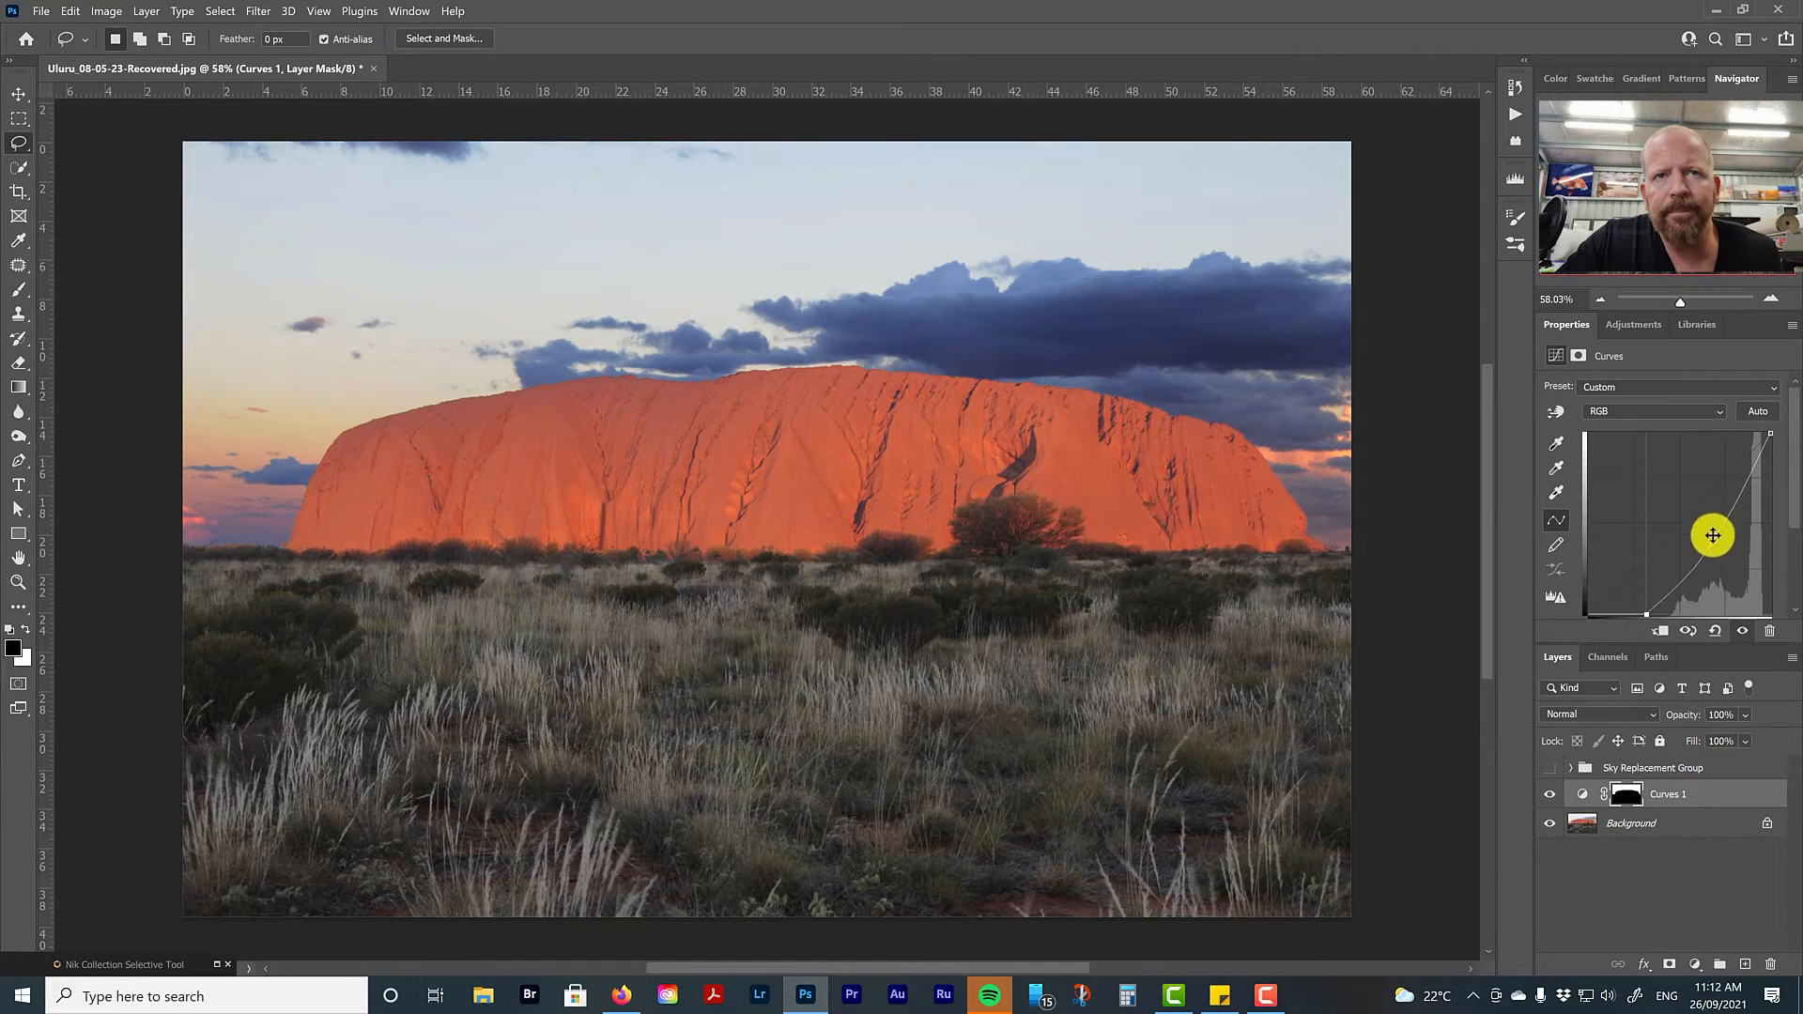
drag(1717, 541, 1709, 537)
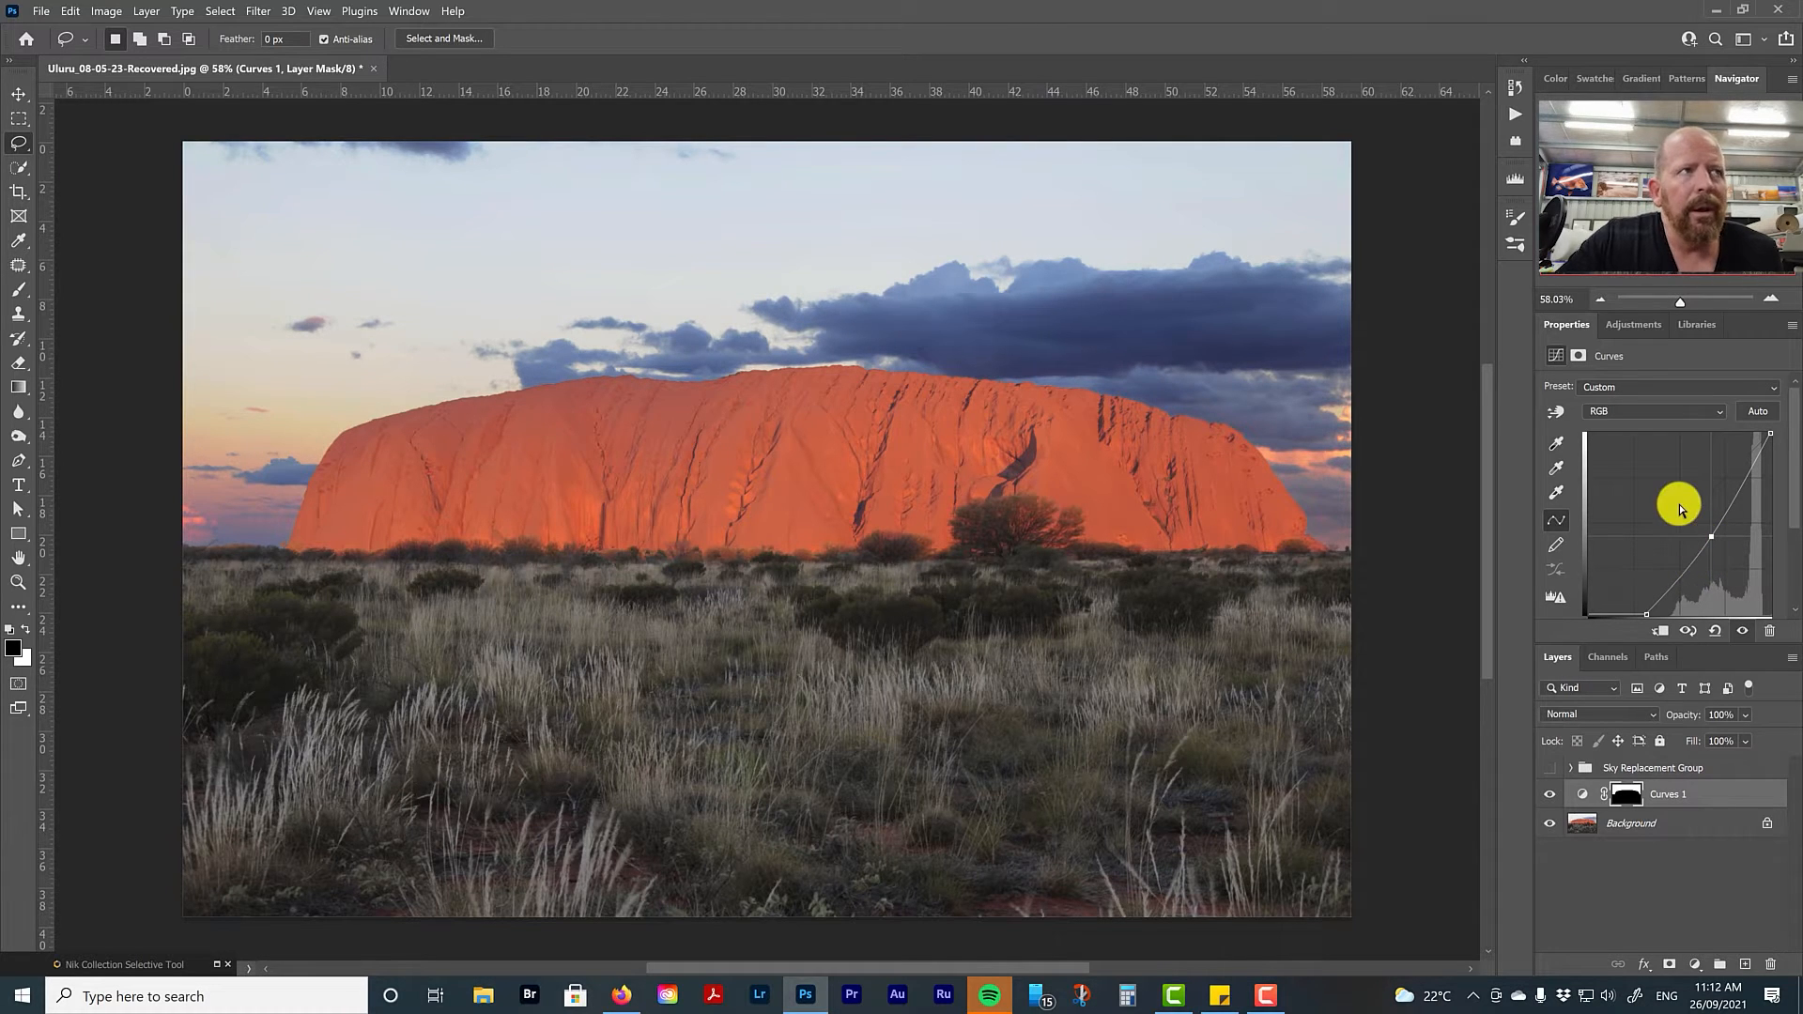
Compare the sky with and without the Curves layer, and against the Sky Replacement Group, leaving the group hidden
click(1551, 796)
click(1551, 796)
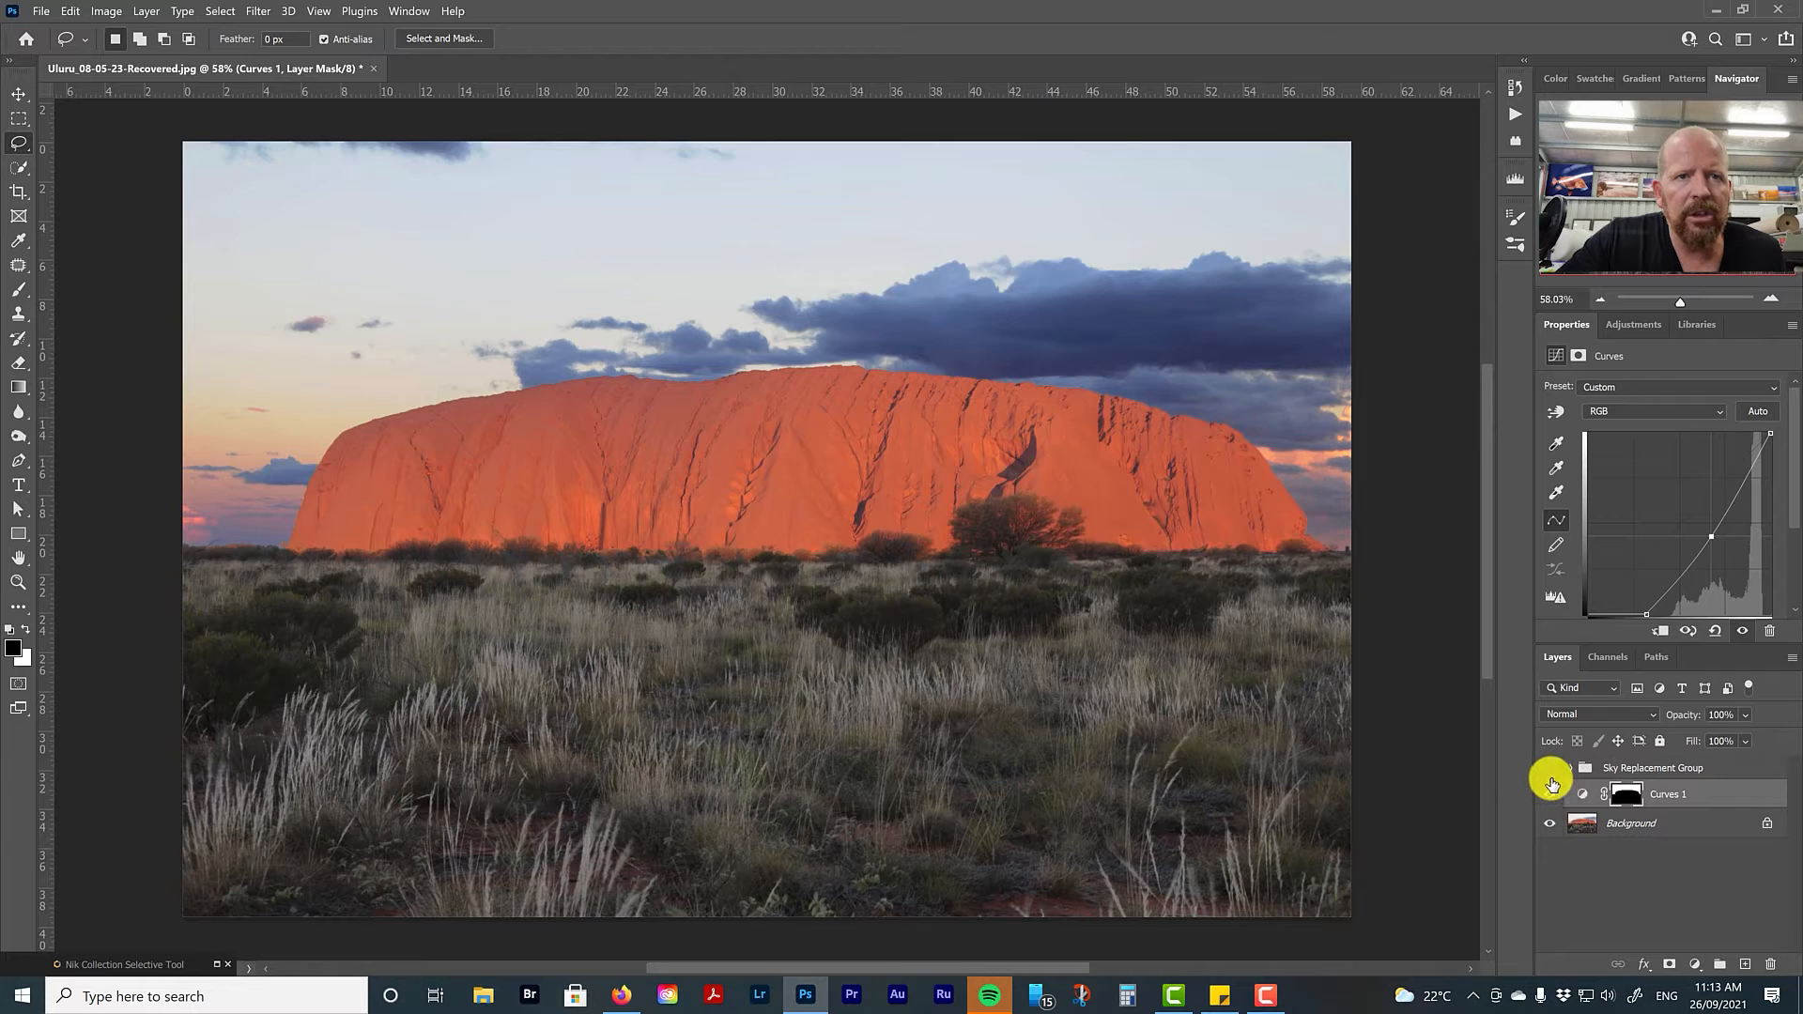
click(1550, 768)
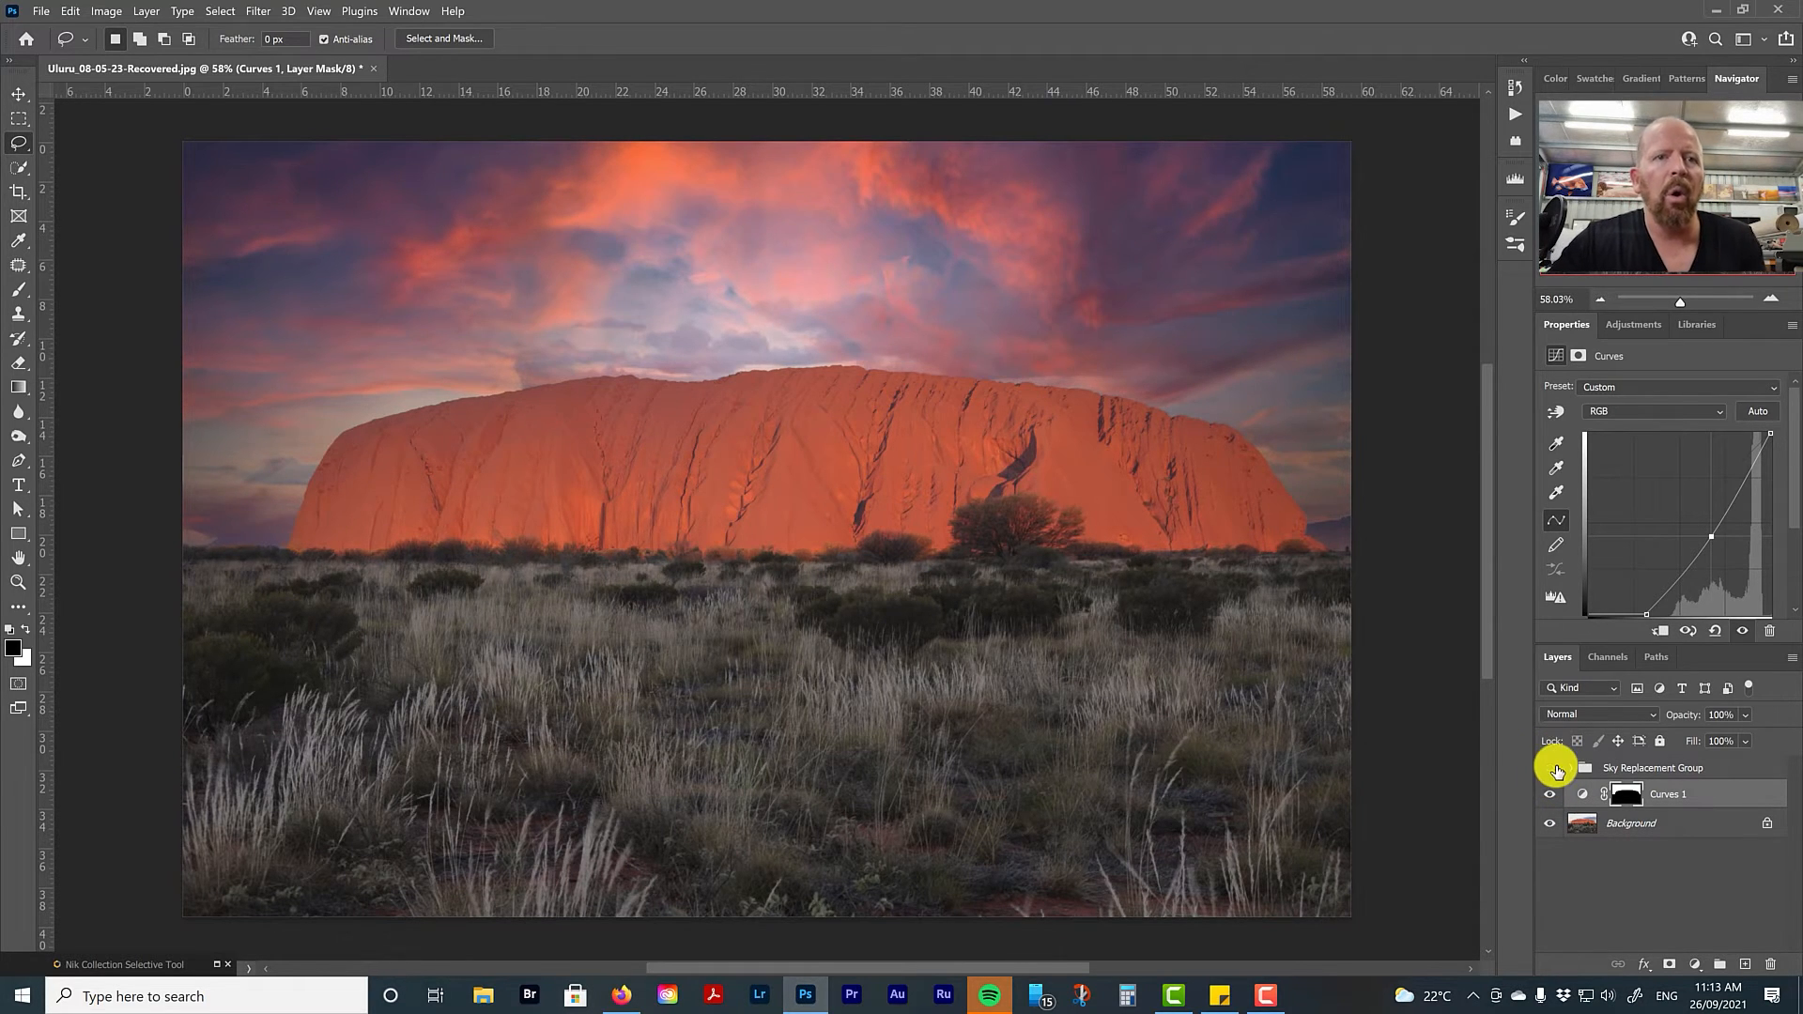
click(1551, 770)
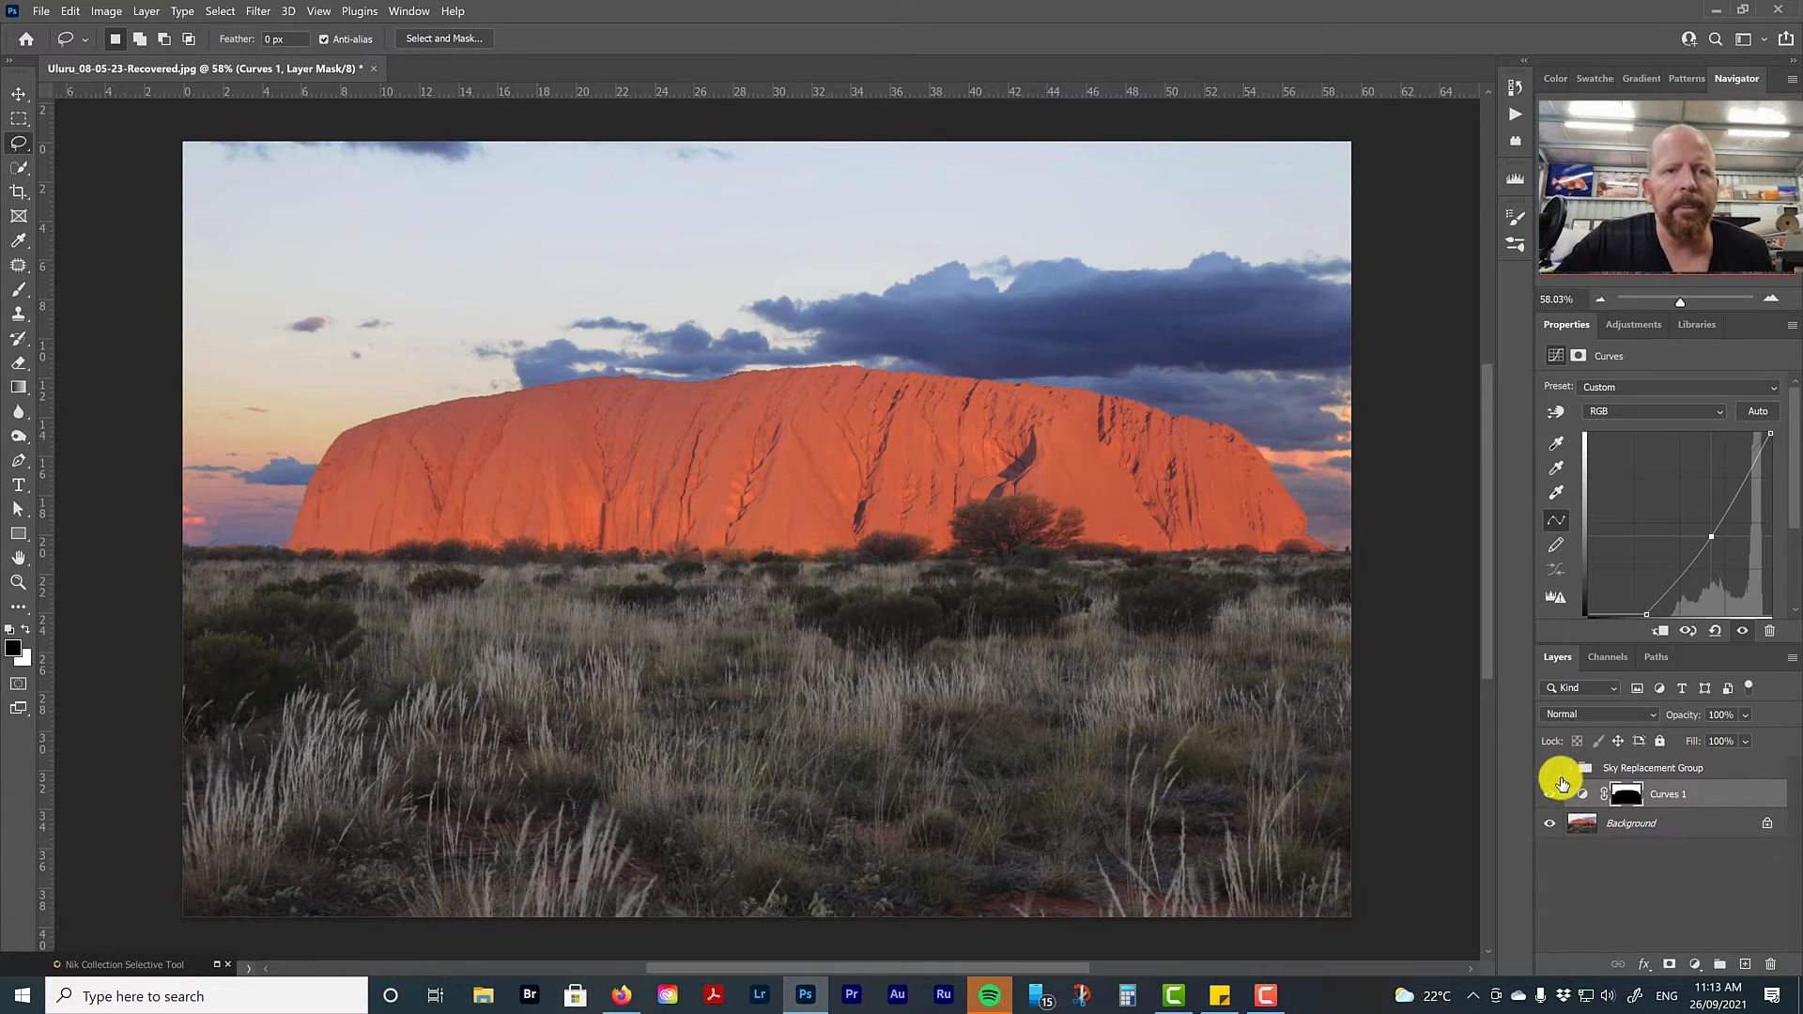
Hide the sky's Curves layer and start a Color Range selection on the Background layer, sampling the orange tones across the whole rock
click(1550, 794)
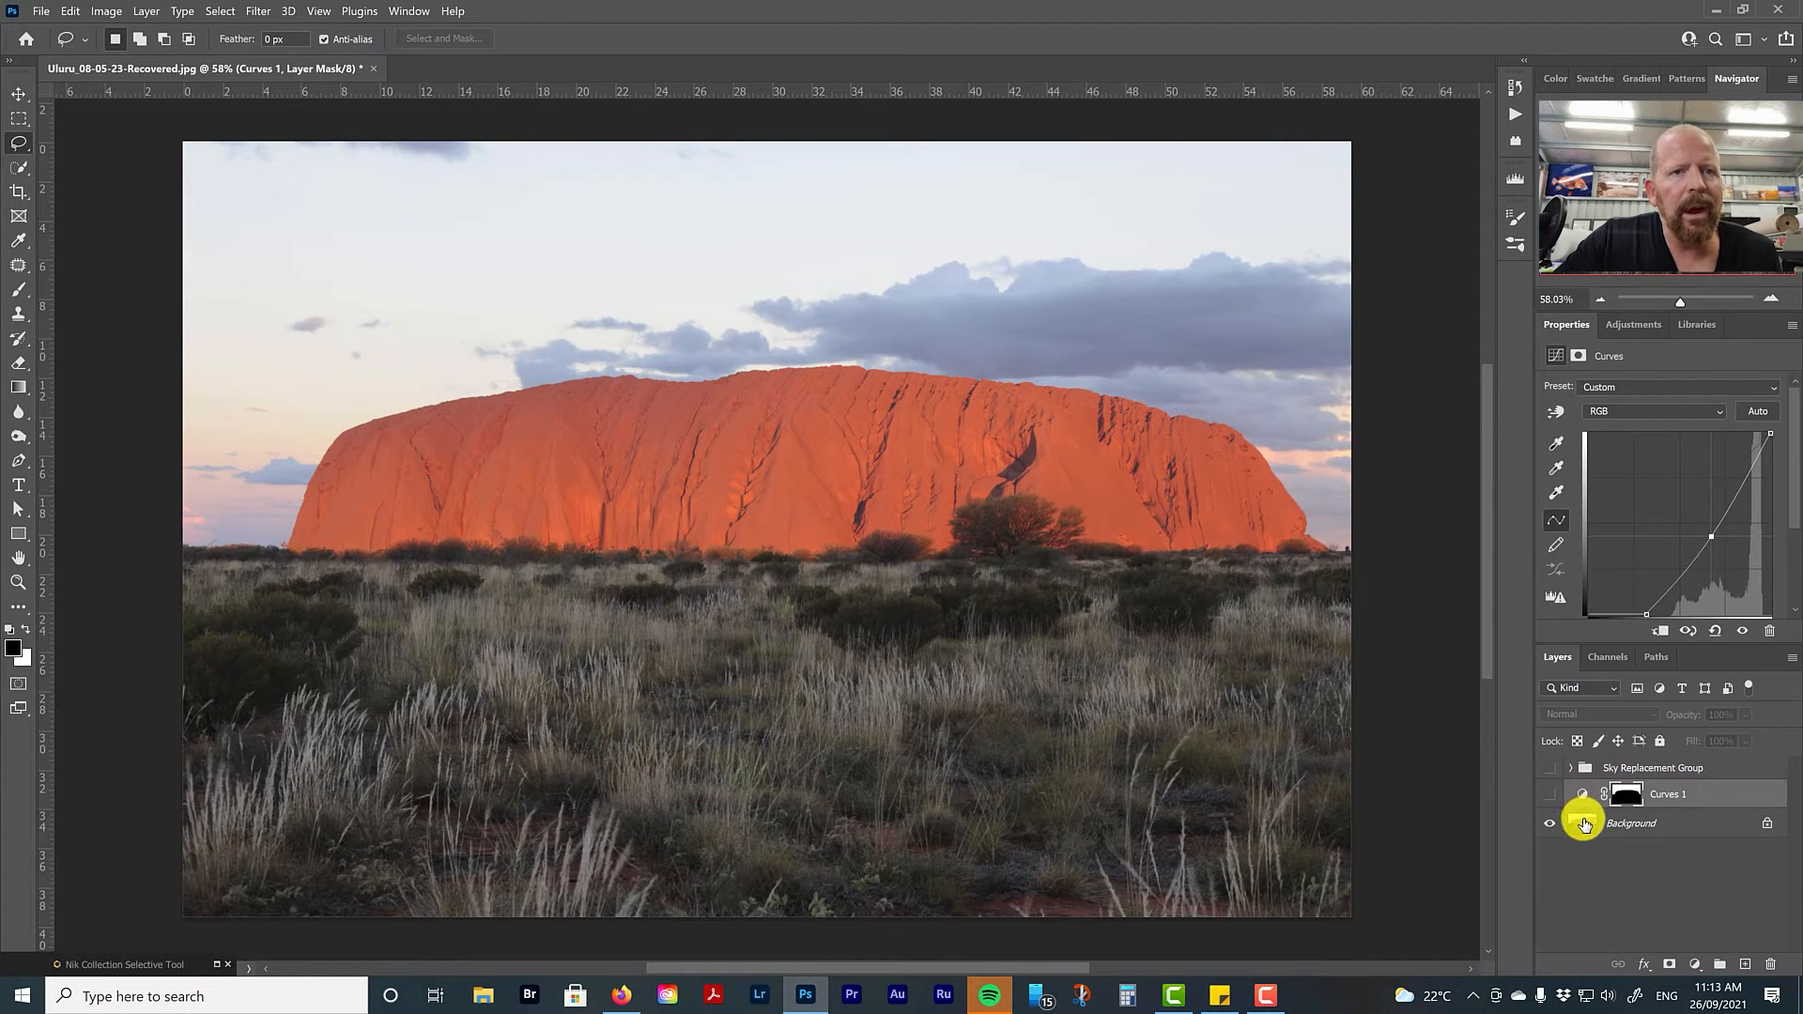
click(1609, 833)
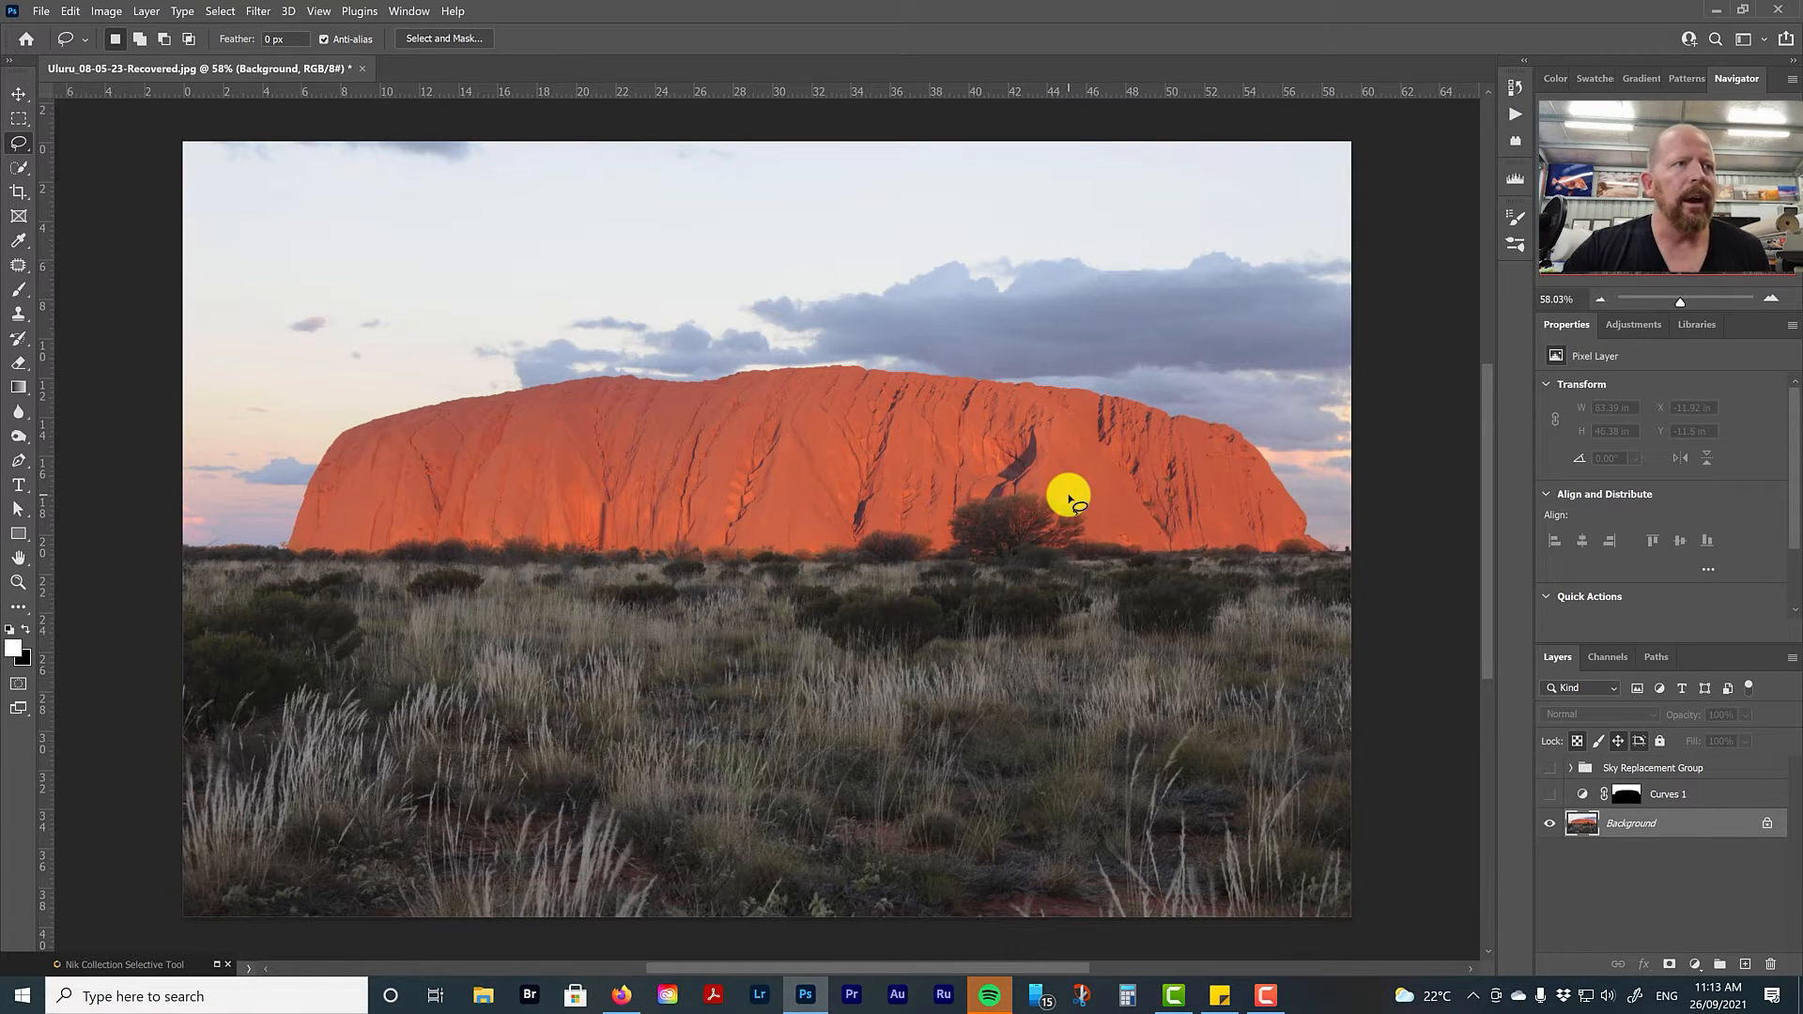
click(222, 11)
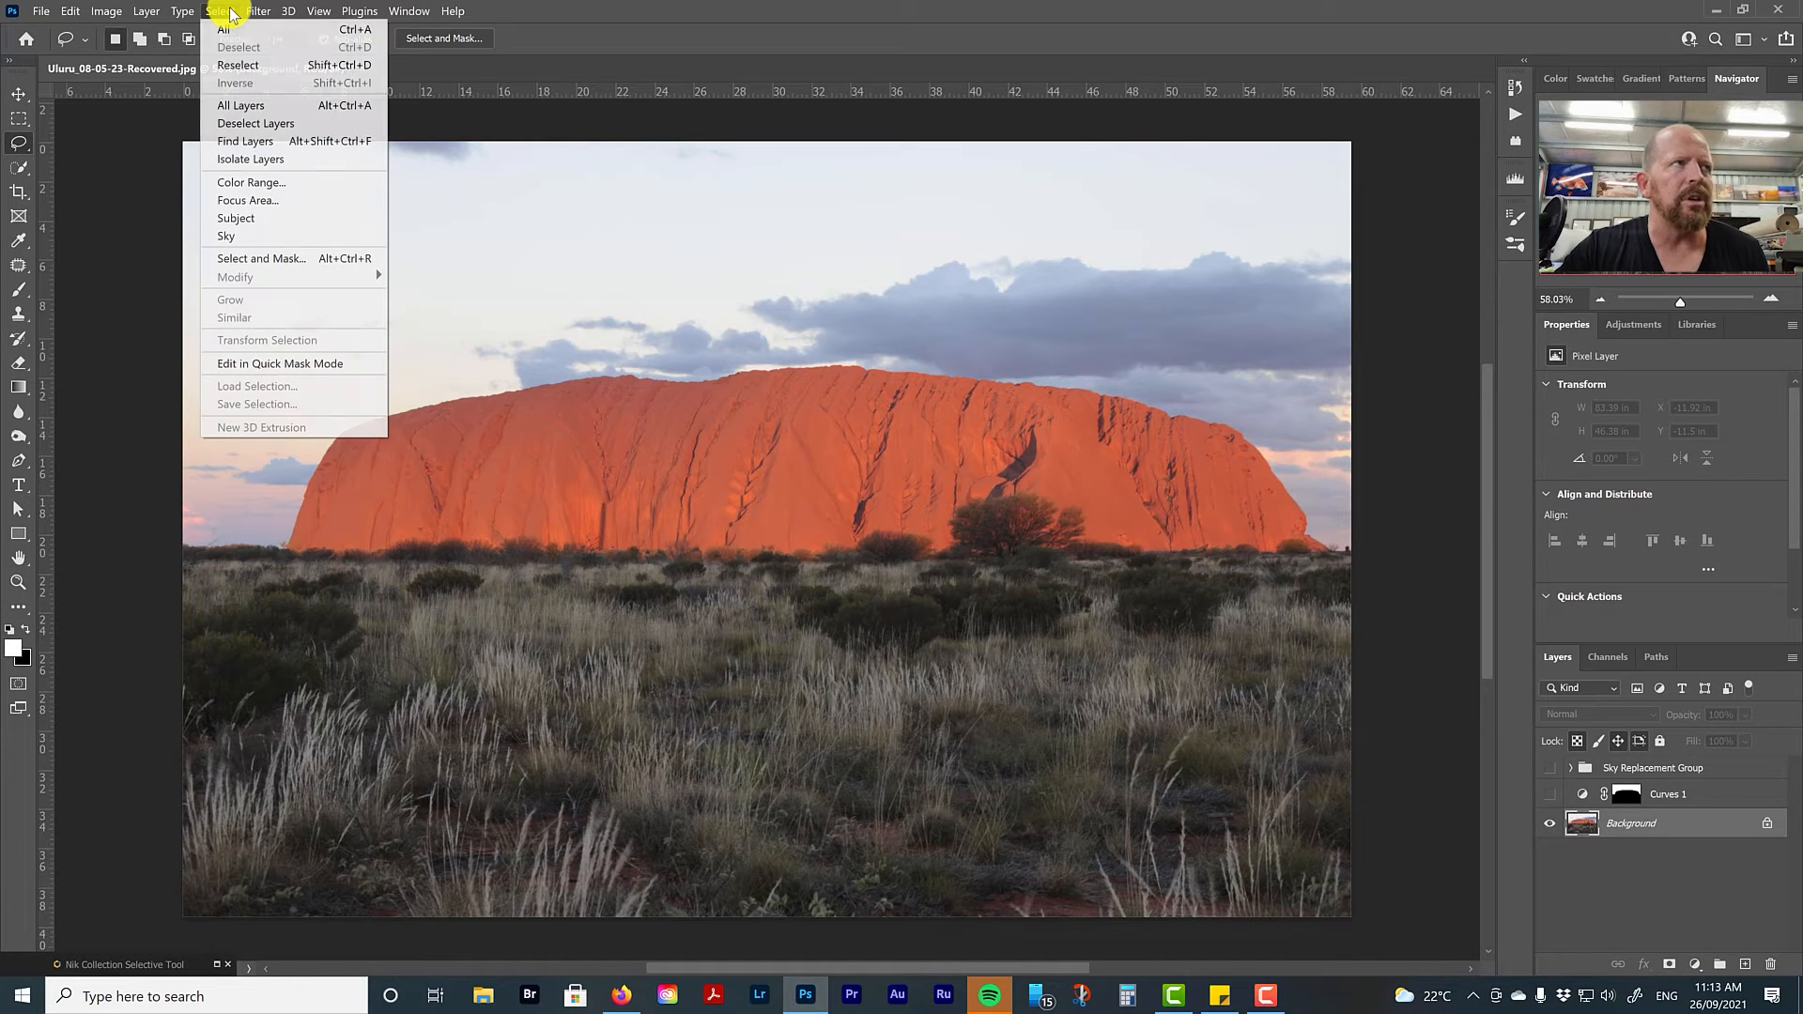
click(269, 184)
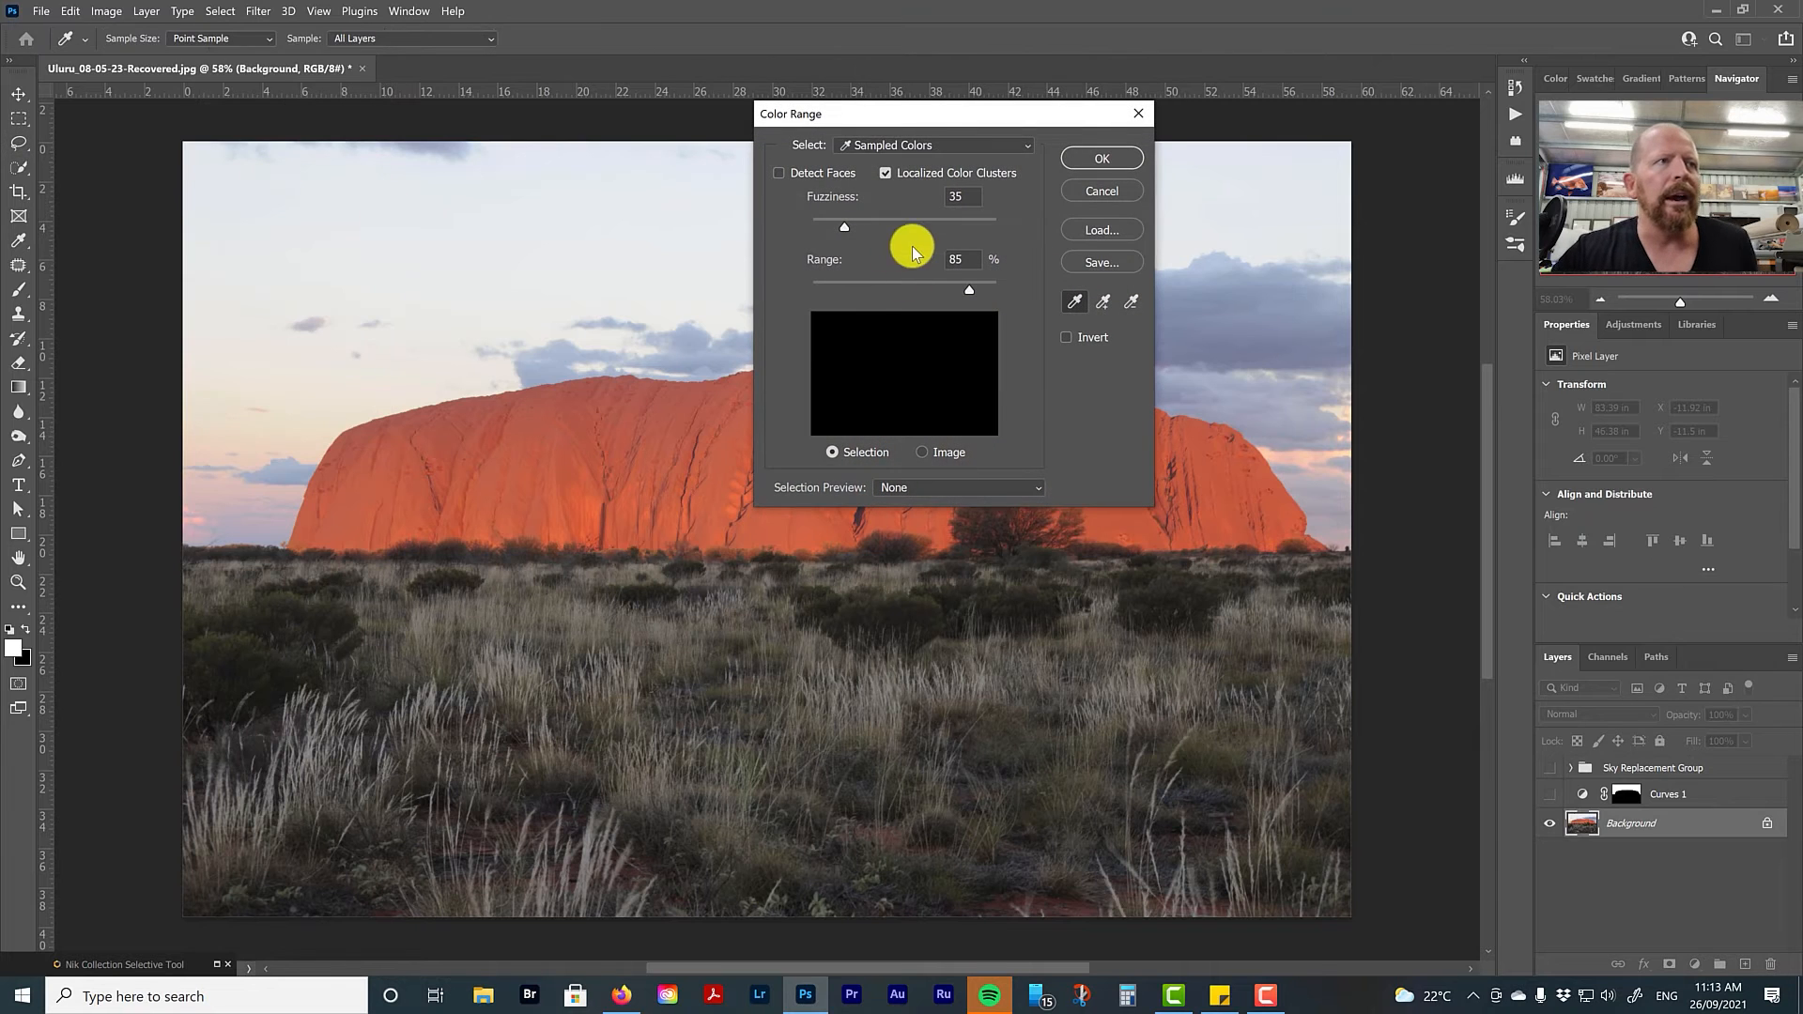
drag(908, 126, 520, 601)
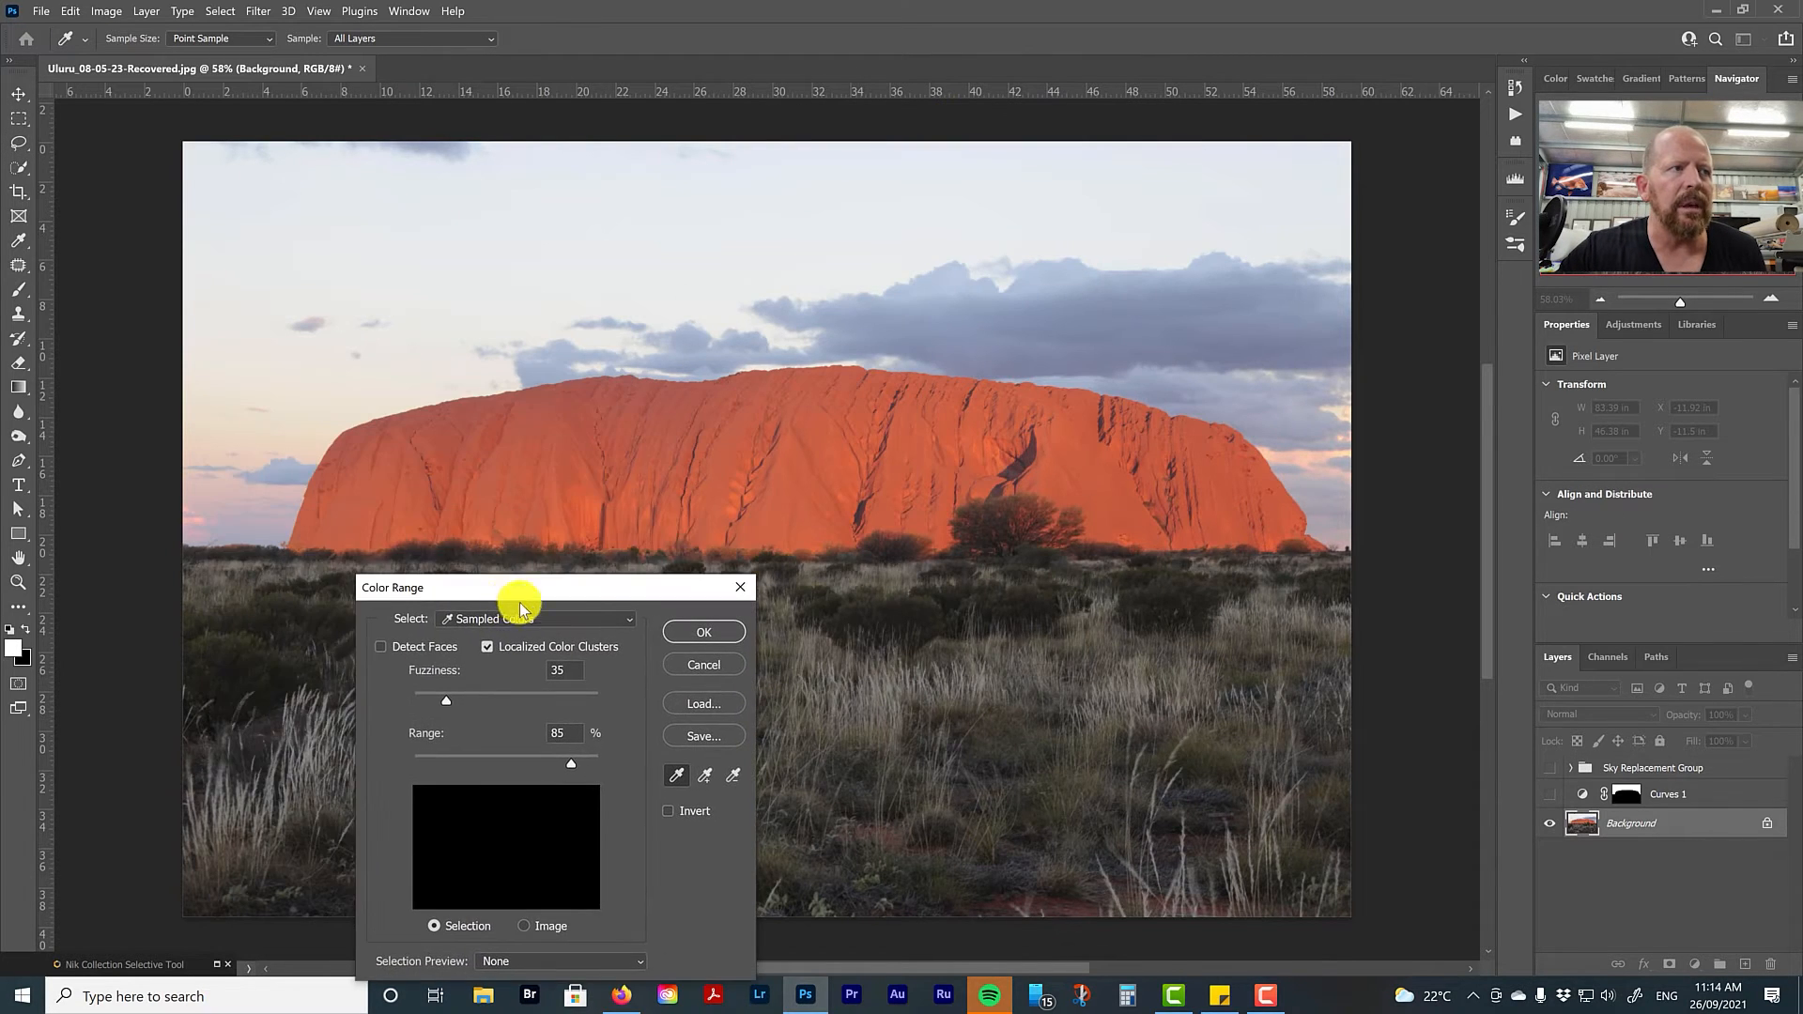
click(407, 479)
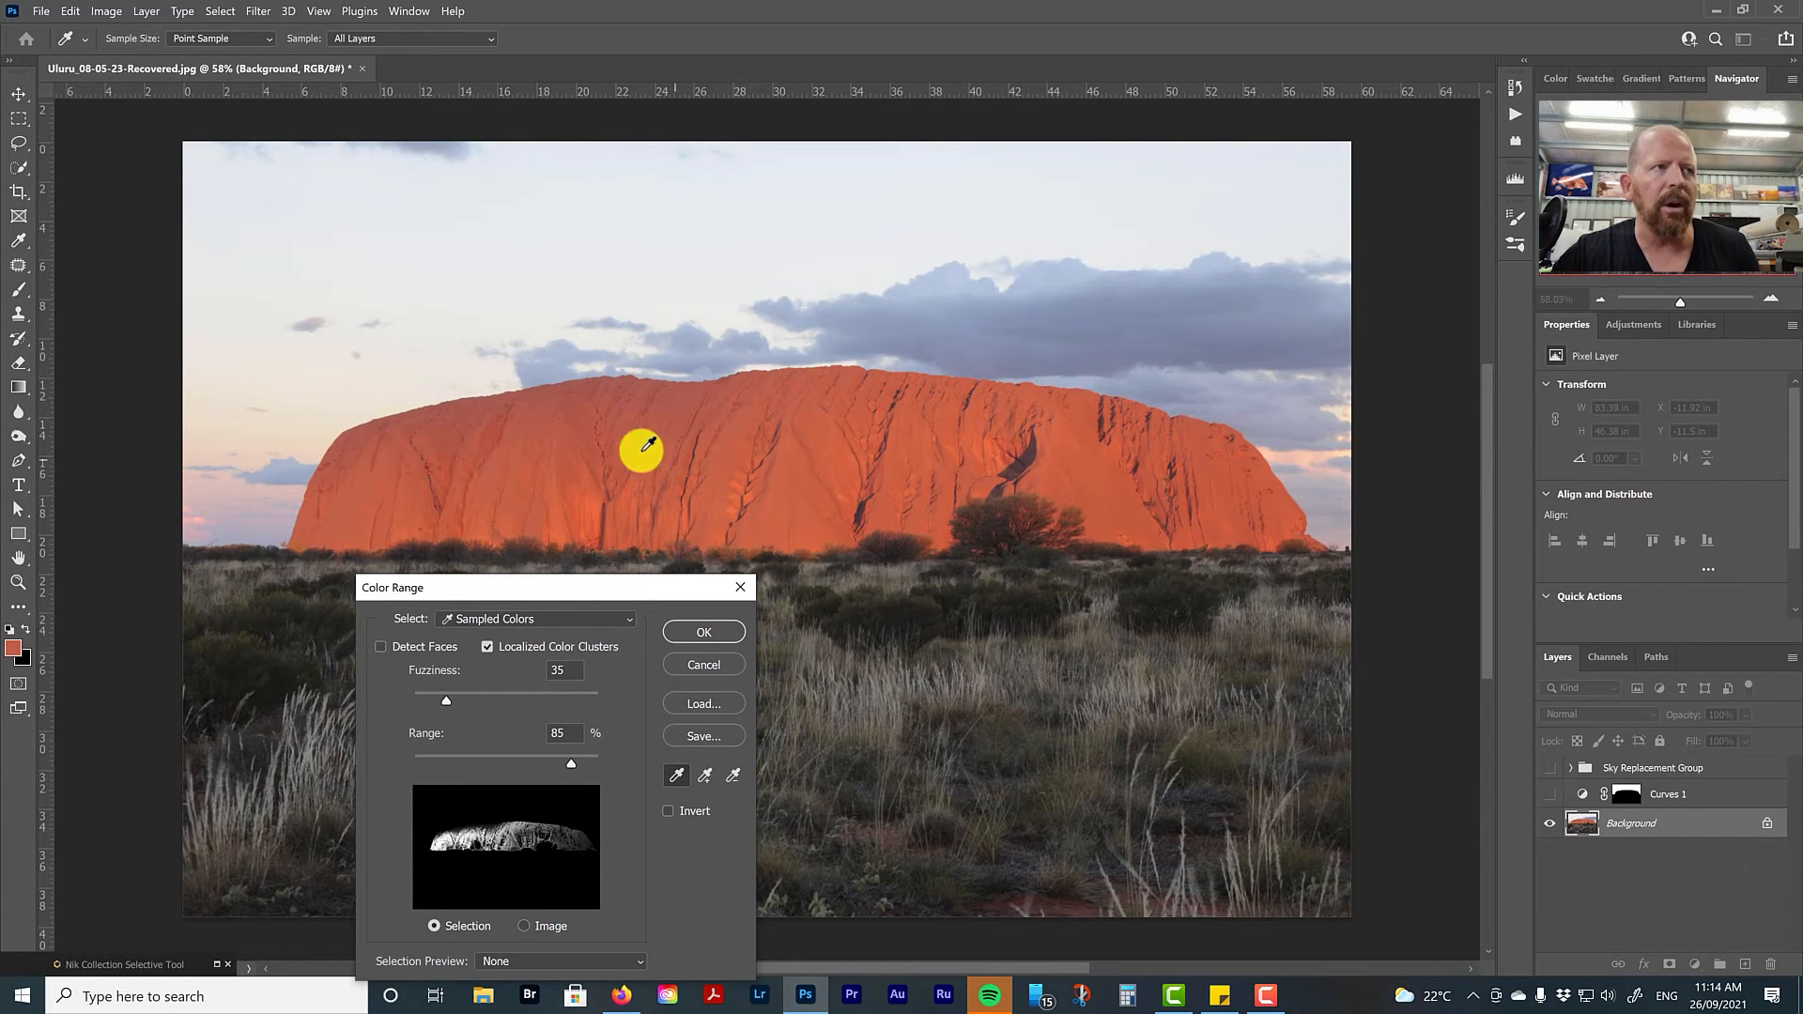
mouse_move(460, 467)
mouse_down()
mouse_move(725, 468)
mouse_move(999, 431)
mouse_move(1195, 475)
mouse_move(1195, 518)
mouse_up()
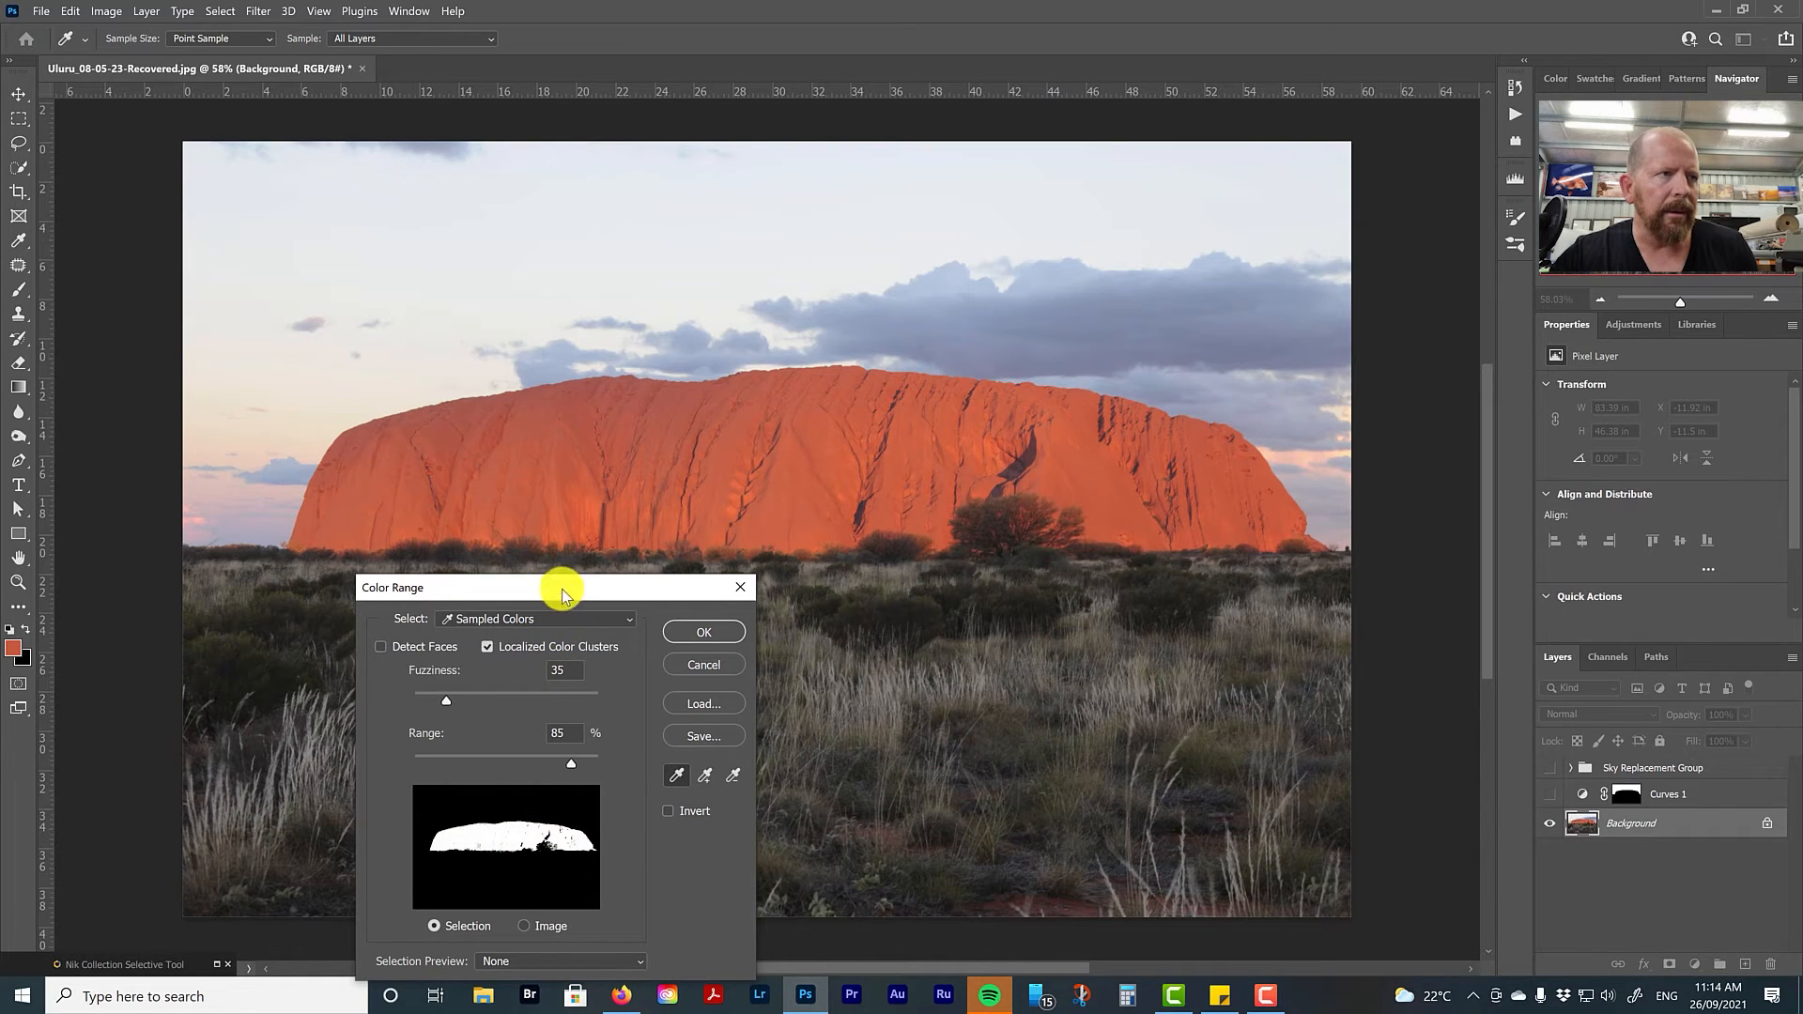
Set the Color Range fuzziness to 28 and range to 89%, and apply it as the rock selection
drag(562, 587, 567, 469)
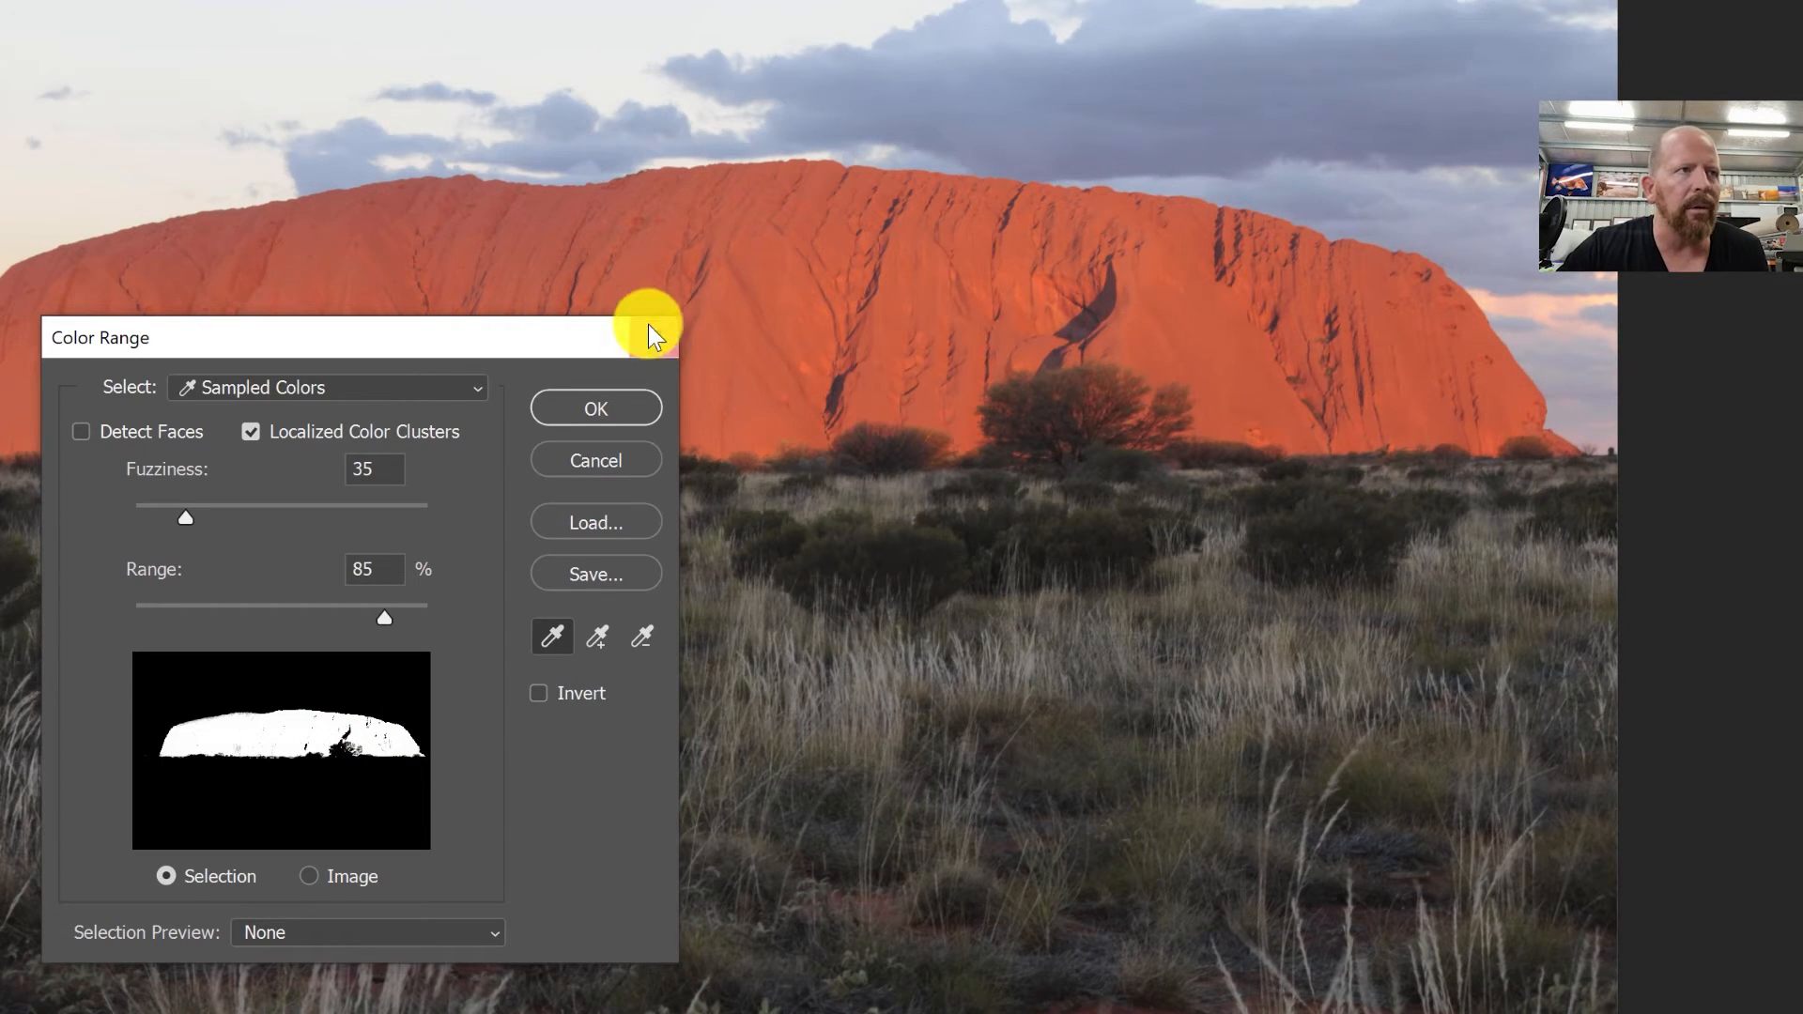
drag(523, 320, 619, 0)
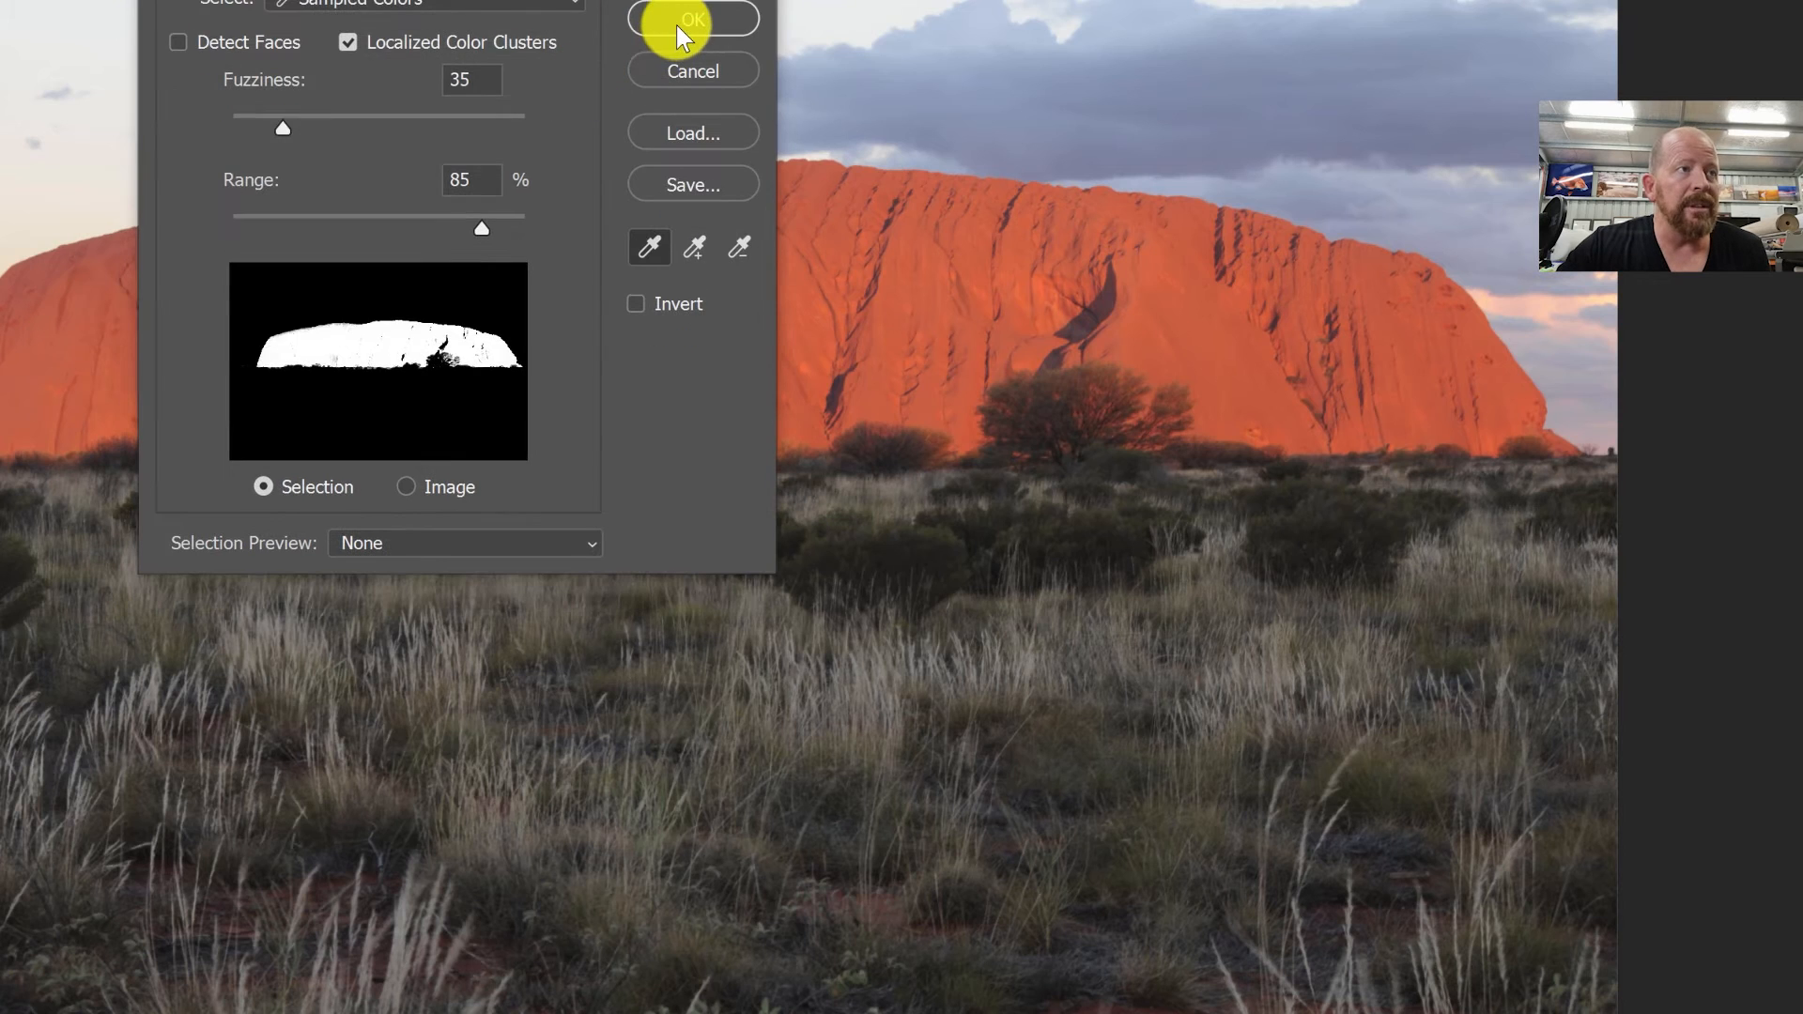
drag(312, 128, 341, 128)
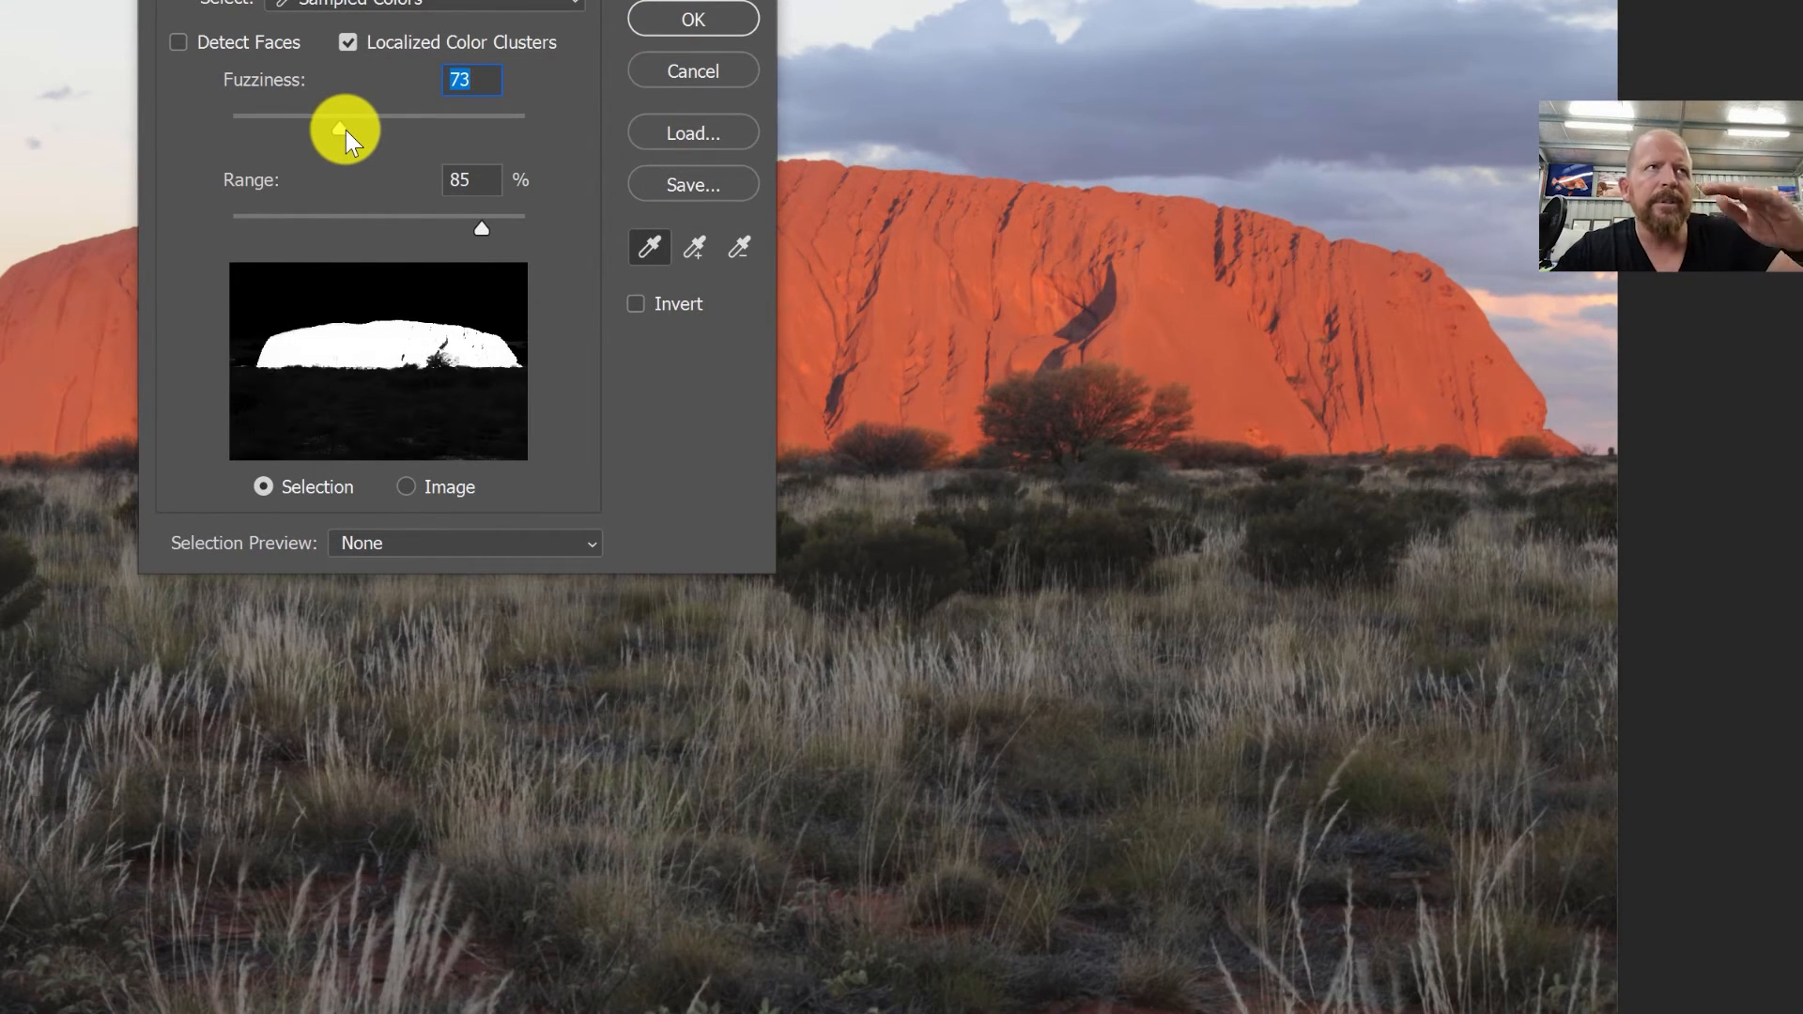
drag(344, 128, 272, 127)
drag(482, 228, 494, 222)
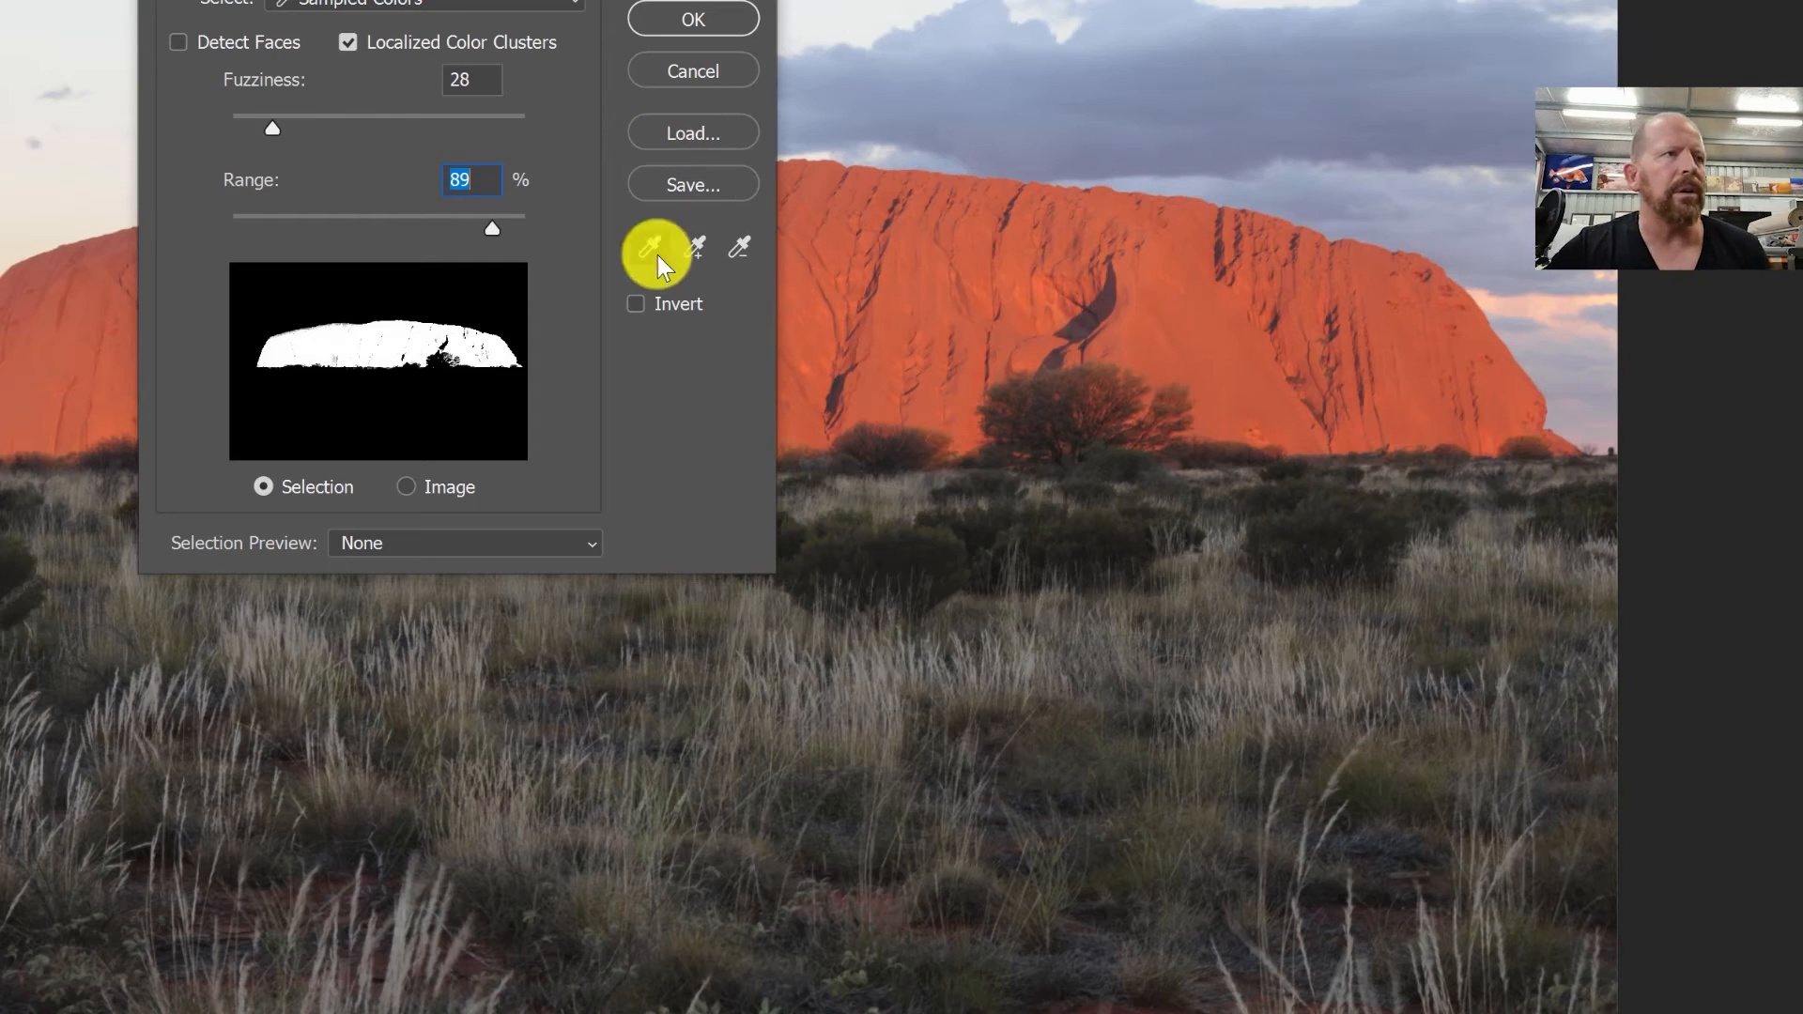
click(695, 19)
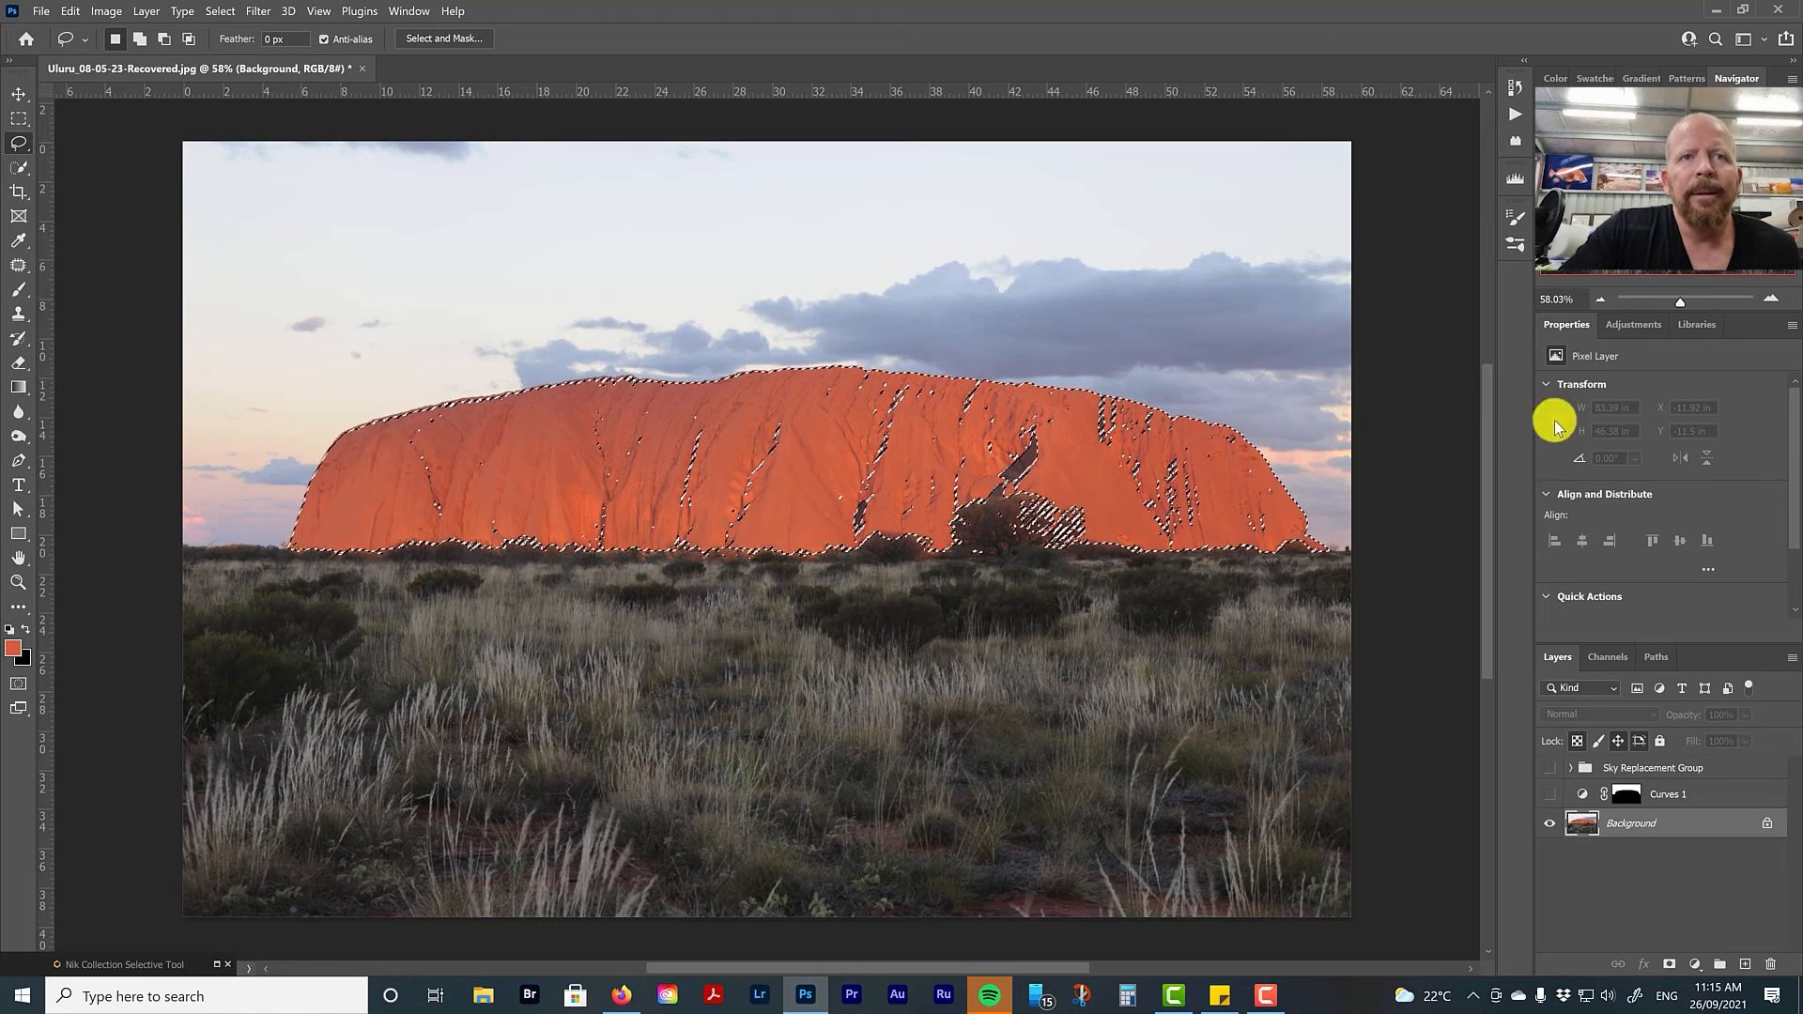
Add a Curves adjustment layer masked to the rock, with a midpoint on the RGB curve and the black and white points moved slightly inward
click(1635, 326)
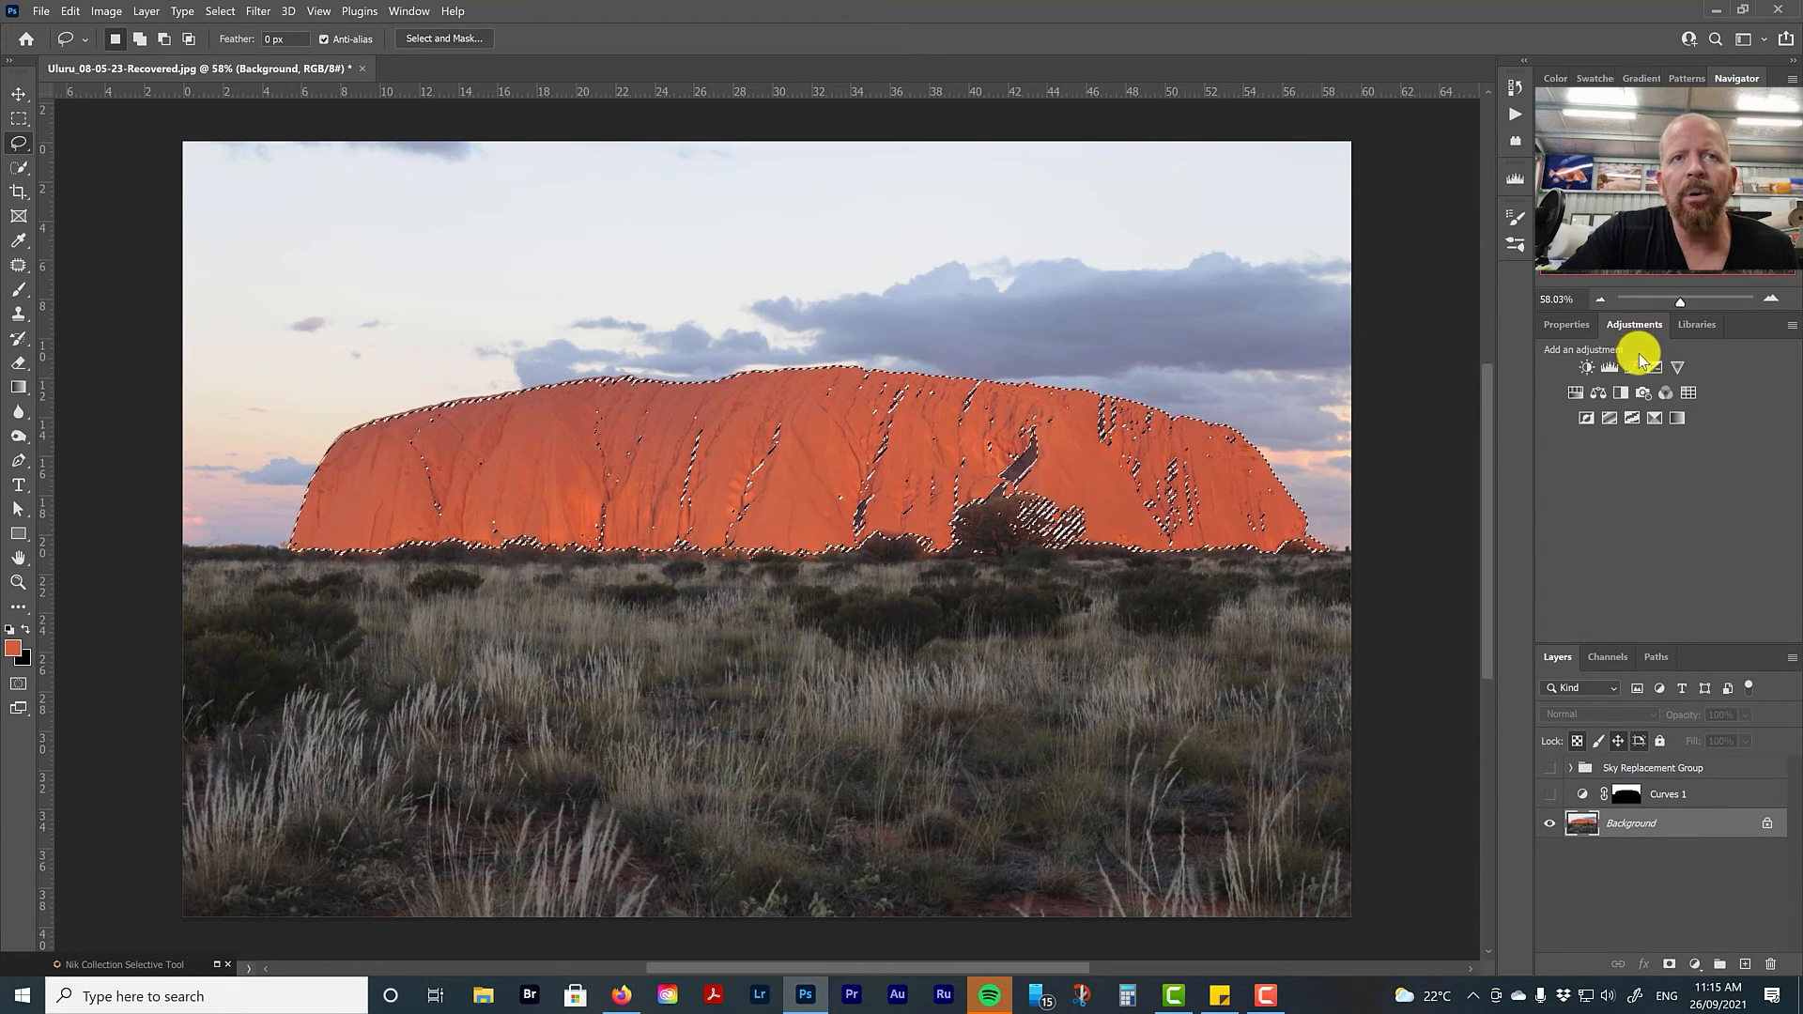
click(1632, 366)
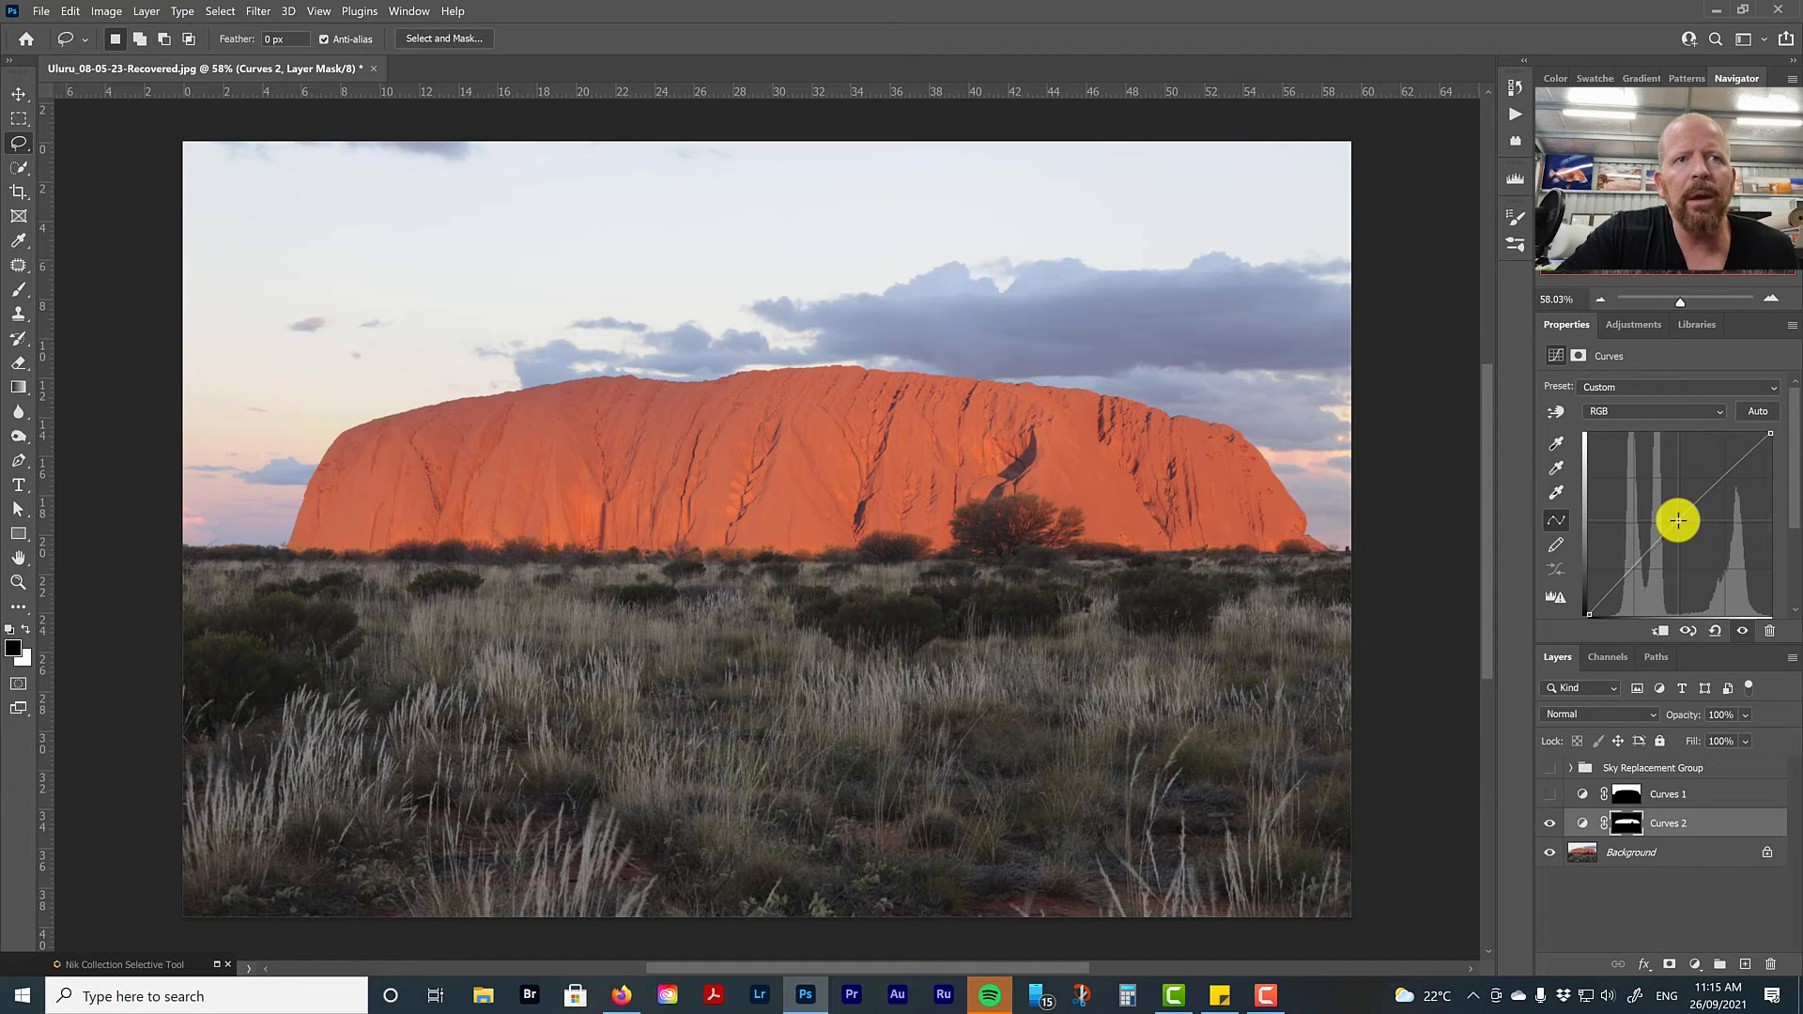
click(1678, 521)
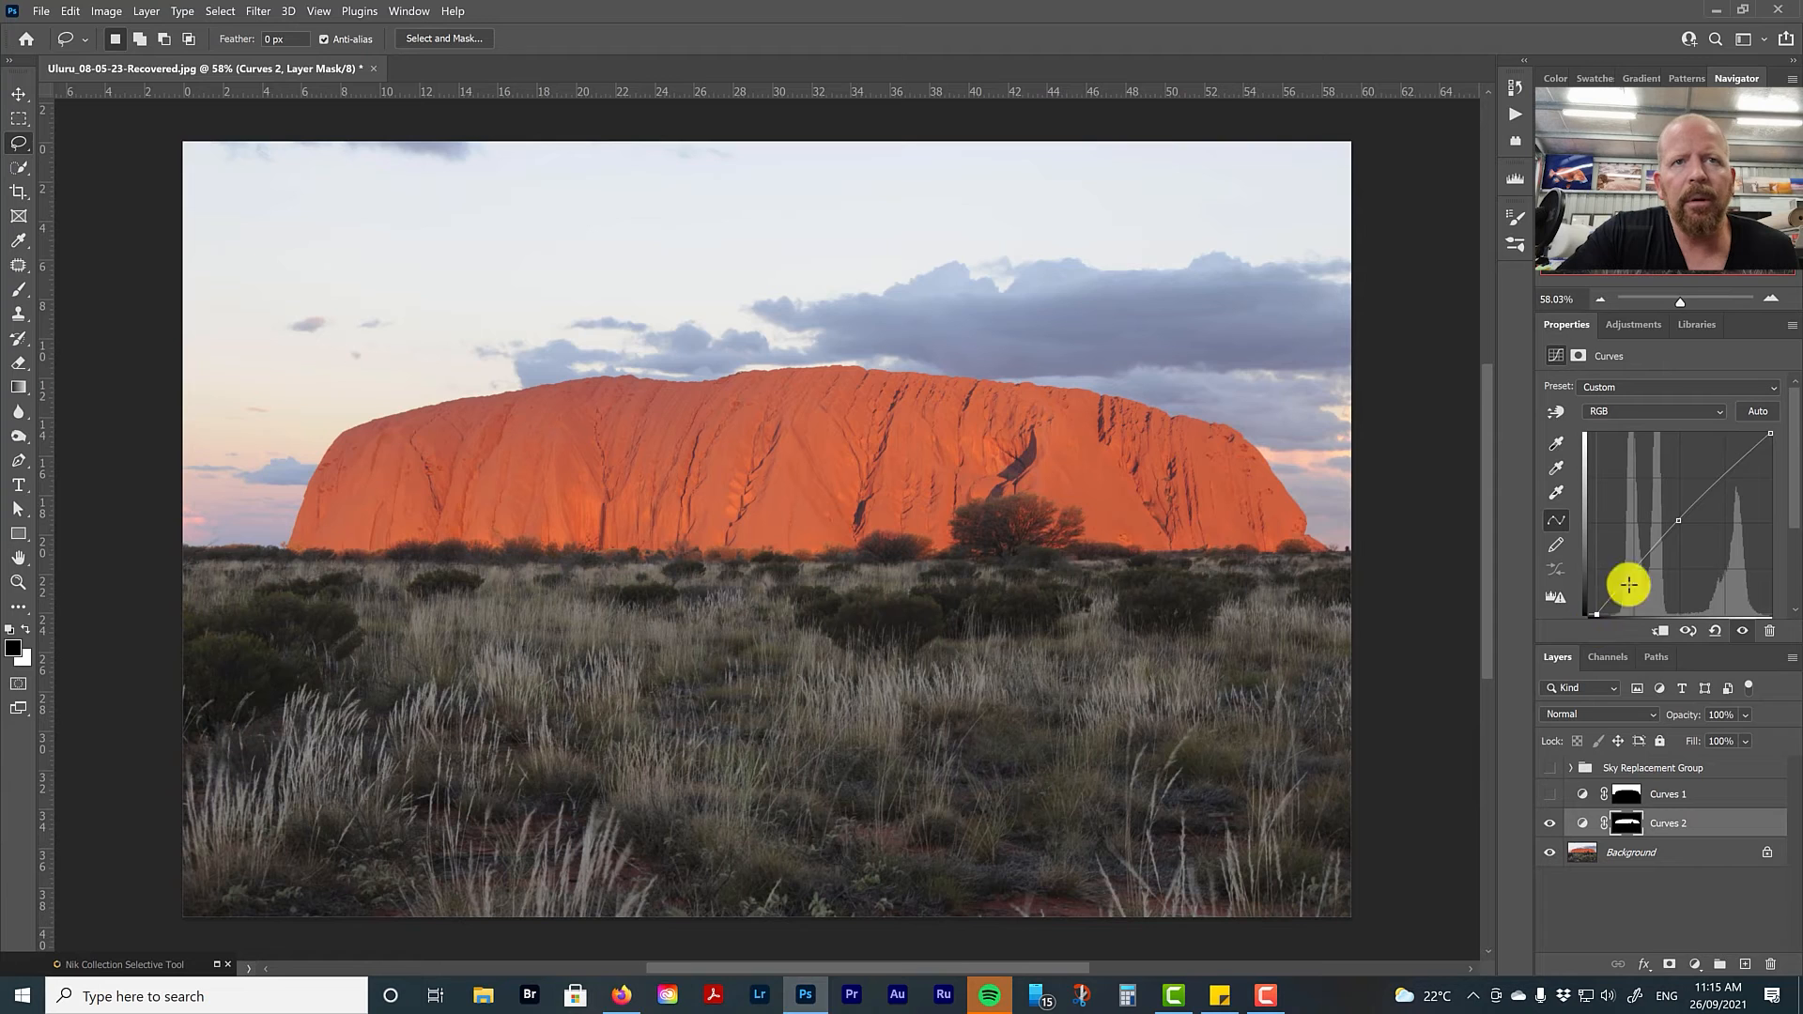
drag(1769, 435, 1748, 435)
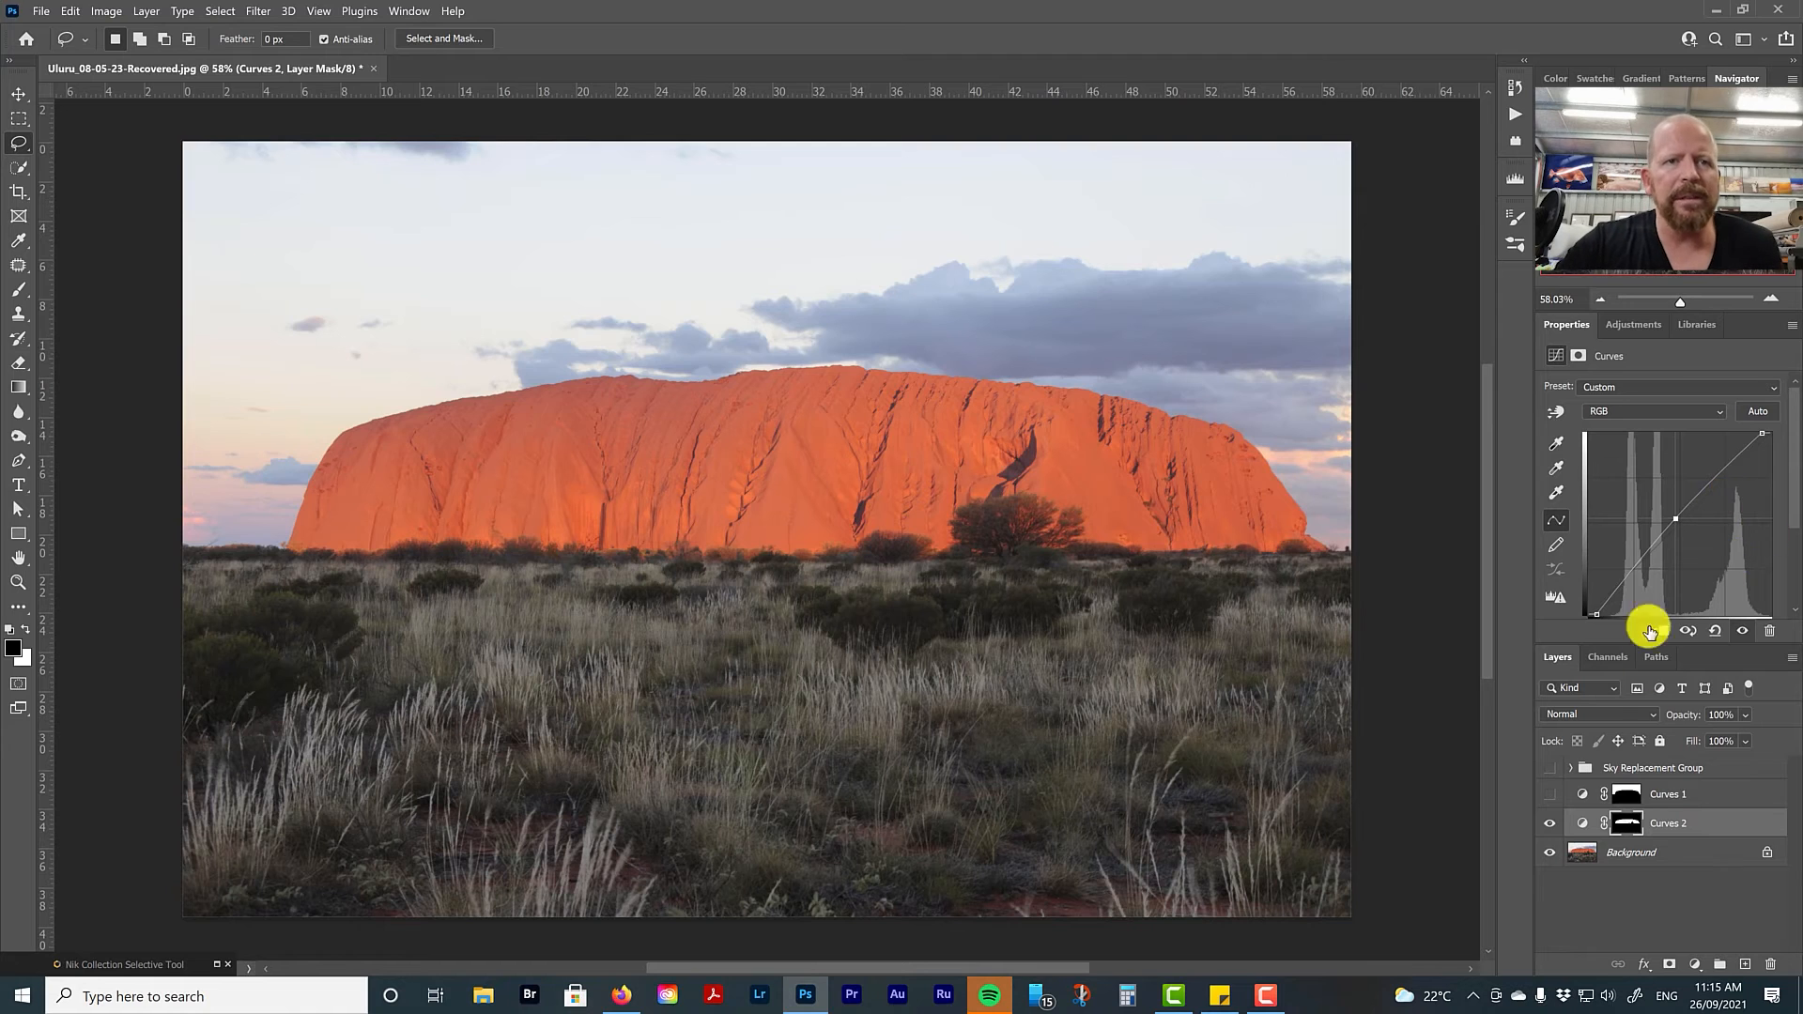
Compare the rock with and without its Curves adjustment, leaving the layer visible
click(1551, 823)
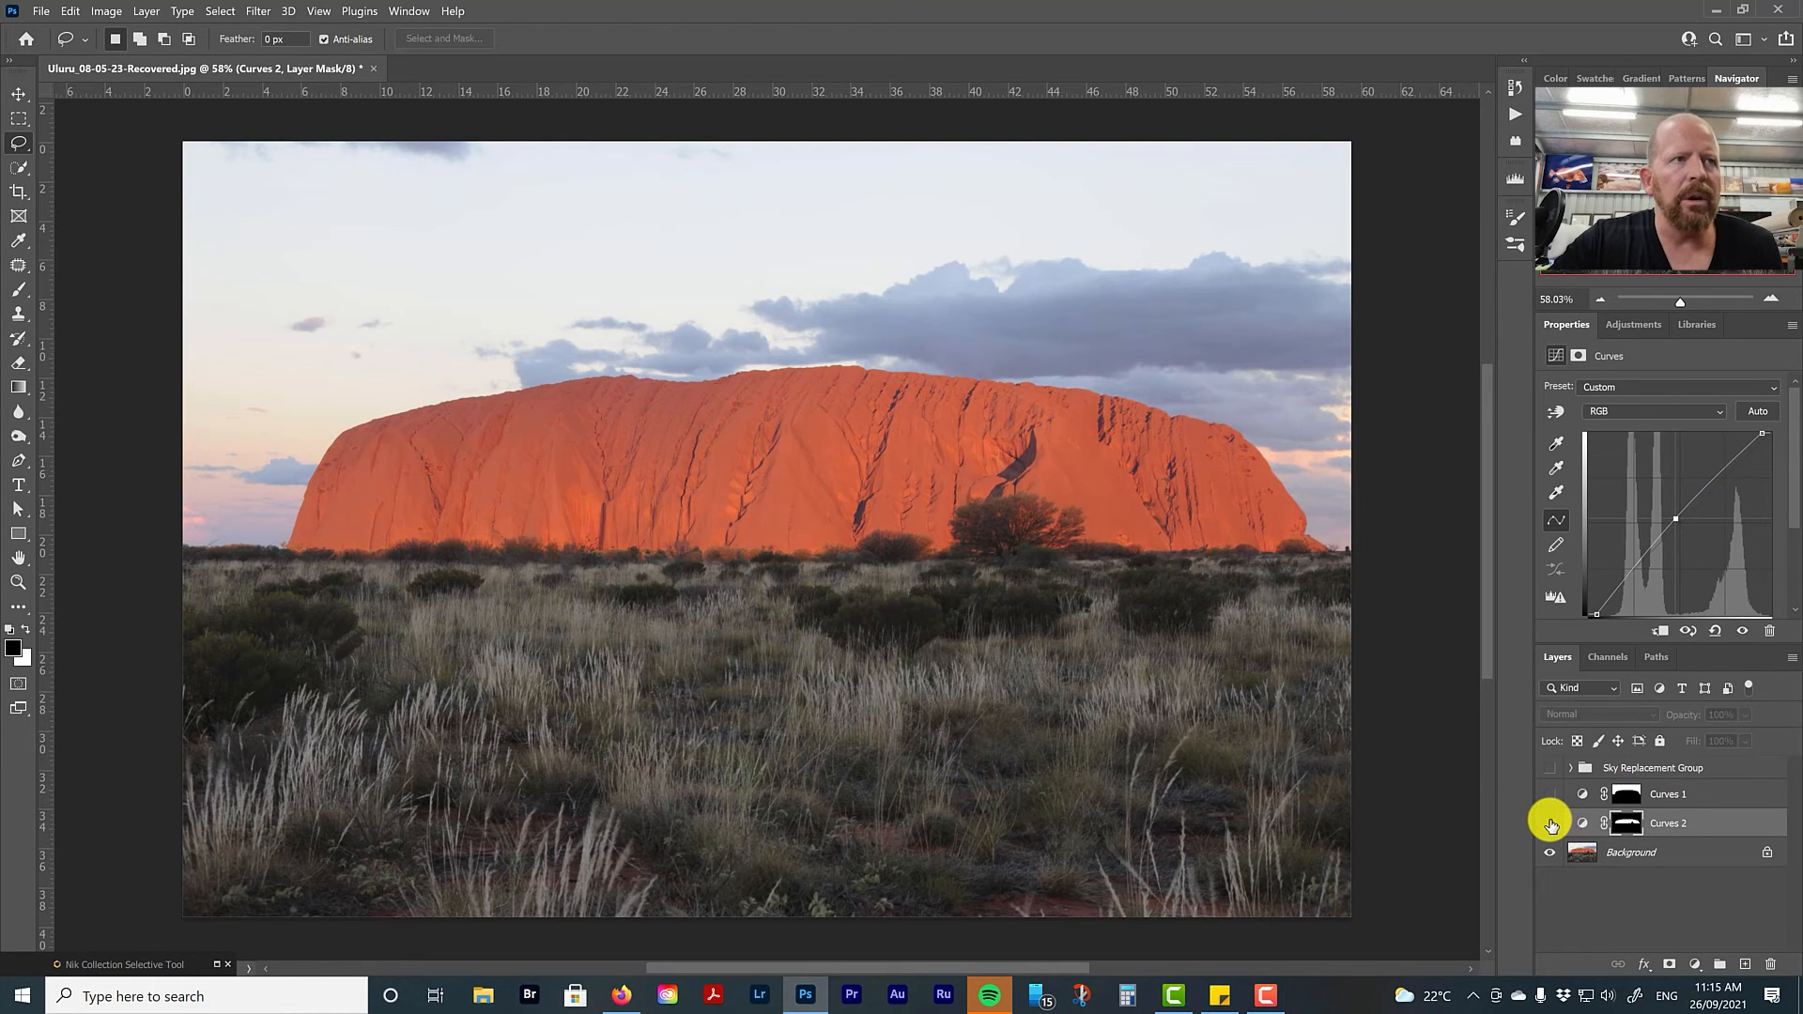
click(1552, 824)
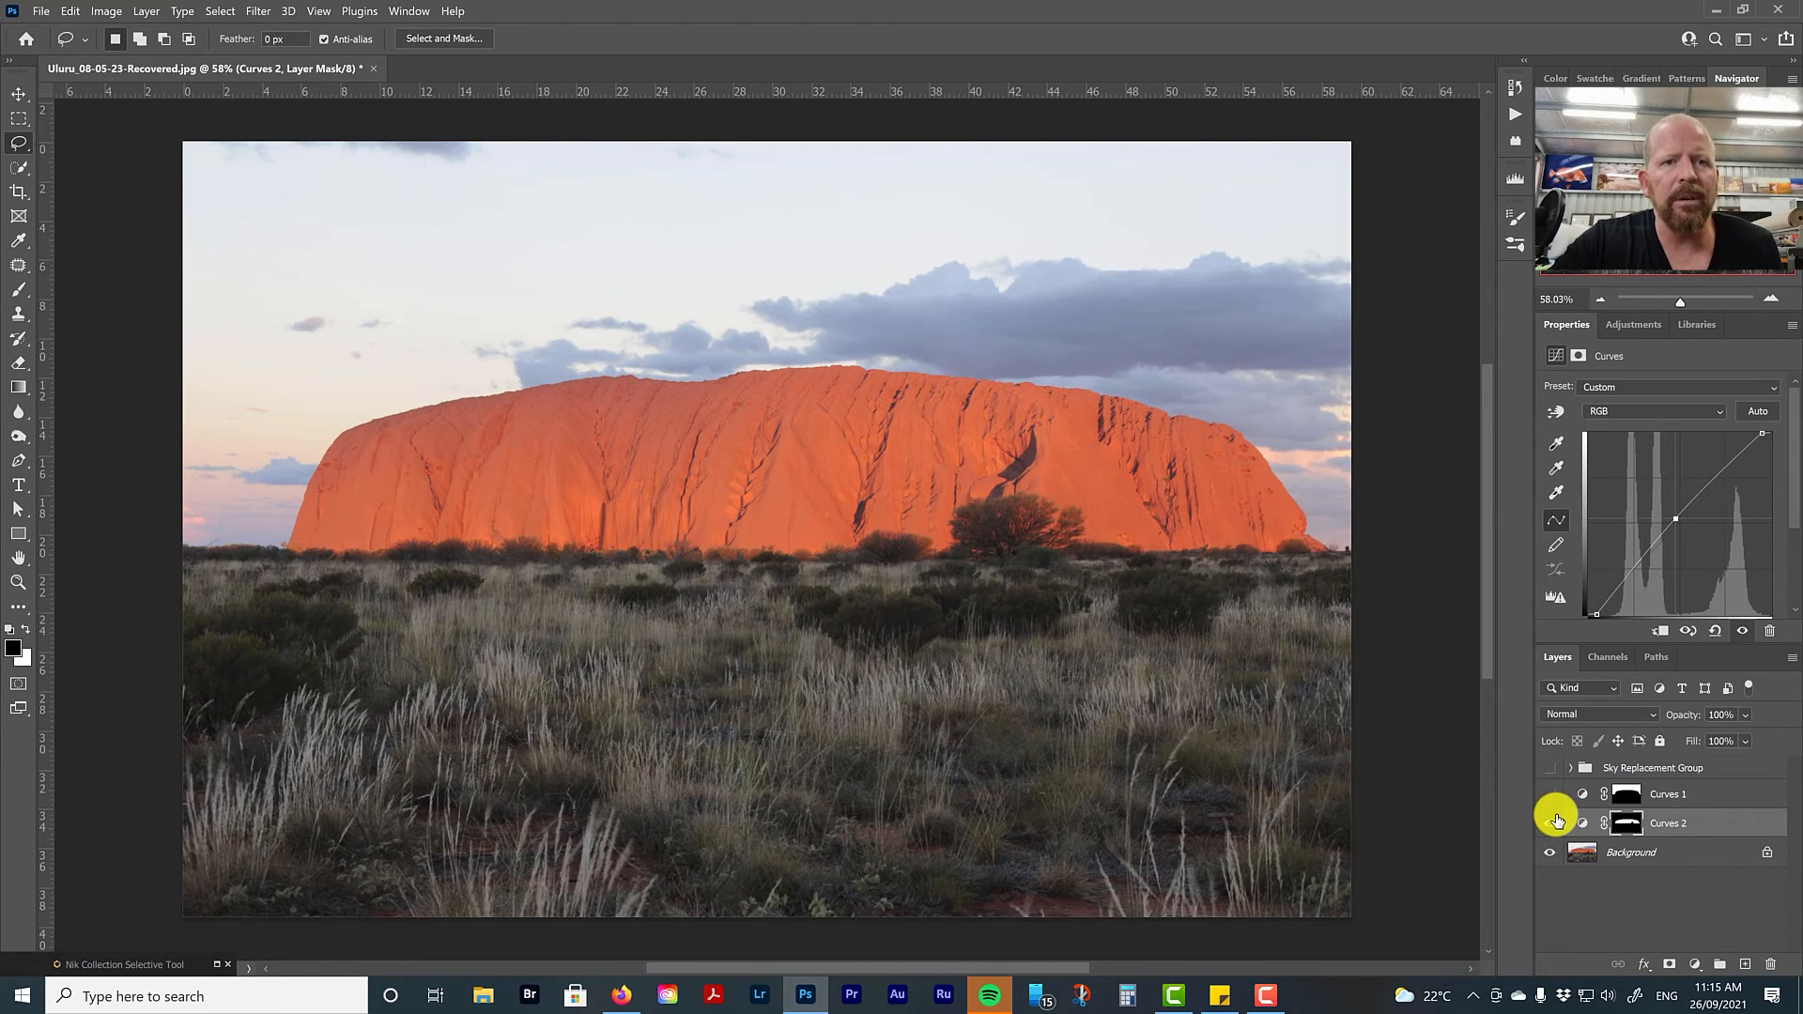
click(1548, 824)
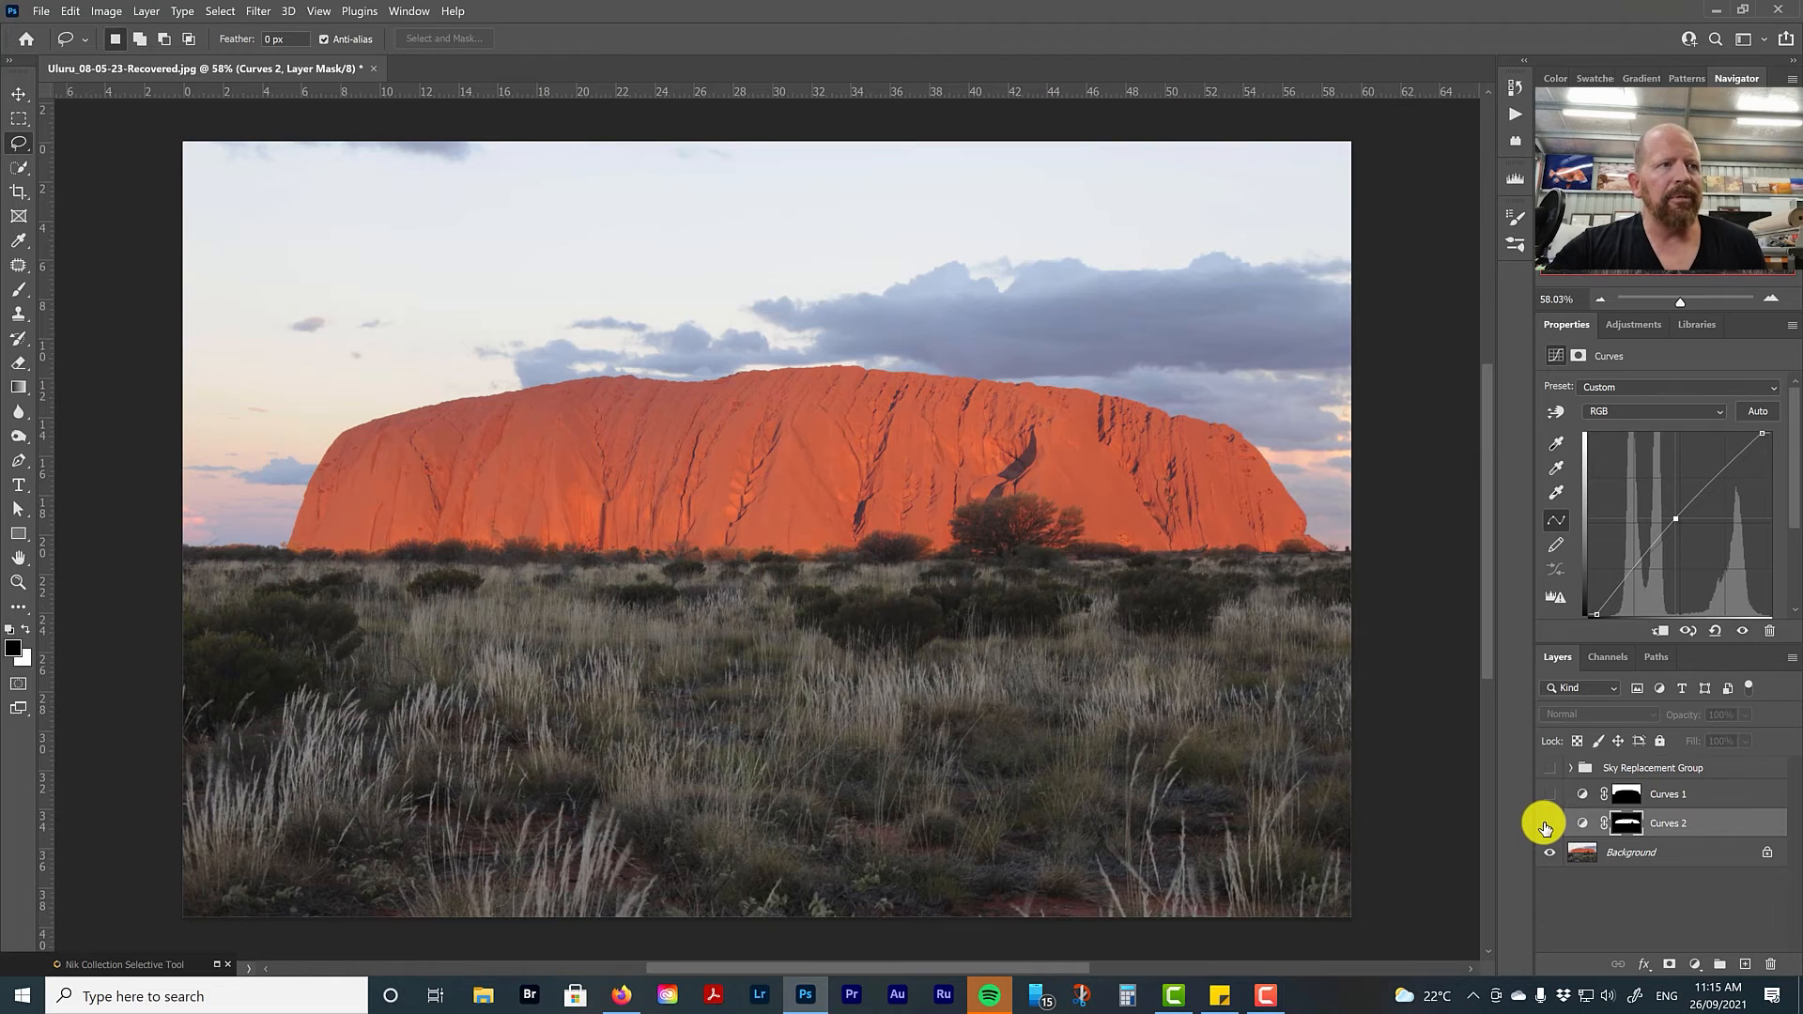
click(1548, 825)
Show the sky's Curves layer and the Sky Replacement Group, and compare the full edit with the Background alone, leaving all layers visible
click(1550, 794)
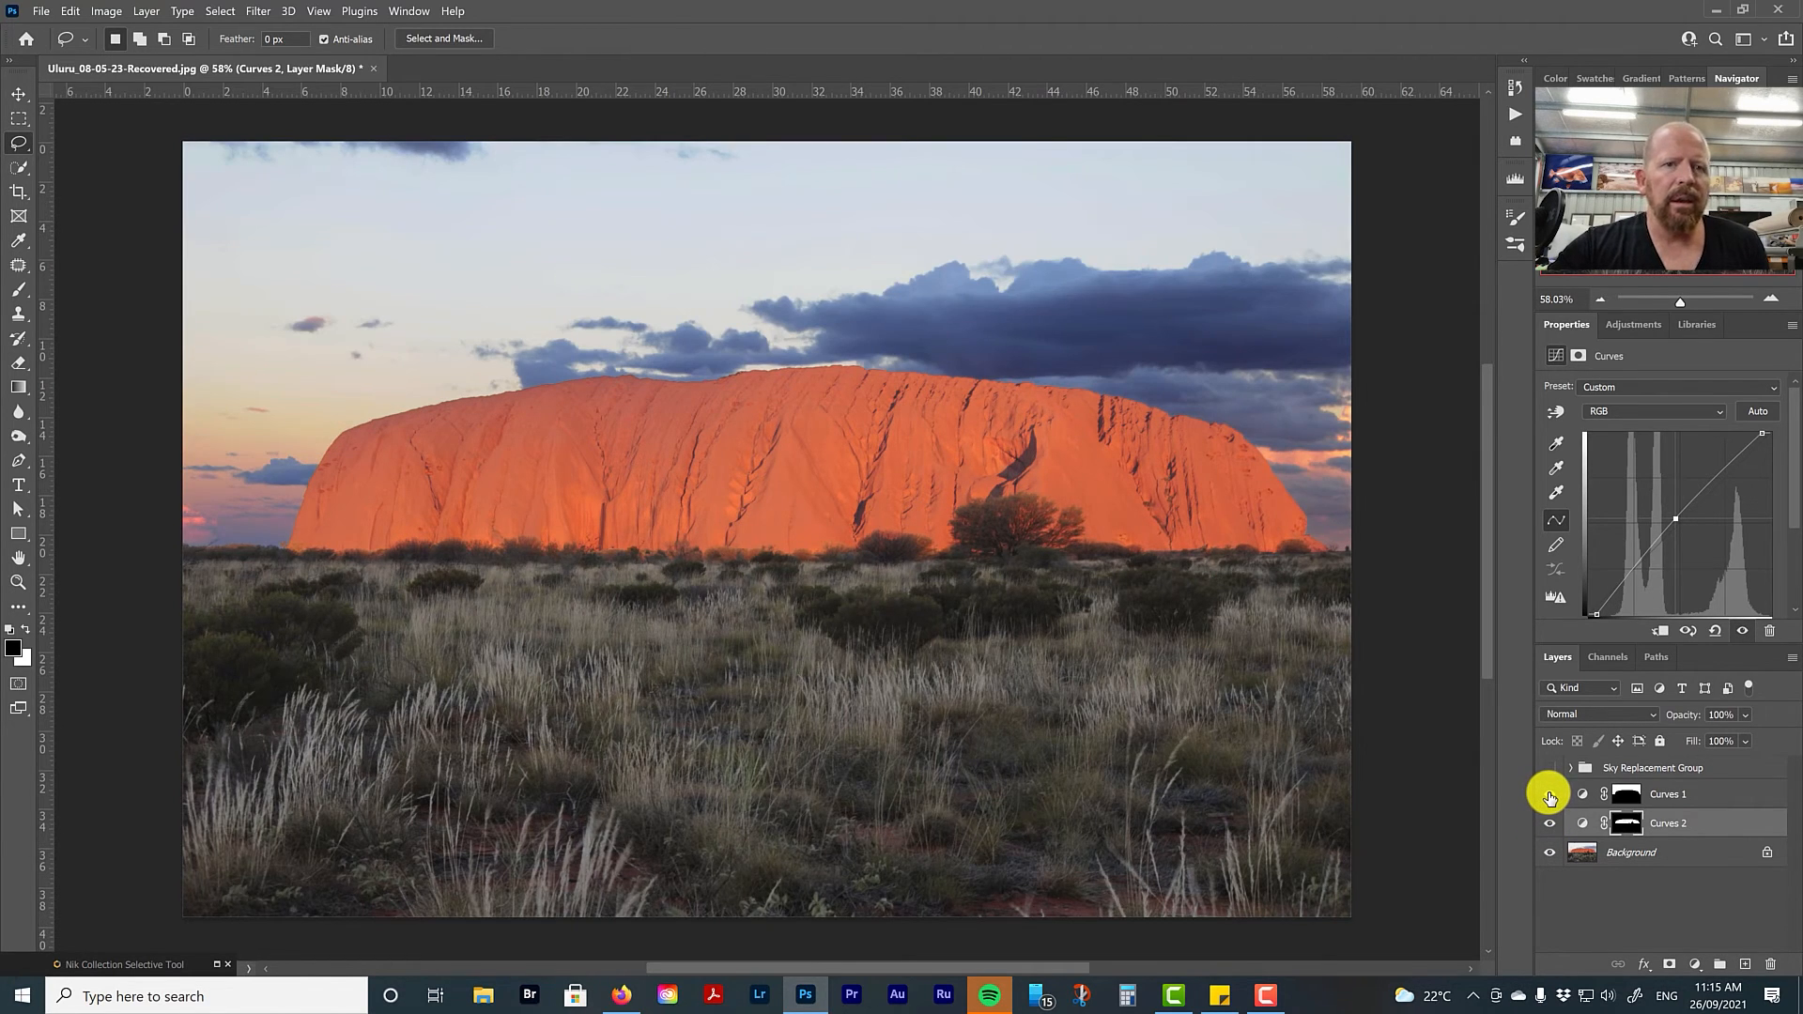
click(1550, 769)
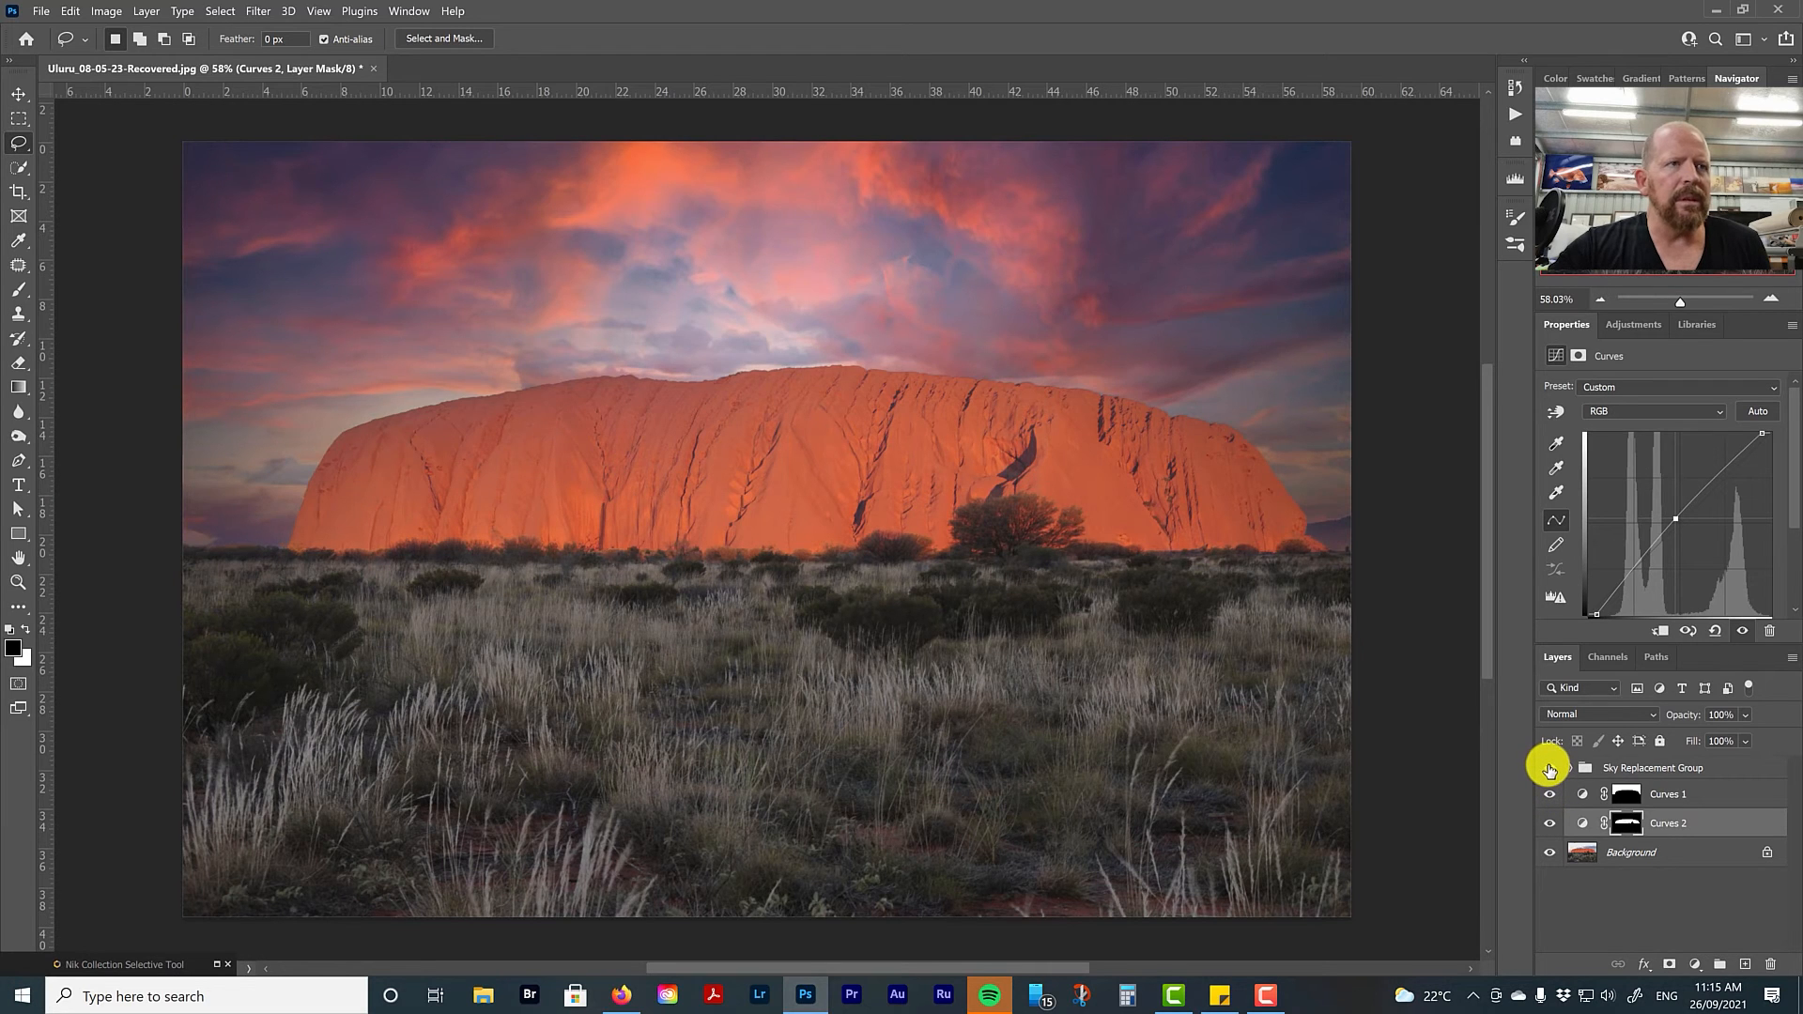
alt+click(1550, 856)
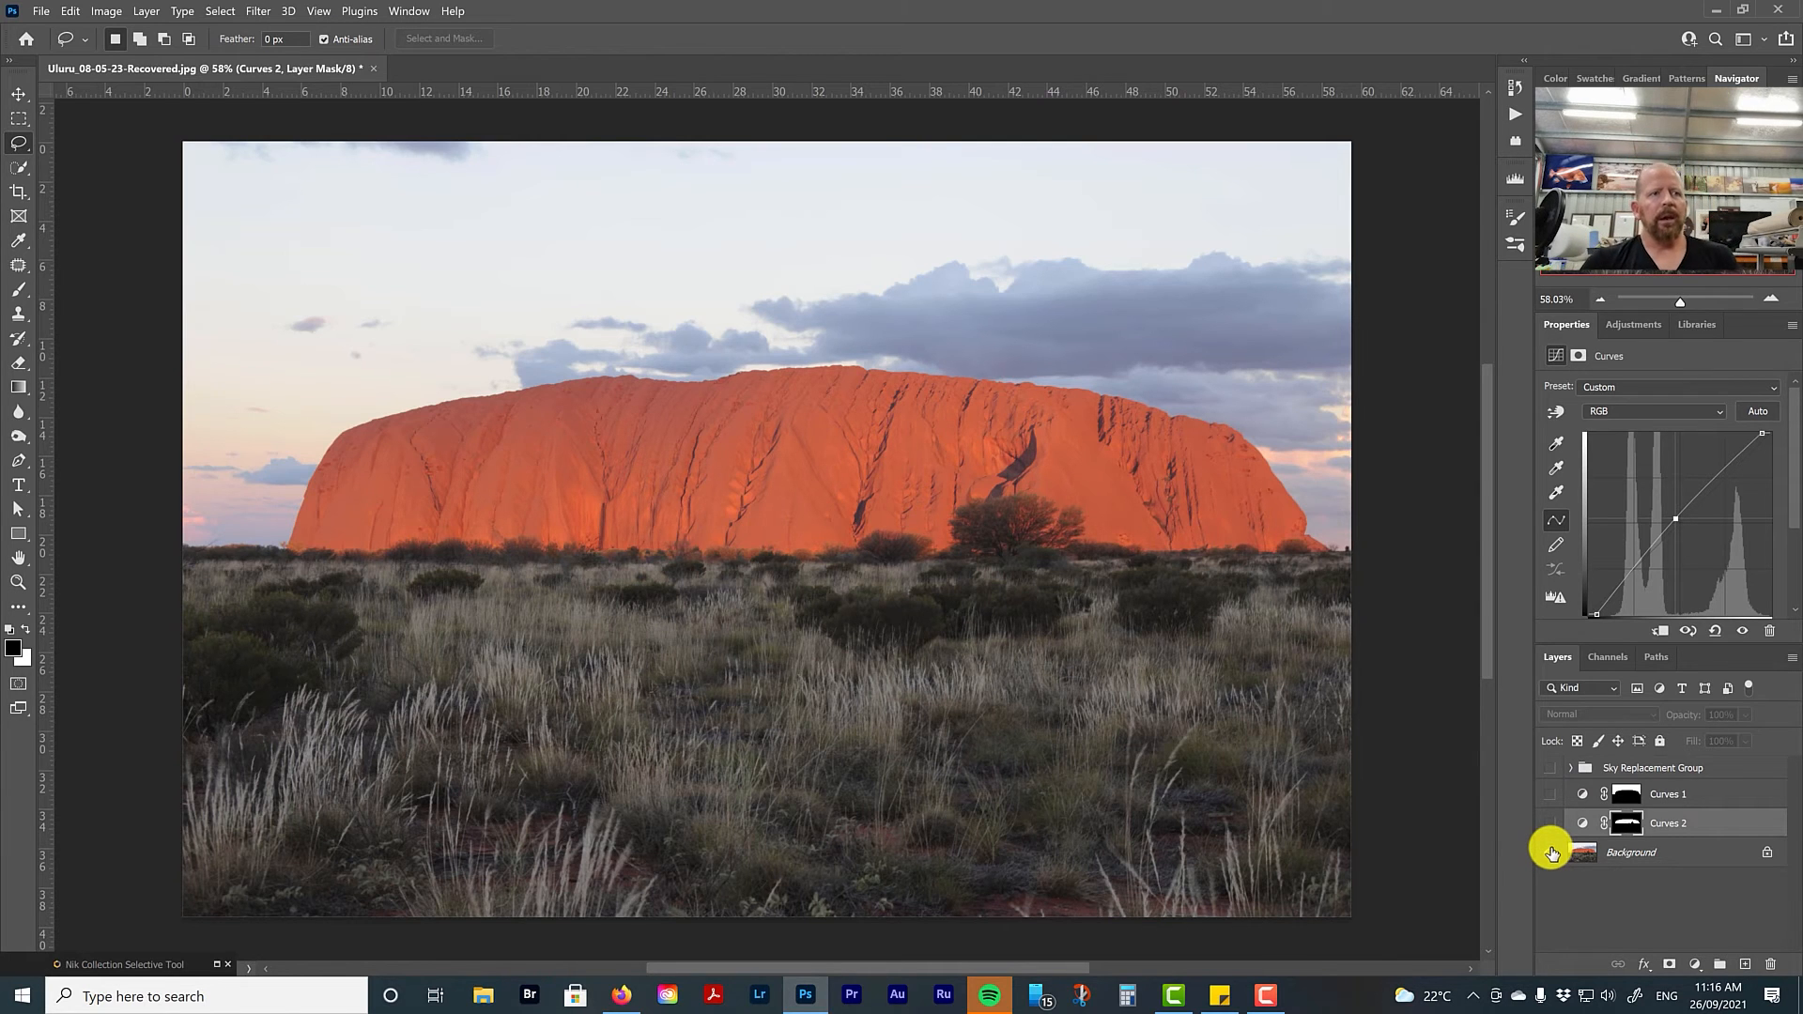
alt+click(1552, 853)
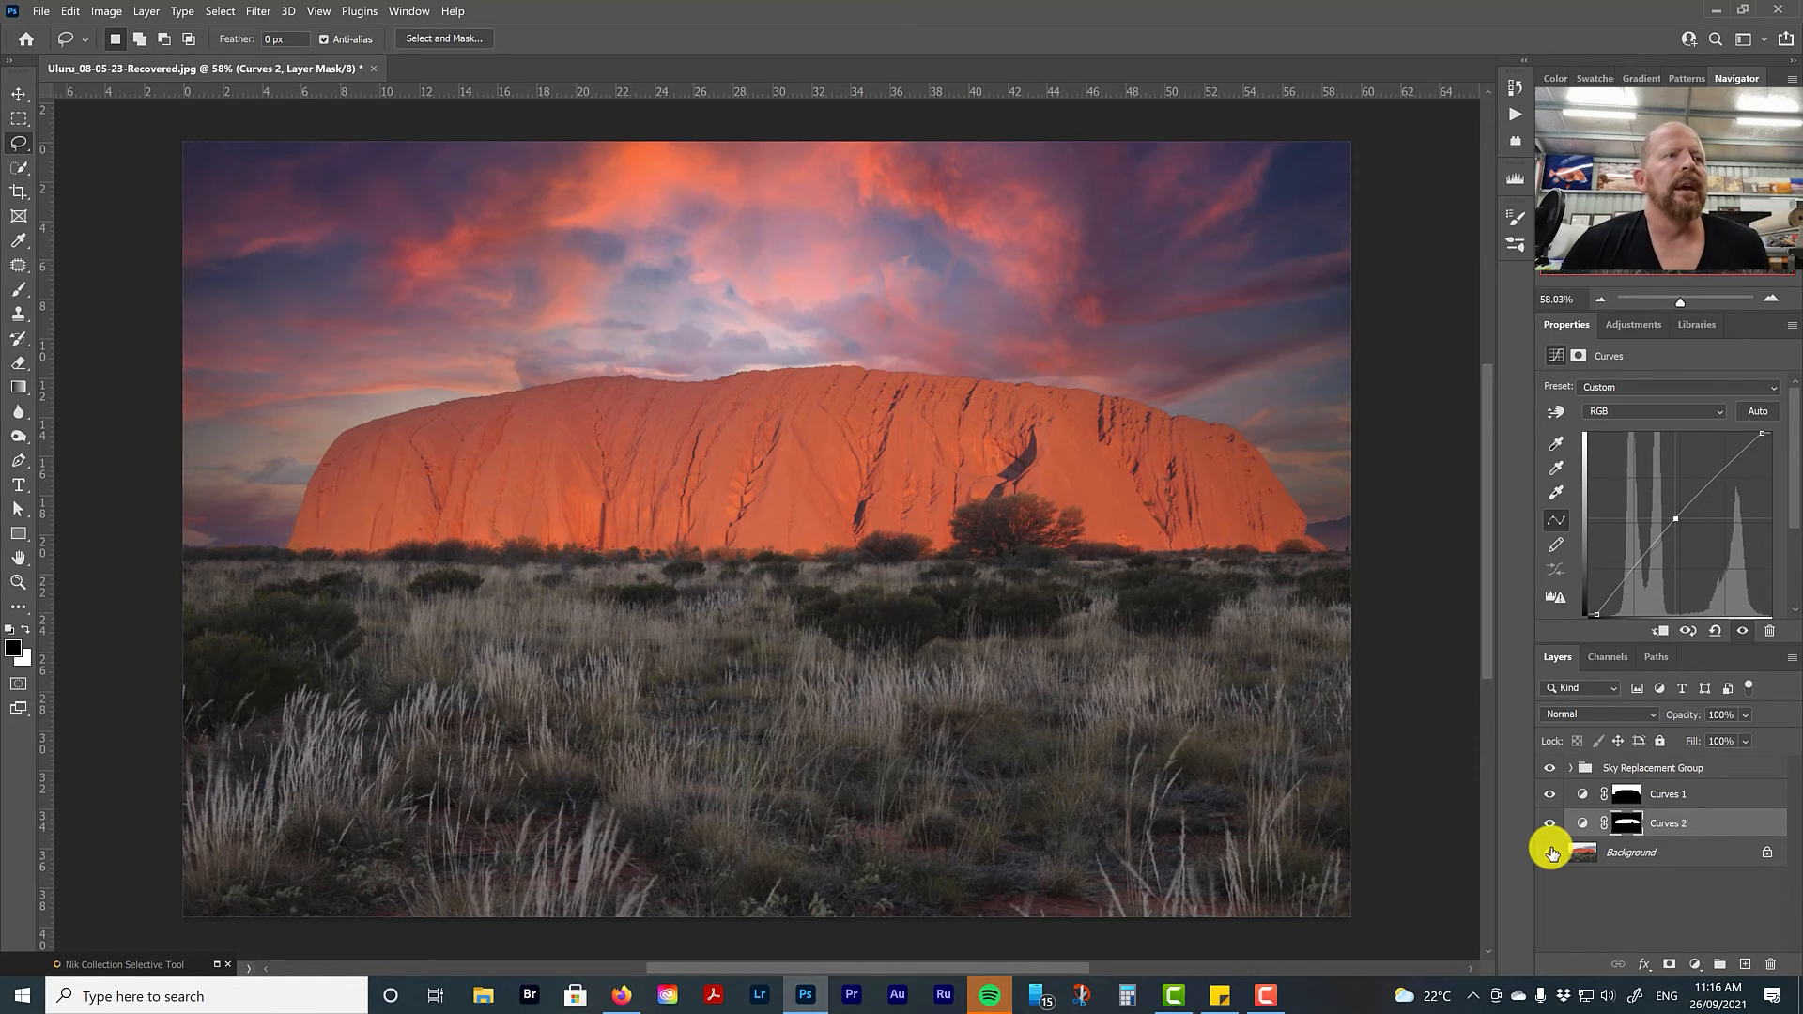
click(1548, 796)
click(1548, 796)
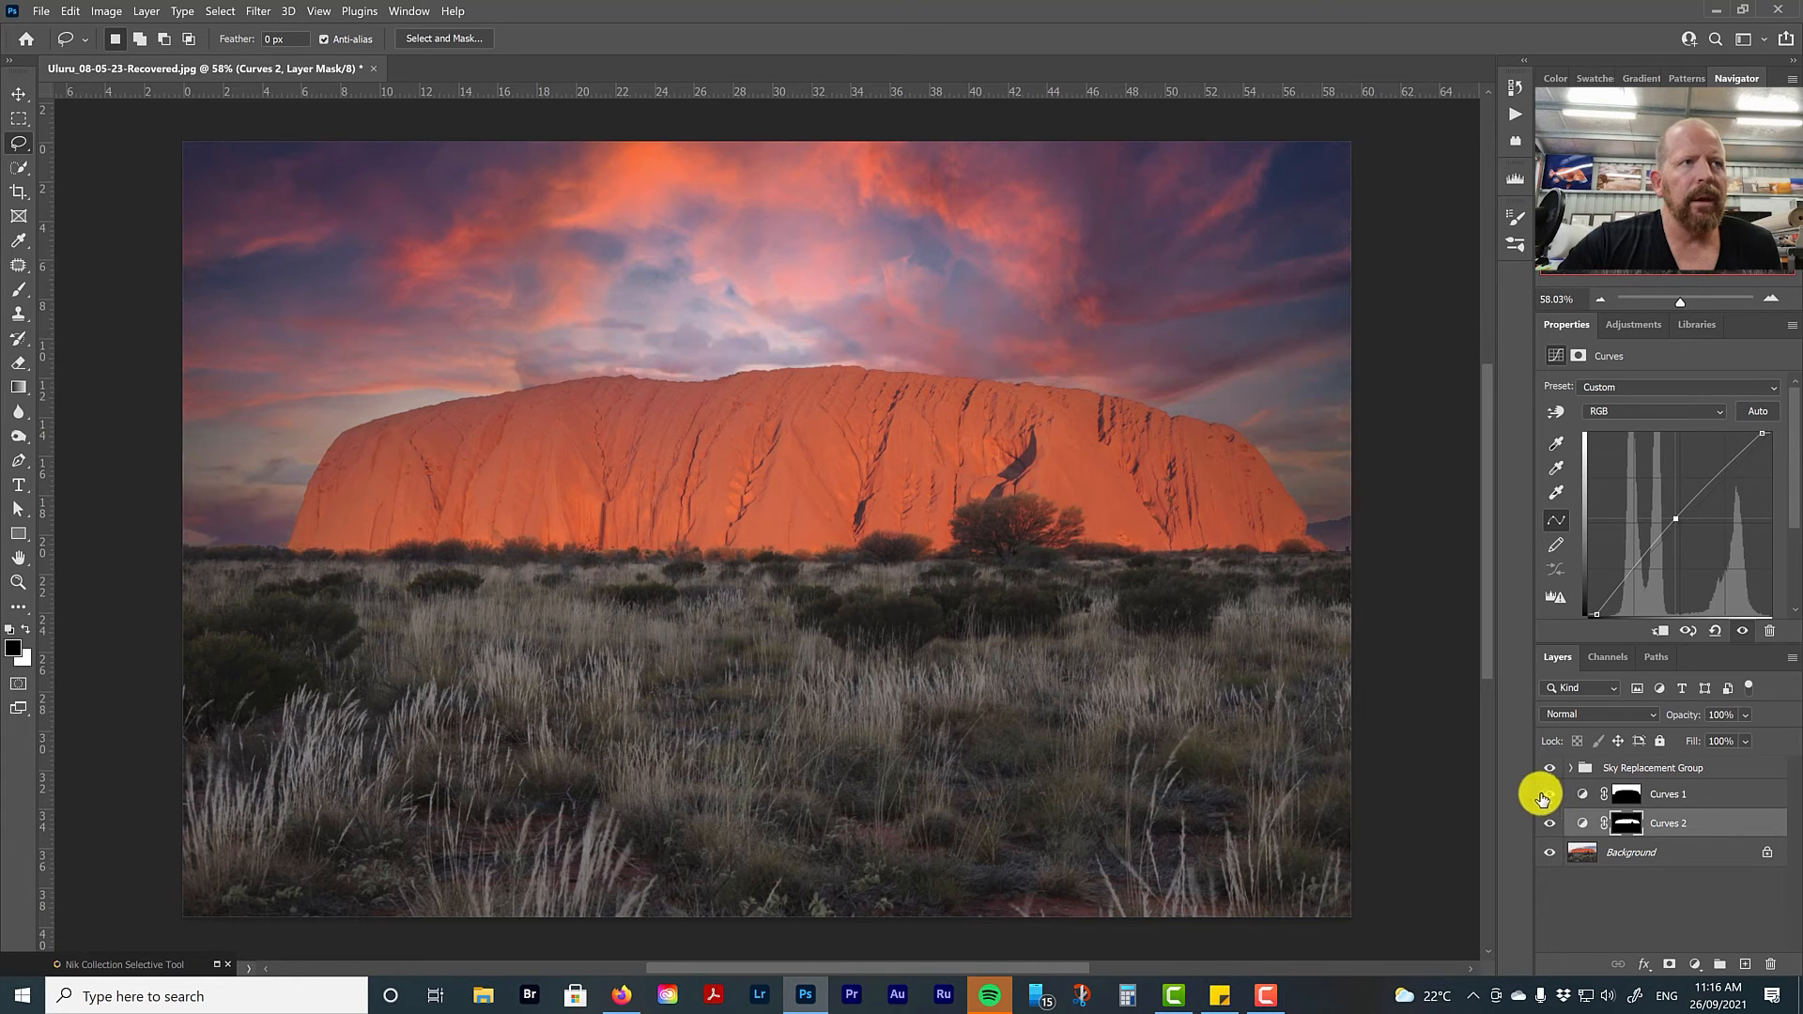